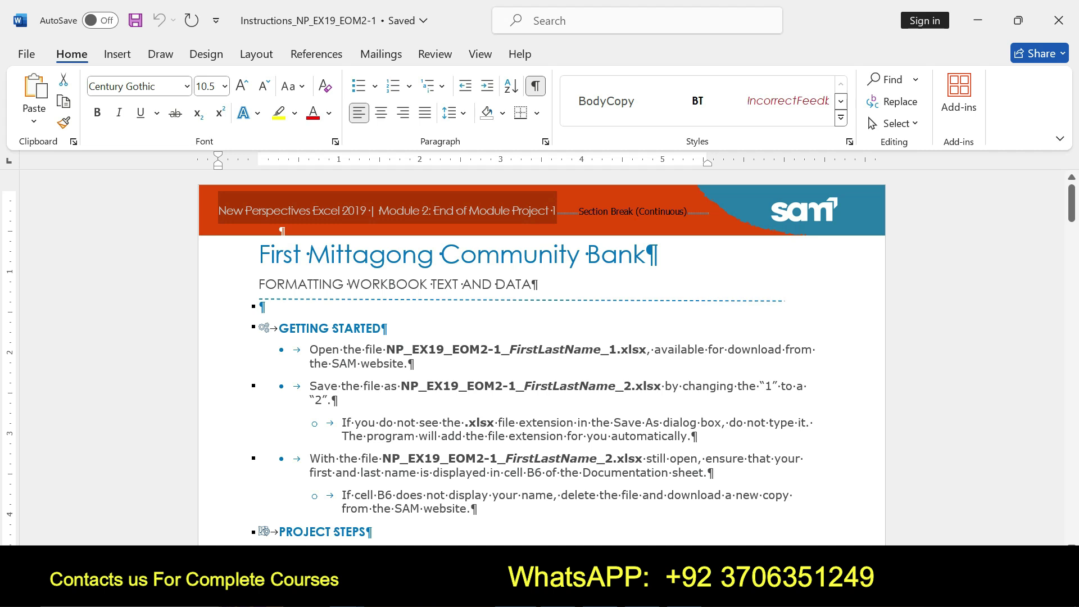
# - Highlight the Word document's title and subtitle in yellow
pyautogui.moveTo(259, 255); pyautogui.dragTo(531, 285)
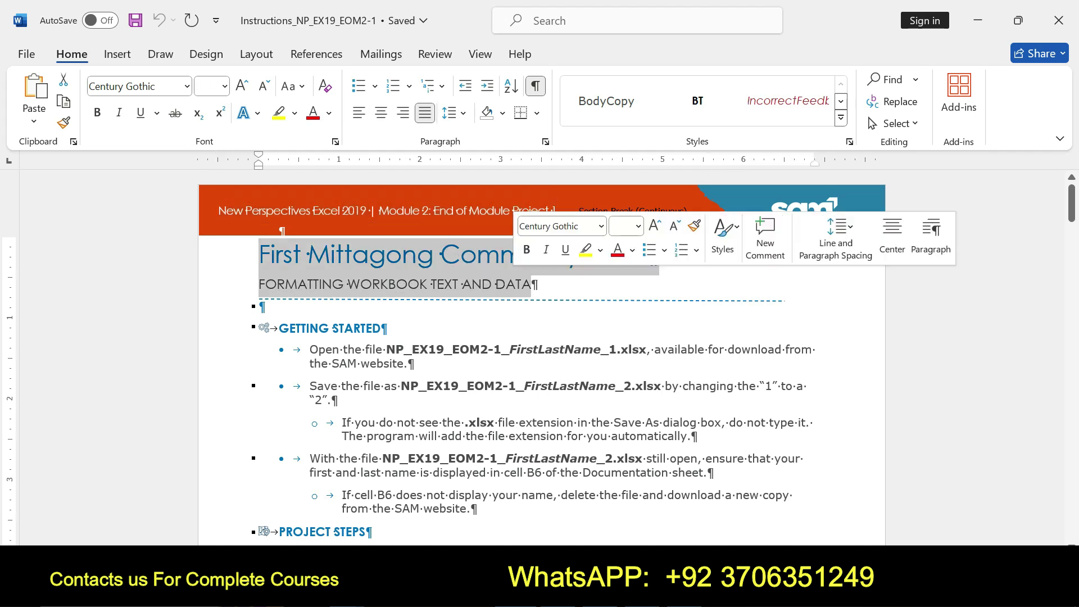
pyautogui.click(586, 249)
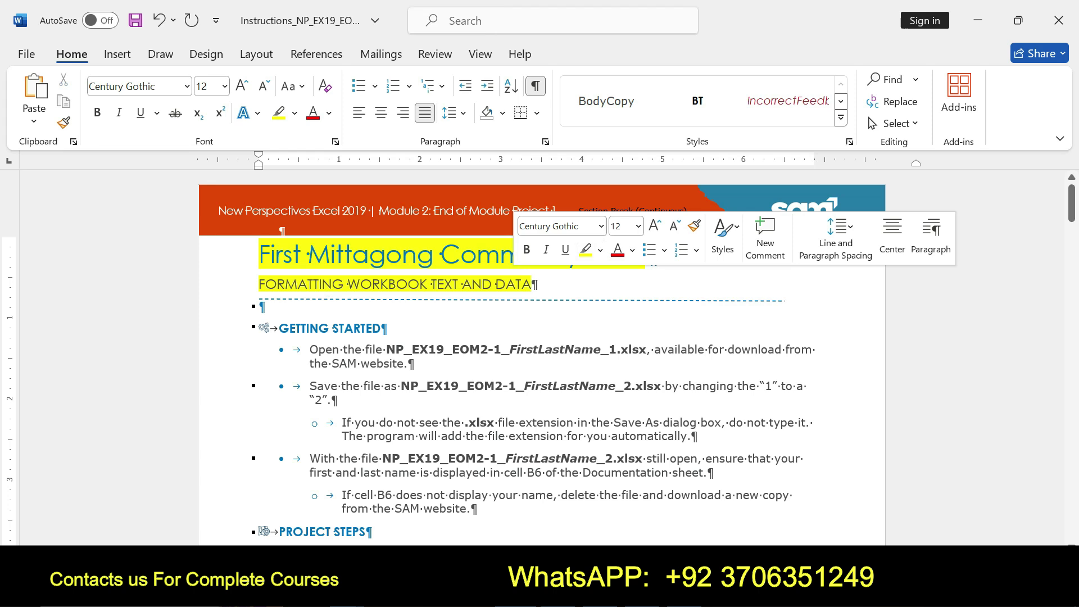
pyautogui.moveTo(259, 255); pyautogui.dragTo(531, 285)
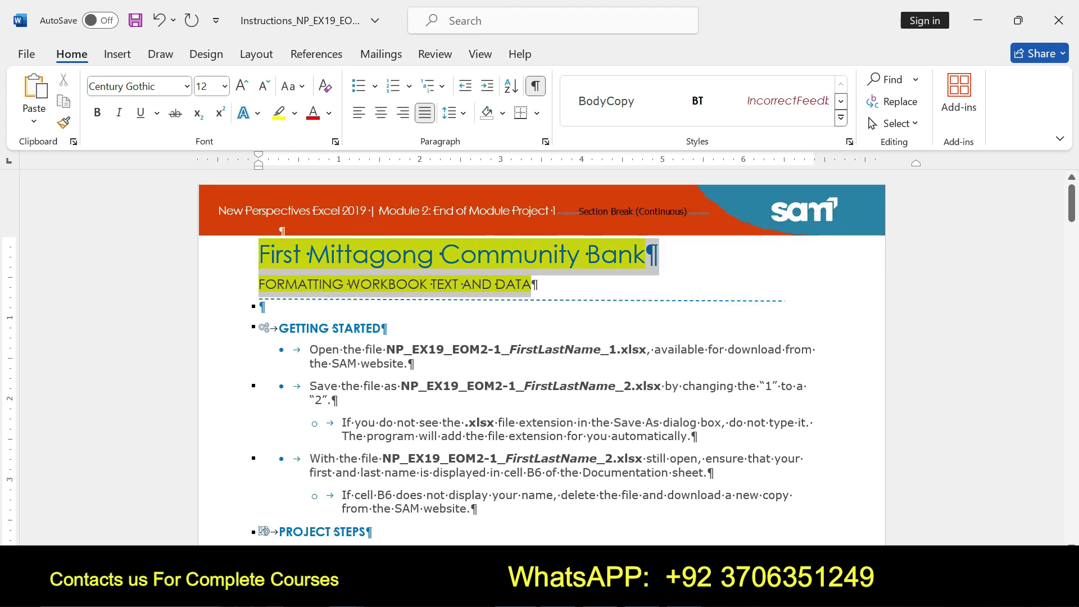
# - In Excel, flip through the Documentation, Mortgage and Money Market sheets, then return to Word
pyautogui.hotkey('alt', 'Tab')
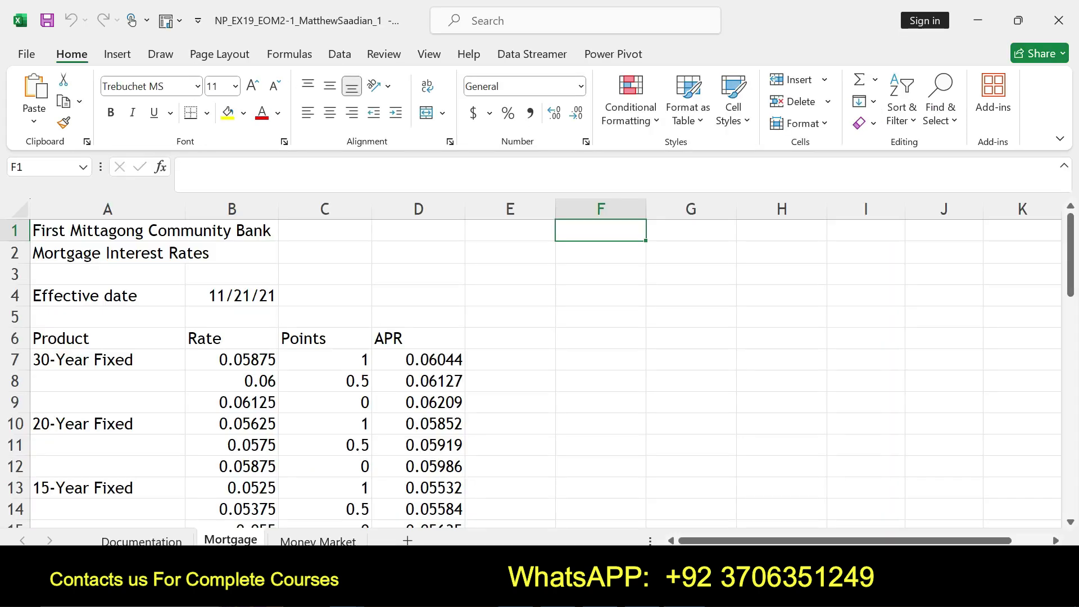
pyautogui.hotkey('ctrl', 'pageup')
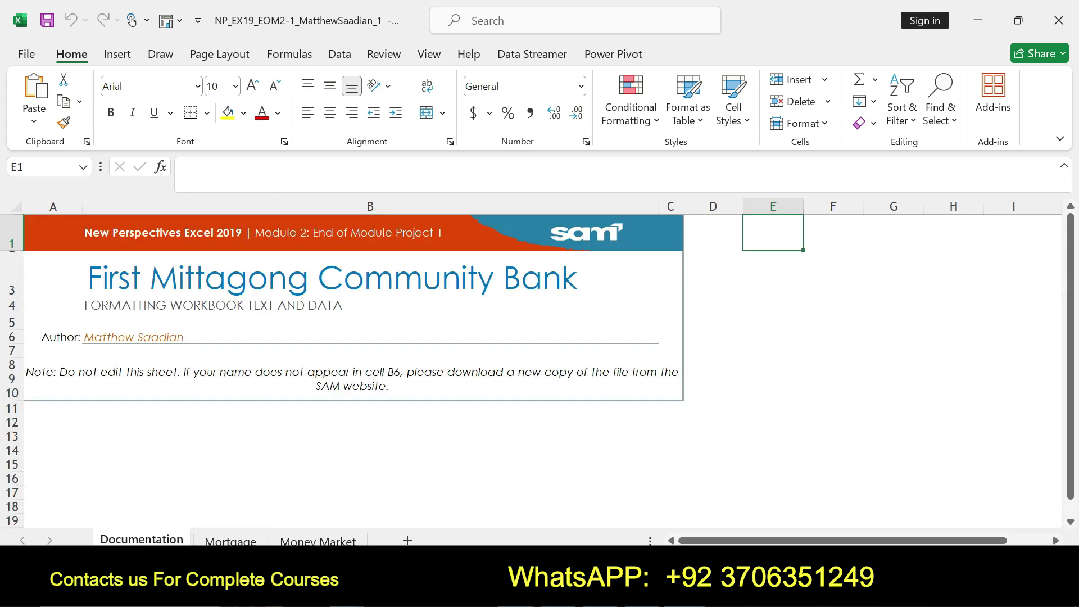
pyautogui.hotkey('ctrl', 'pagedown')
pyautogui.hotkey('ctrl', 'pagedown')
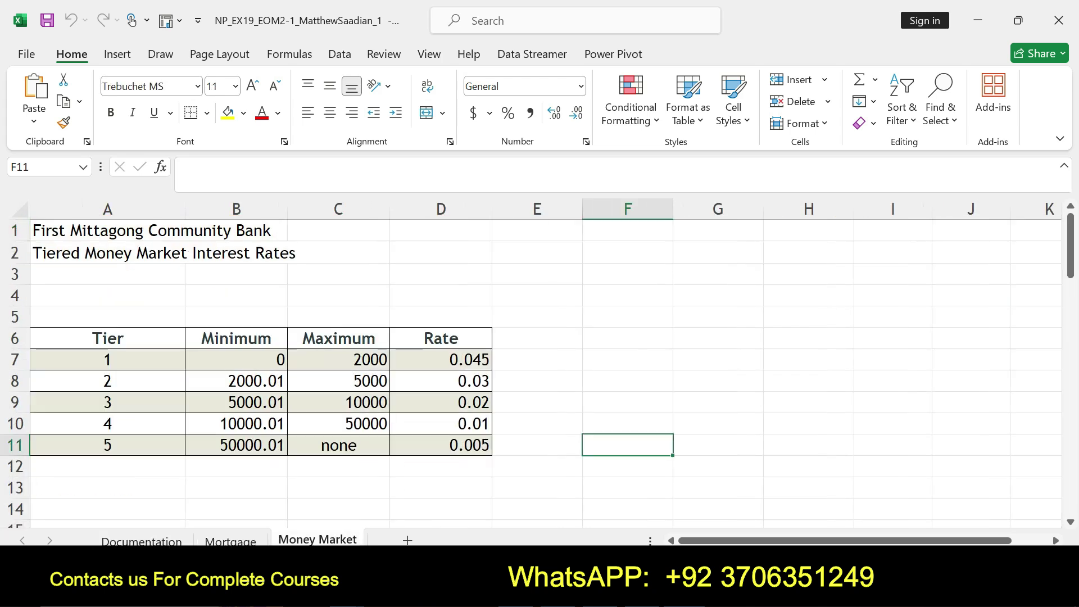
pyautogui.hotkey('alt', 'Tab')
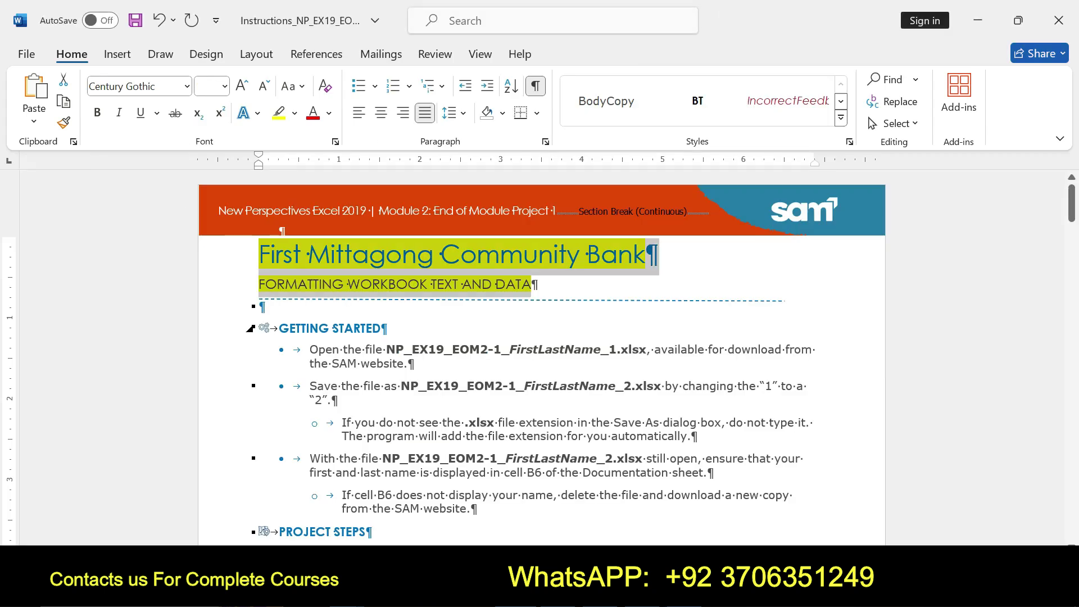
# - Undo the title highlight and highlight the Getting Started section in yellow
pyautogui.hotkey('ctrl', 'z')
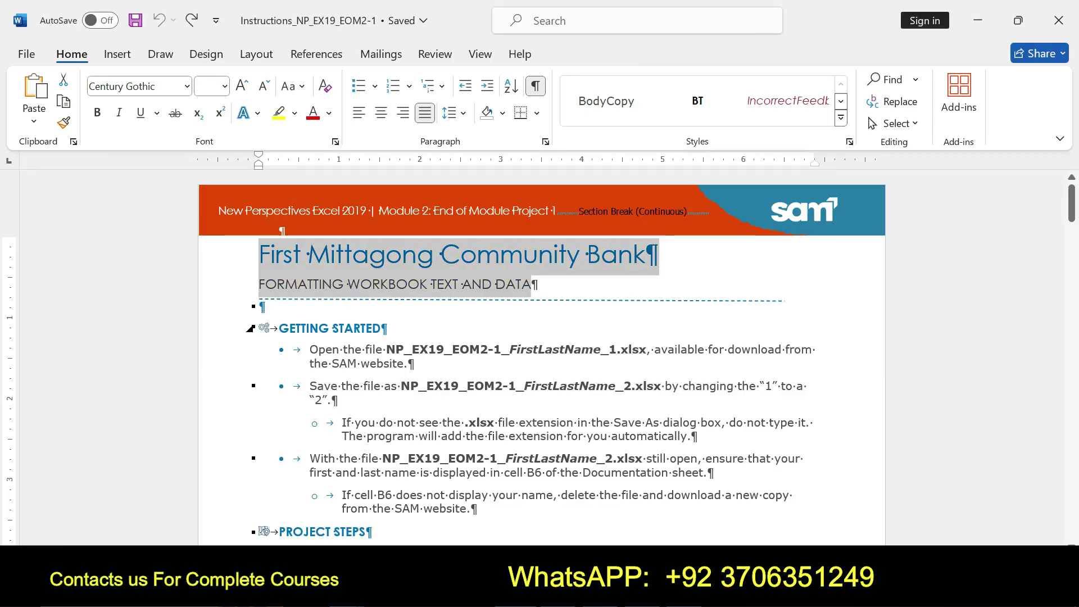
pyautogui.moveTo(280, 329); pyautogui.dragTo(329, 328)
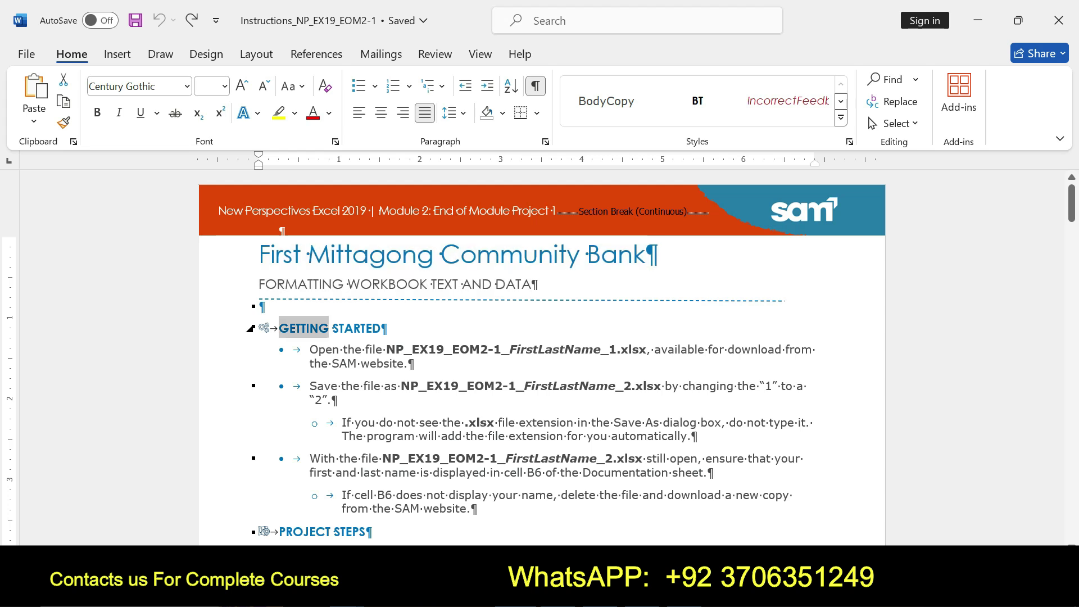
pyautogui.hotkey('ctrl', 'shift', 'Down')
pyautogui.hotkey('ctrl', 'shift', 'Down')
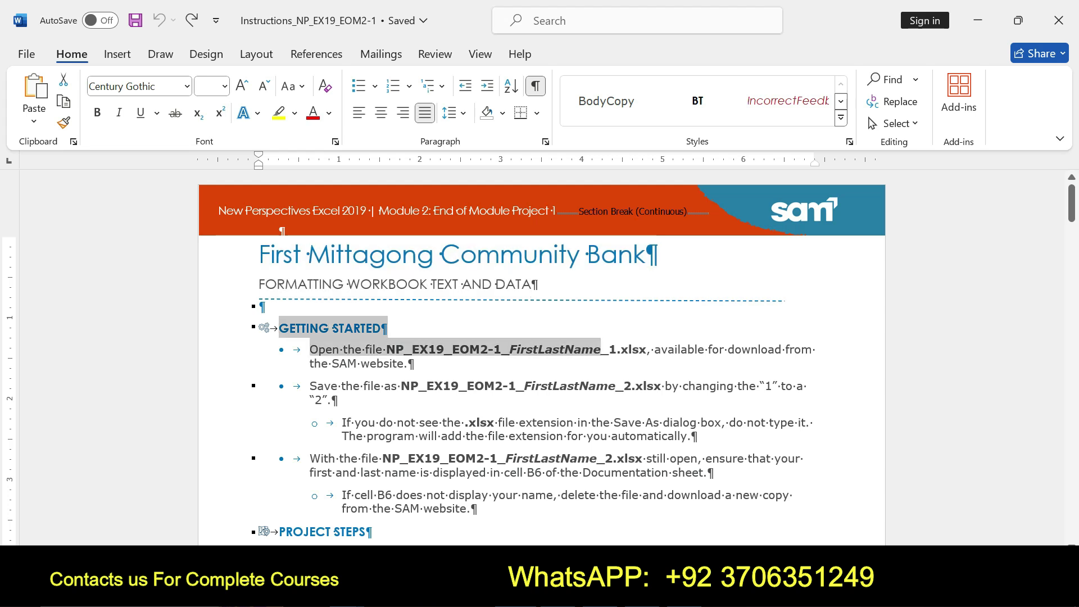
pyautogui.hotkey('ctrl', 'shift', 'Down')
pyautogui.hotkey('ctrl', 'shift', 'Down')
pyautogui.hotkey('ctrl', 'shift', 'Down')
pyautogui.hotkey('ctrl', 'shift', 'Down')
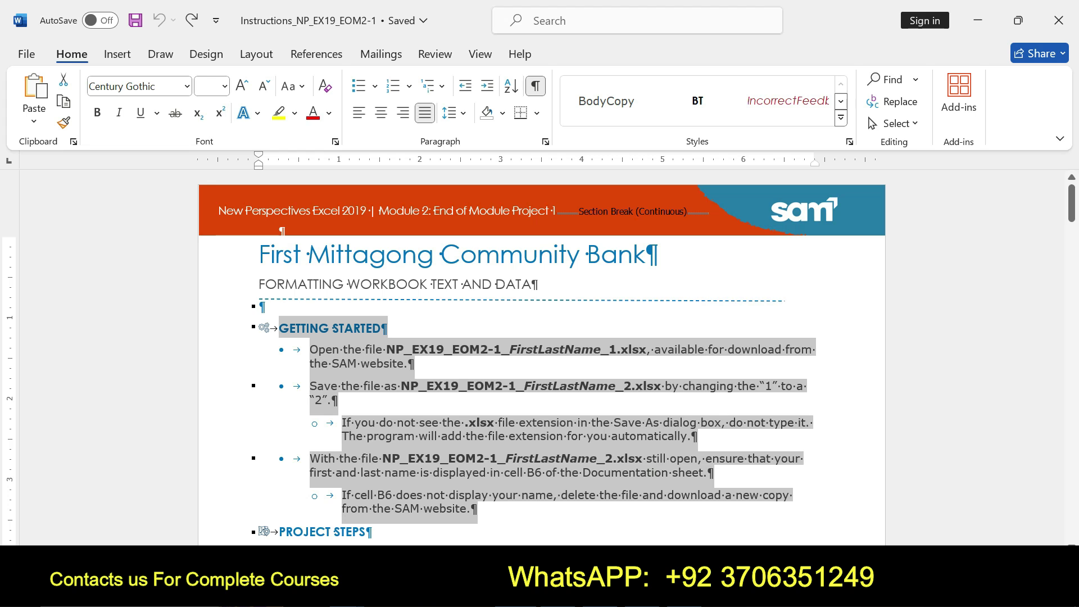
pyautogui.click(707, 482)
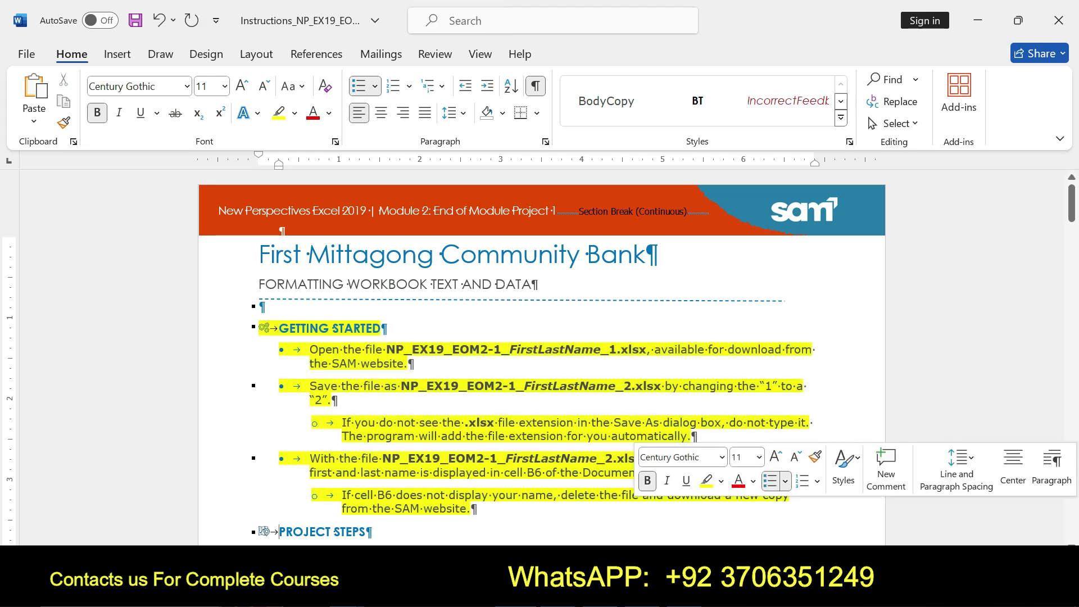
pyautogui.moveTo(281, 328)
pyautogui.mouseDown()
pyautogui.moveTo(700, 423)
pyautogui.moveTo(478, 513)
pyautogui.mouseUp()
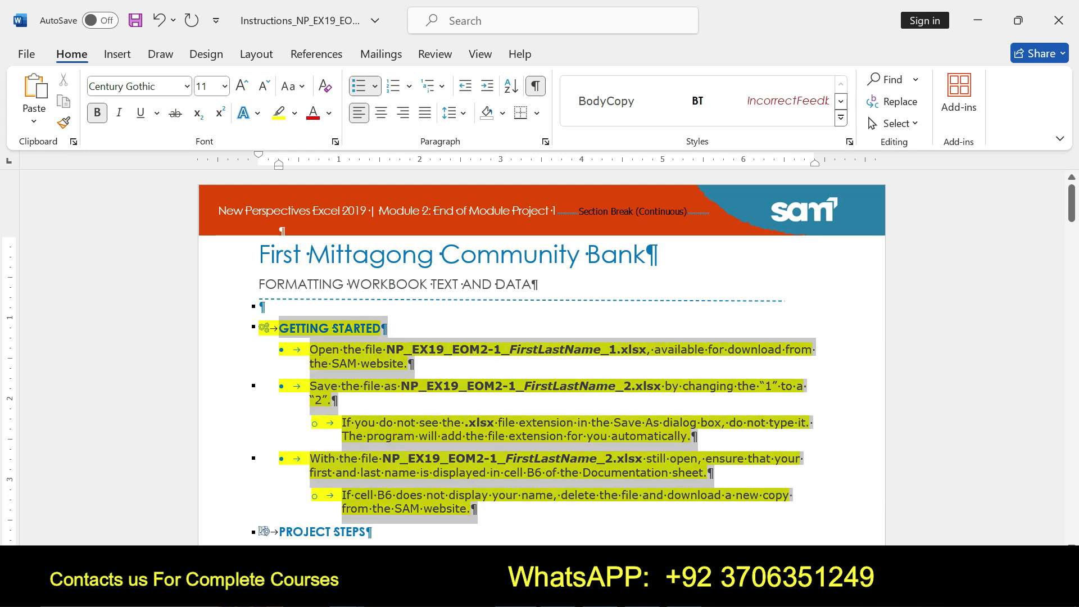
# - Reselect the Getting Started bullets and undo their yellow highlighting
pyautogui.moveTo(1072, 204)
pyautogui.mouseDown()
pyautogui.moveTo(1071, 230)
pyautogui.moveTo(1071, 211)
pyautogui.mouseUp()
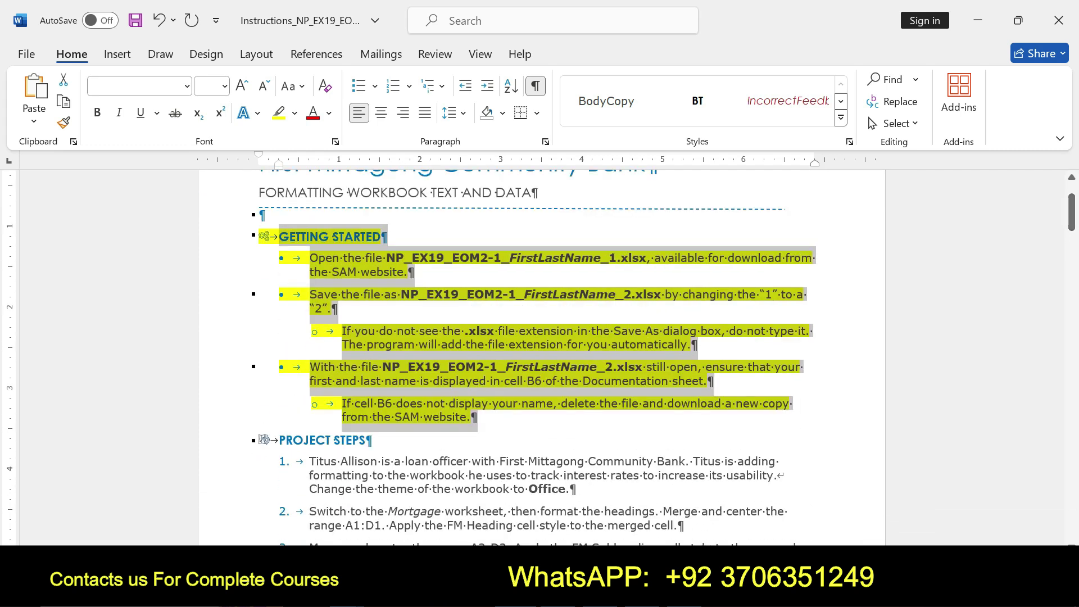
pyautogui.click(326, 258)
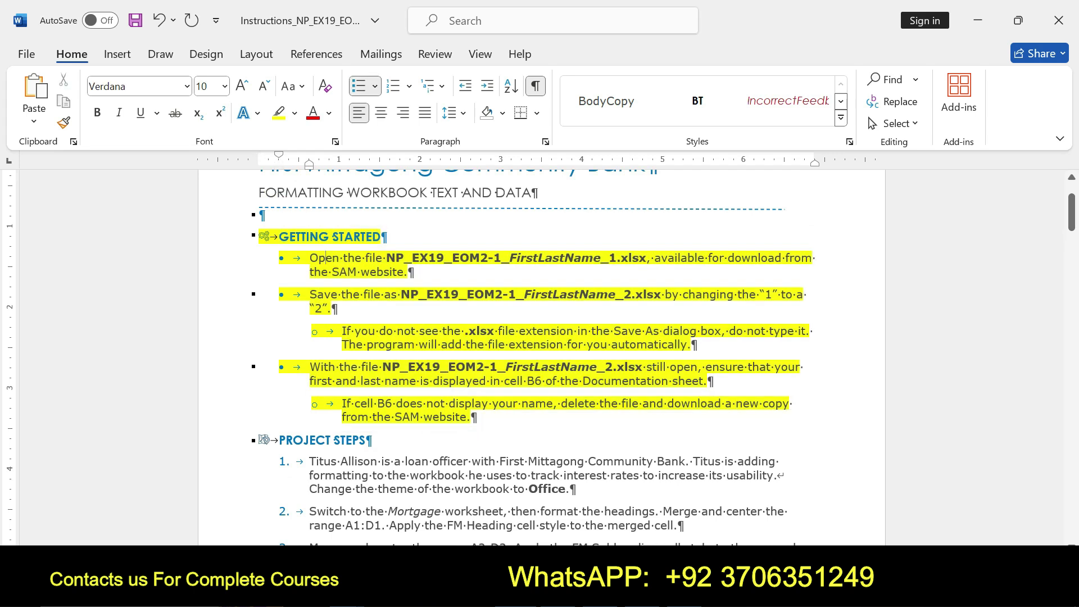
pyautogui.moveTo(326, 258); pyautogui.dragTo(725, 404)
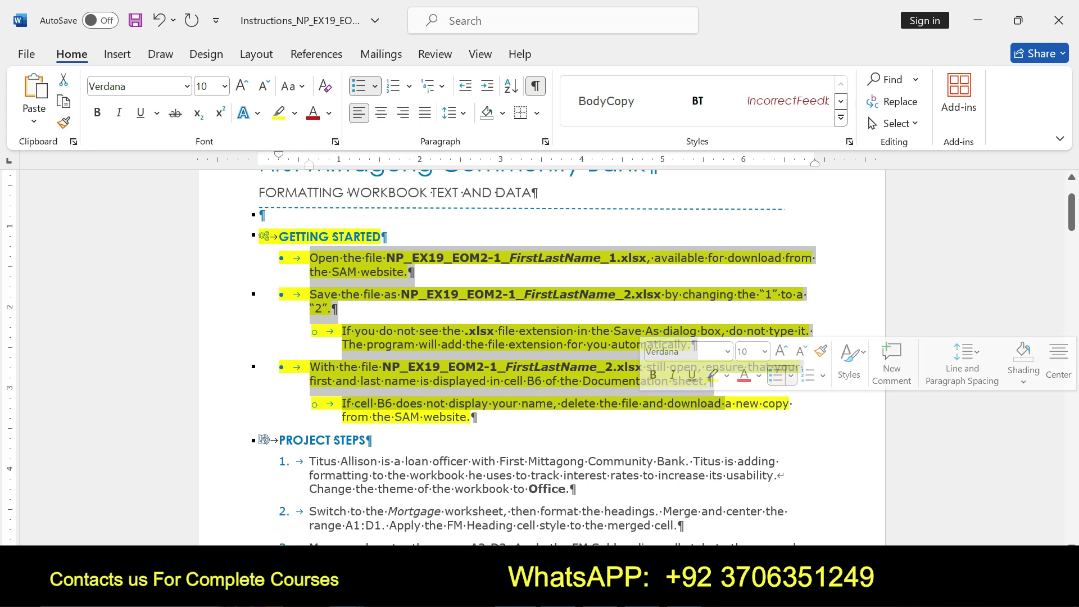
pyautogui.click(398, 272)
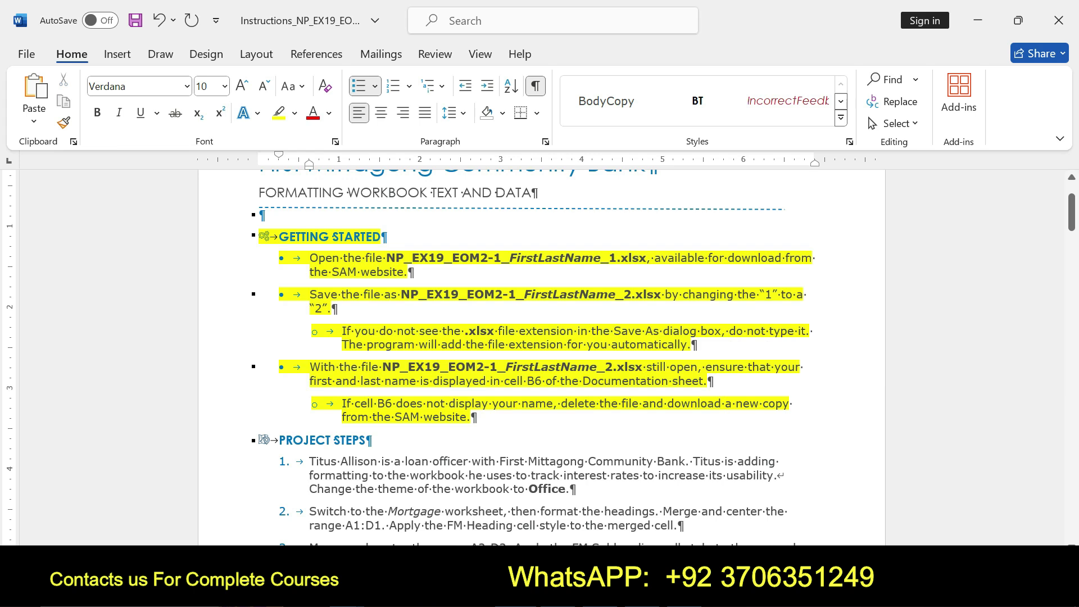
pyautogui.moveTo(310, 257); pyautogui.dragTo(477, 417)
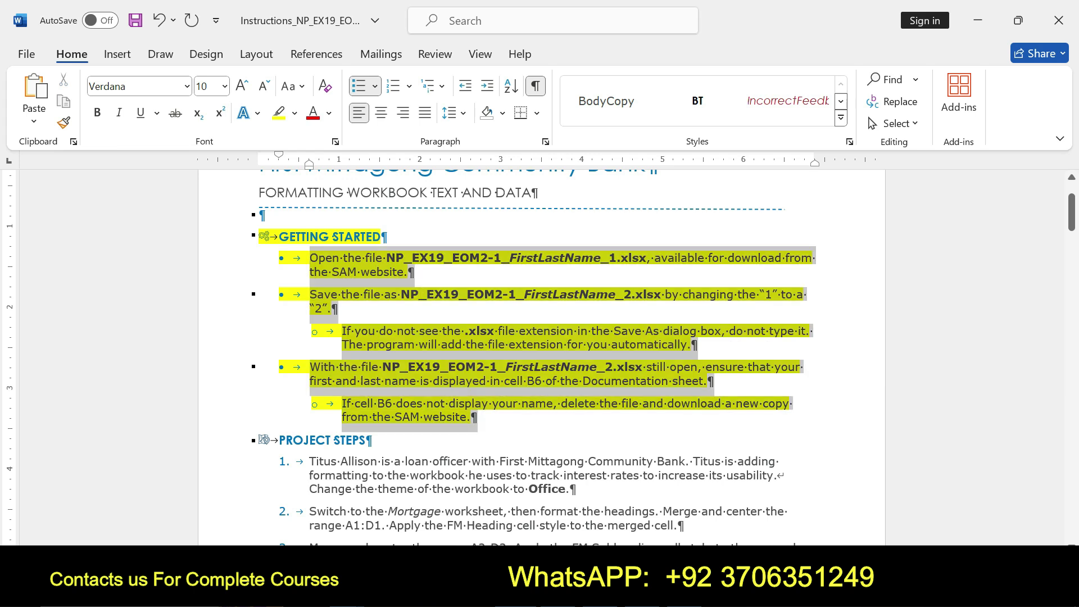
pyautogui.hotkey('ctrl', 'z')
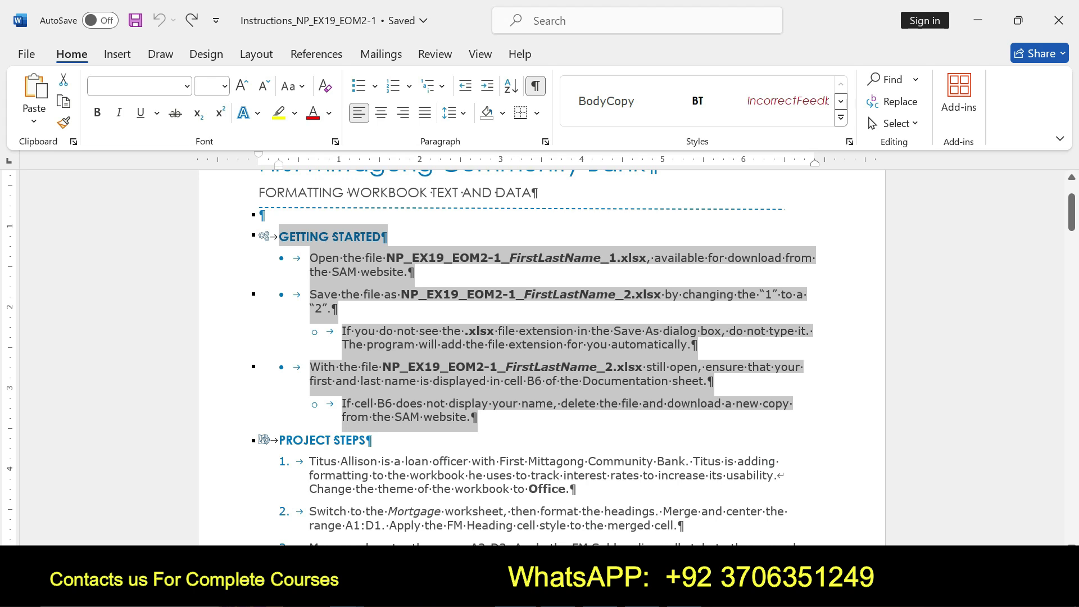
# - Highlight the PROJECT STEPS heading and step 1 in yellow, then switch to Excel
pyautogui.moveTo(1071, 211); pyautogui.dragTo(1071, 220)
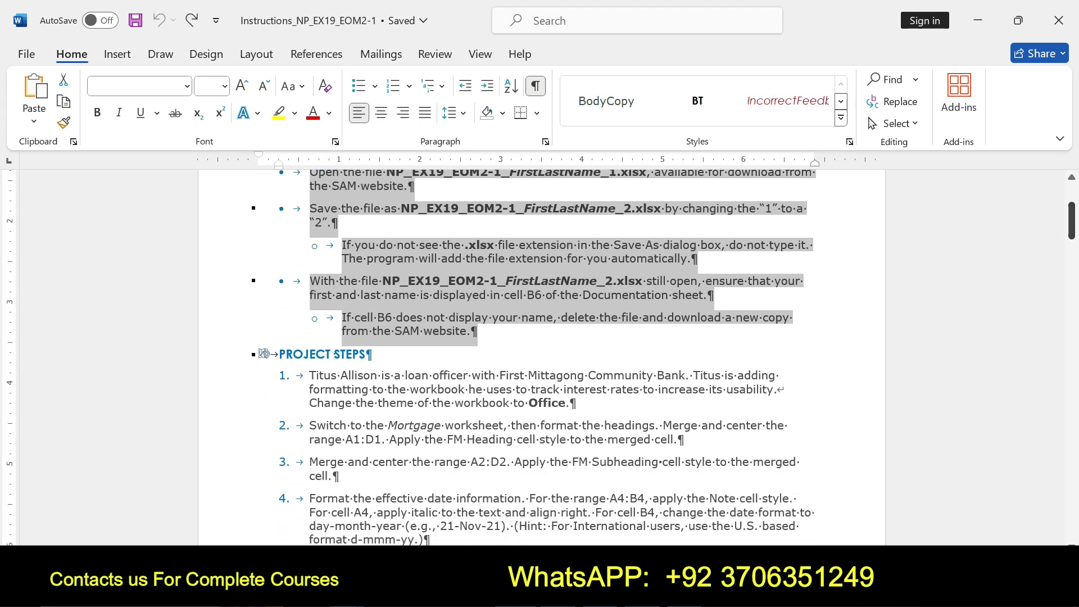
pyautogui.moveTo(280, 355); pyautogui.dragTo(566, 403)
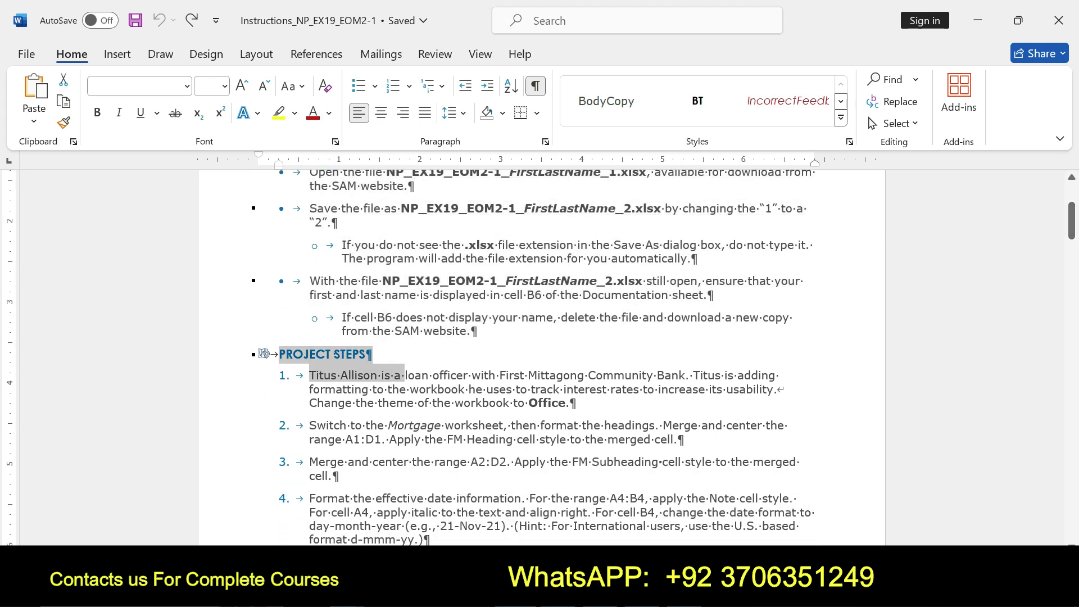
pyautogui.click(638, 373)
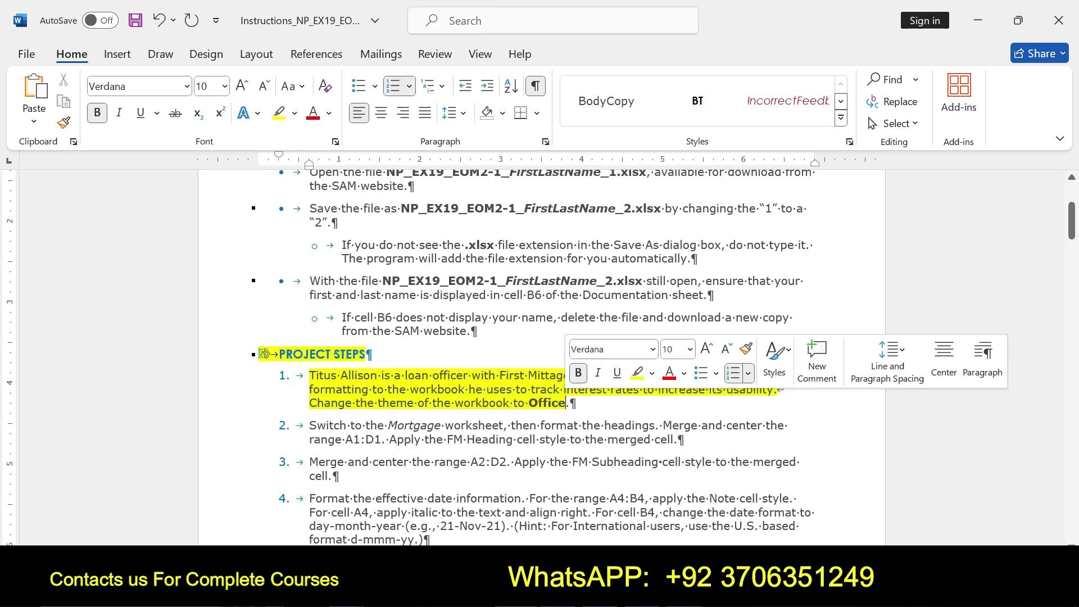
pyautogui.moveTo(309, 375); pyautogui.dragTo(572, 403)
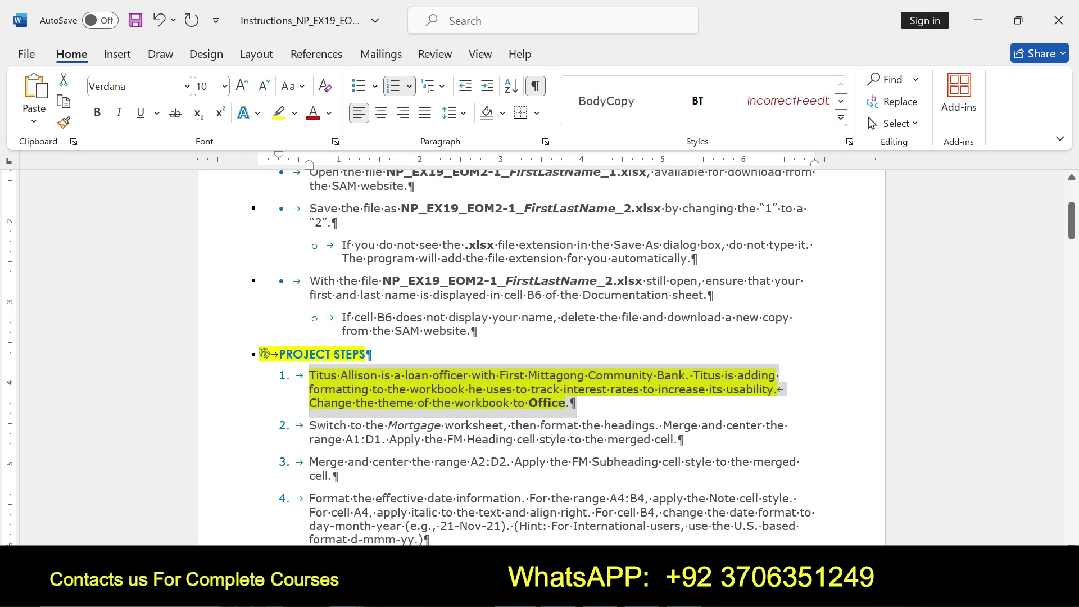
pyautogui.moveTo(309, 403); pyautogui.dragTo(566, 403)
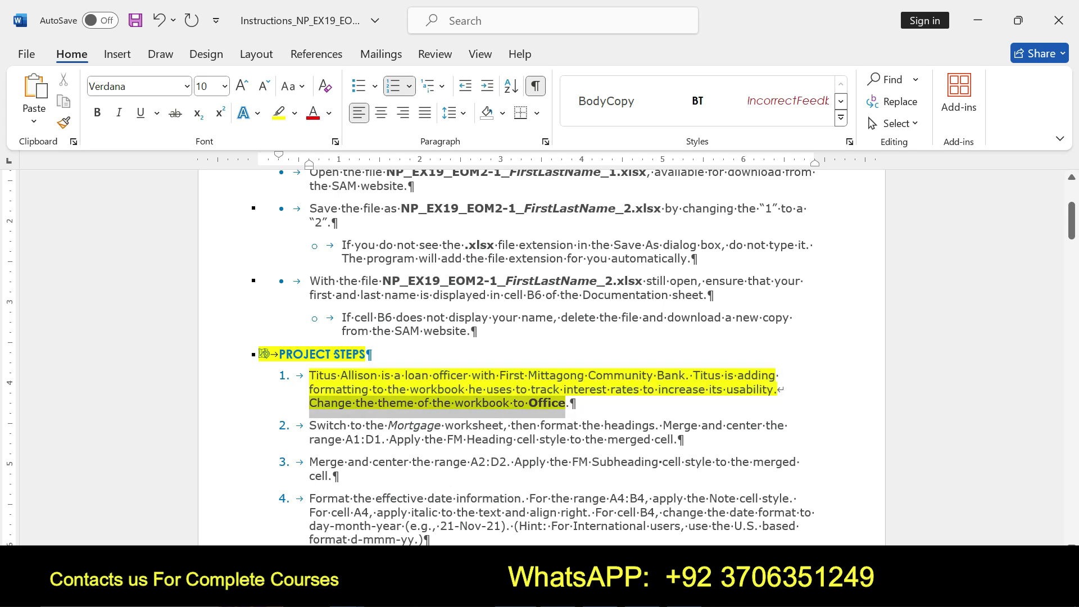
pyautogui.hotkey('alt', 'Tab')
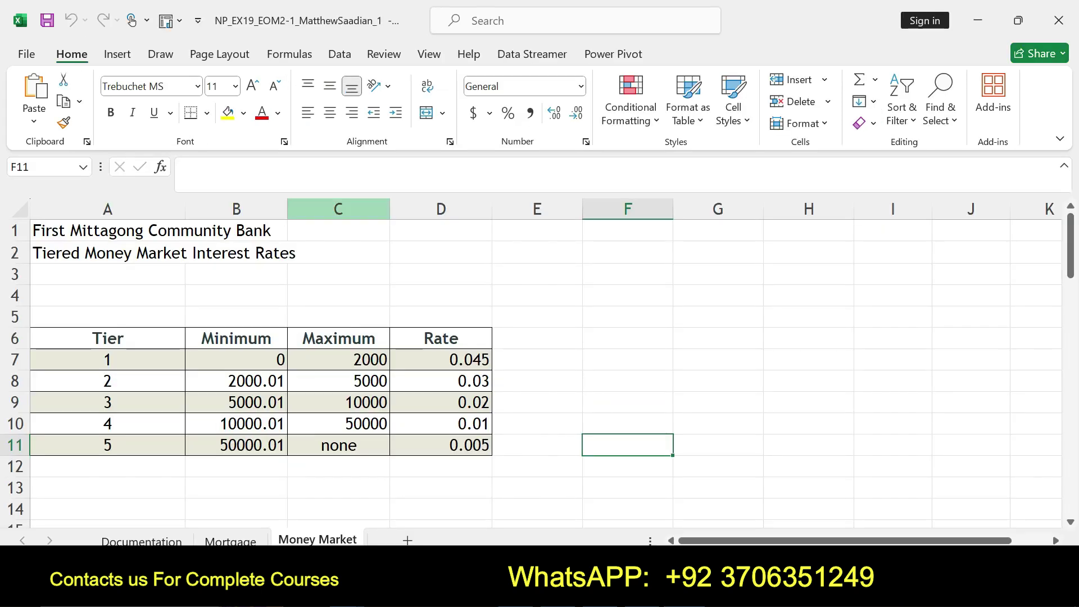
# - On the Documentation sheet, open the Page Layout themes list and close it unchanged
pyautogui.hotkey('ctrl', 'pageup')
pyautogui.hotkey('ctrl', 'pageup')
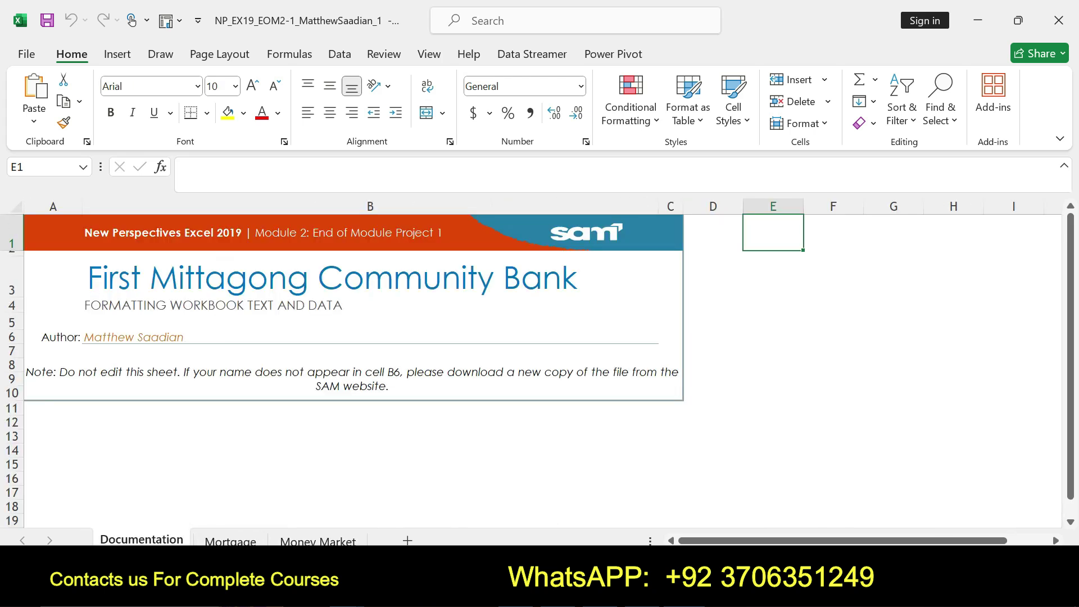
pyautogui.click(220, 54)
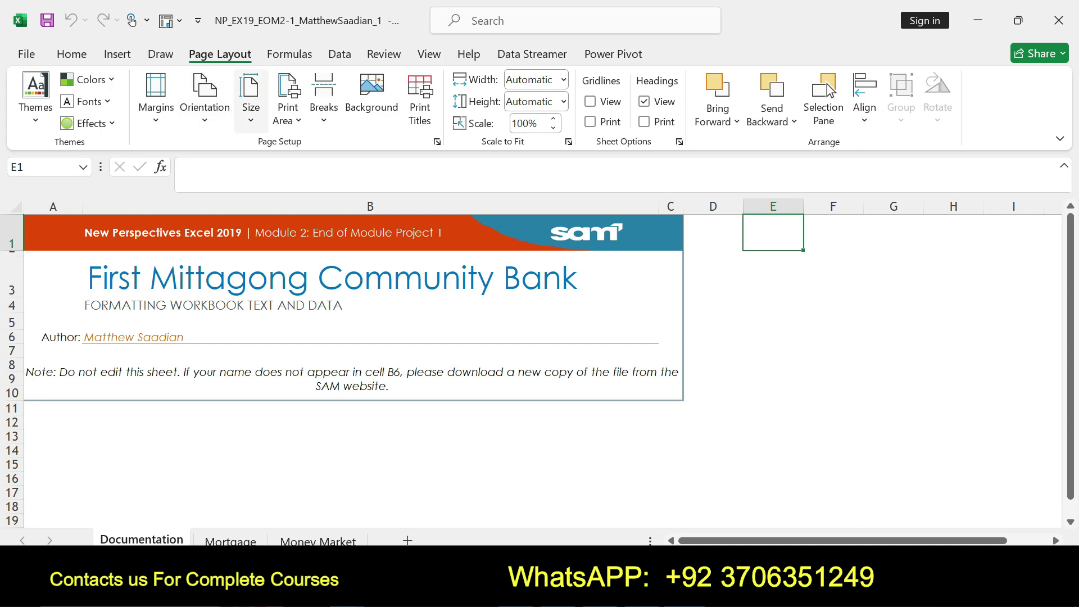
pyautogui.click(36, 95)
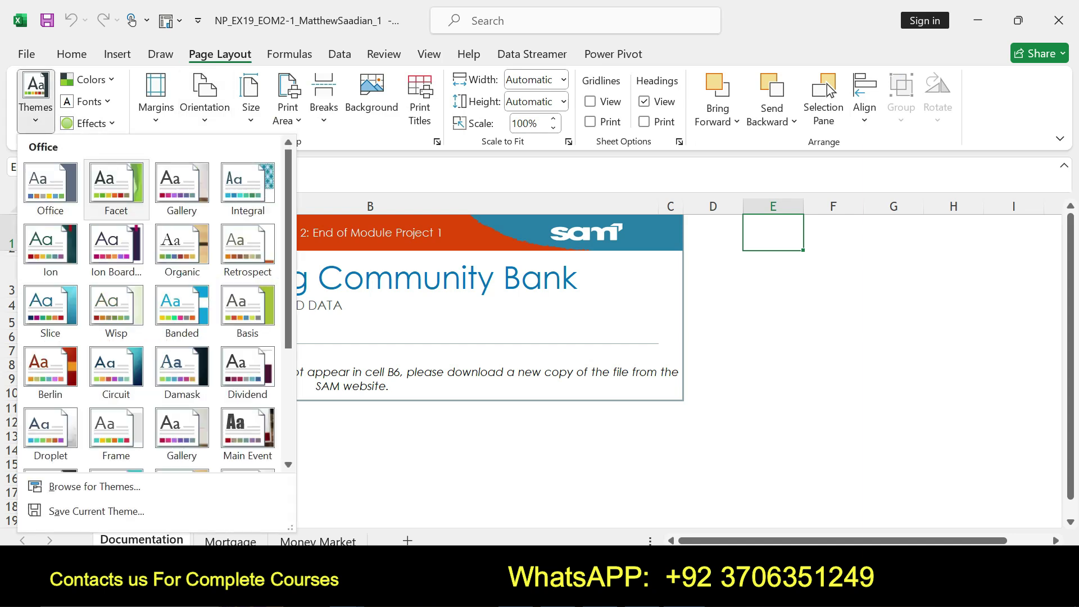
pyautogui.press('Escape')
pyautogui.hotkey('alt', 'Tab')
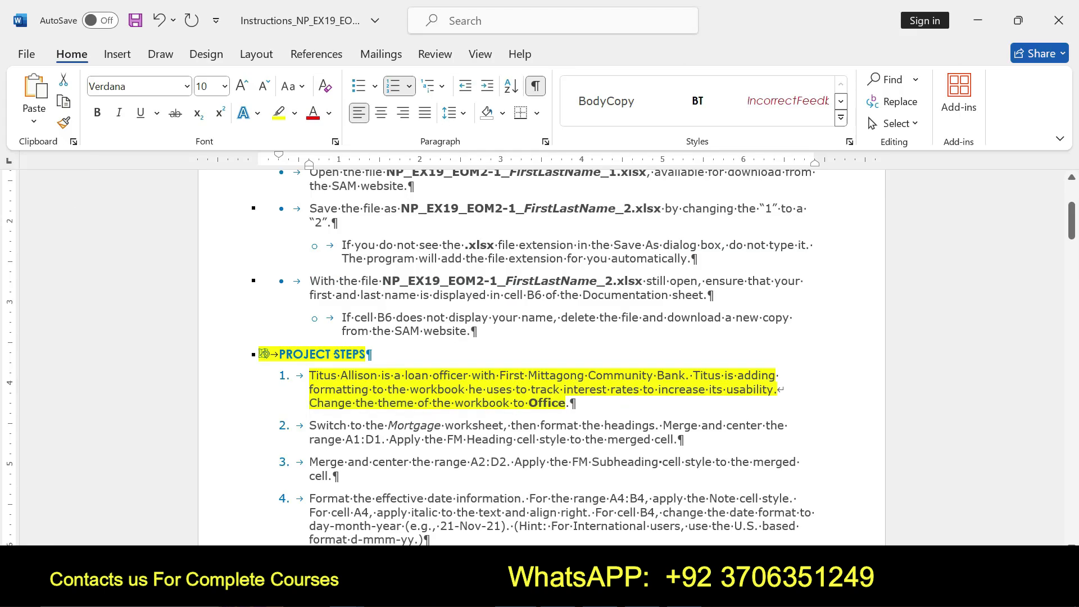
# - Remove step 1's highlight and highlight step 2 in yellow instead
pyautogui.hotkey('ctrl', 'z')
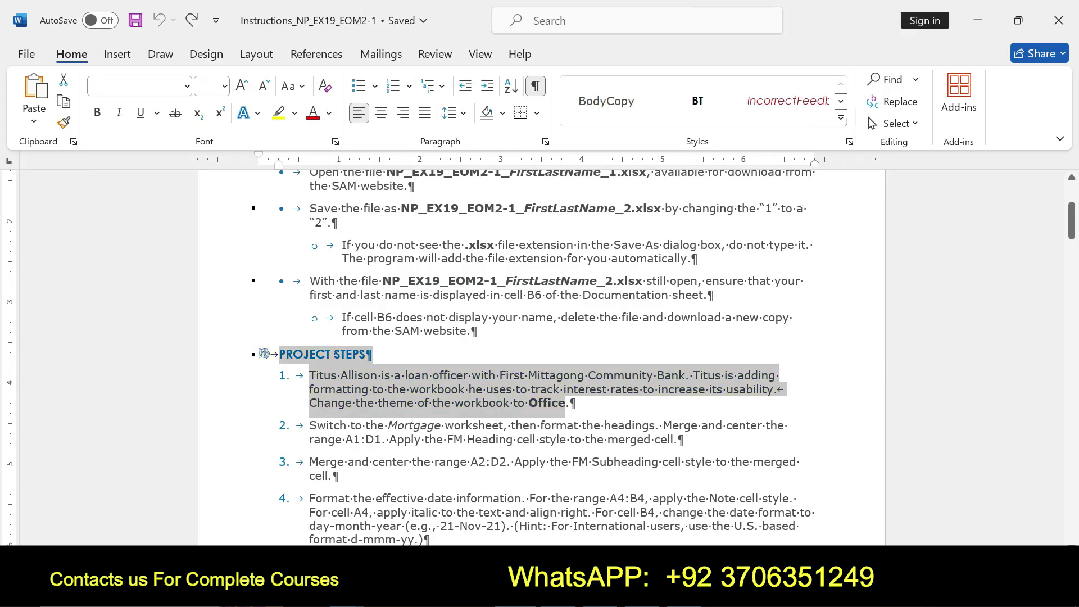
pyautogui.moveTo(309, 426); pyautogui.dragTo(655, 426)
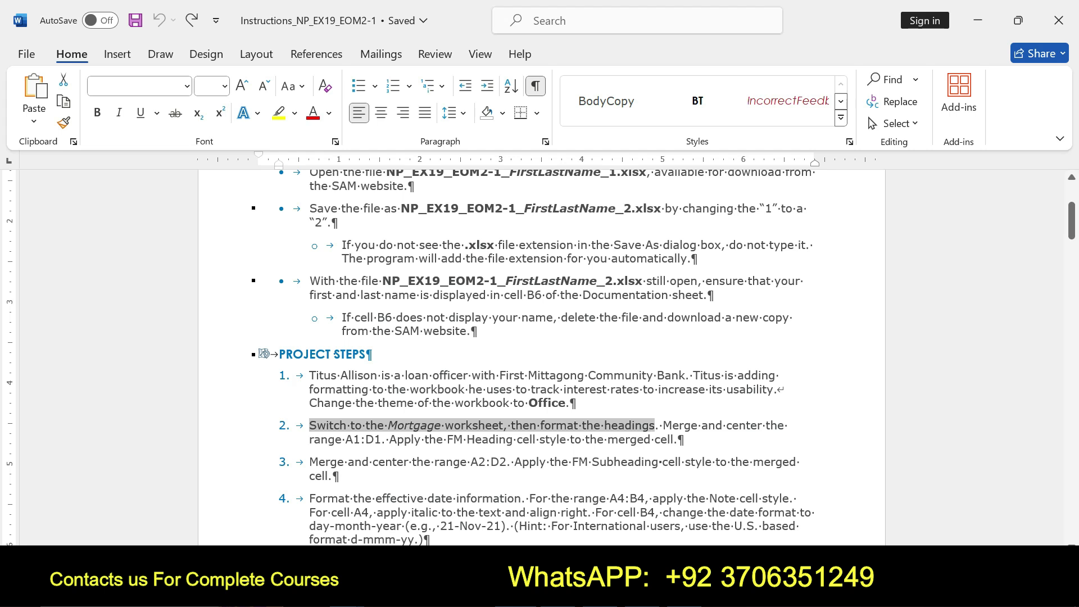
pyautogui.moveTo(655, 426); pyautogui.dragTo(684, 440)
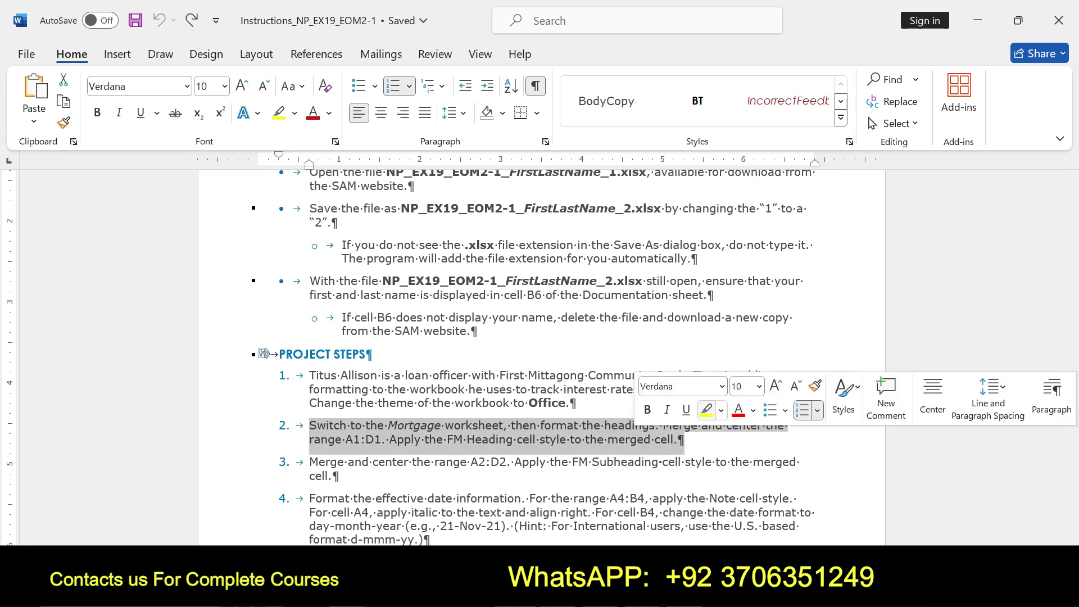
pyautogui.click(706, 410)
pyautogui.moveTo(310, 425)
pyautogui.mouseDown()
pyautogui.moveTo(656, 425)
pyautogui.moveTo(683, 440)
pyautogui.mouseUp()
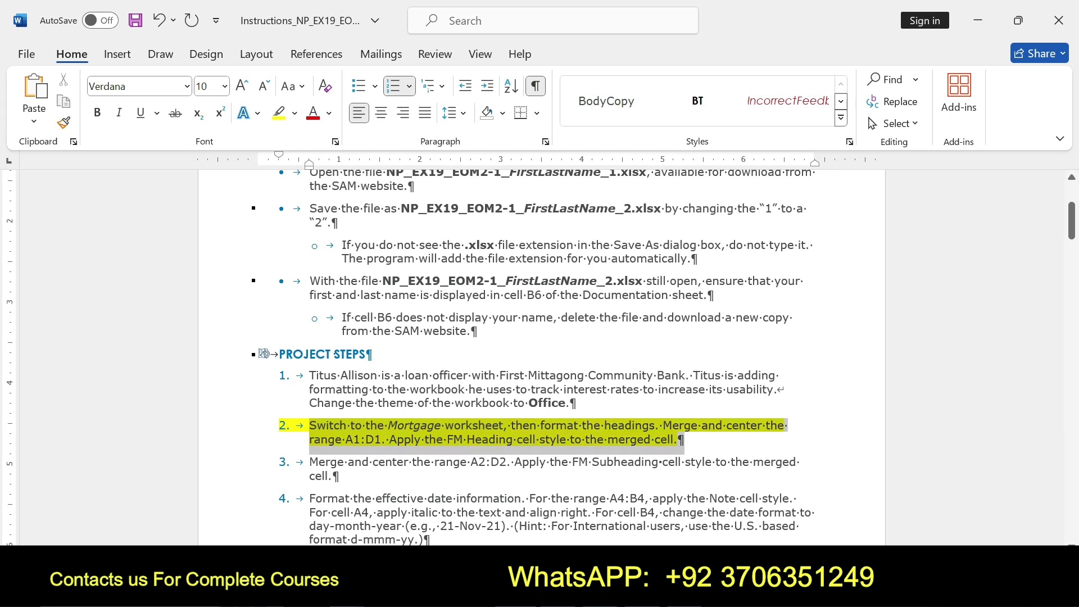
# - Switch to the Mortgage sheet and check the A1:D1 range named in step 2
pyautogui.hotkey('alt', 'Tab')
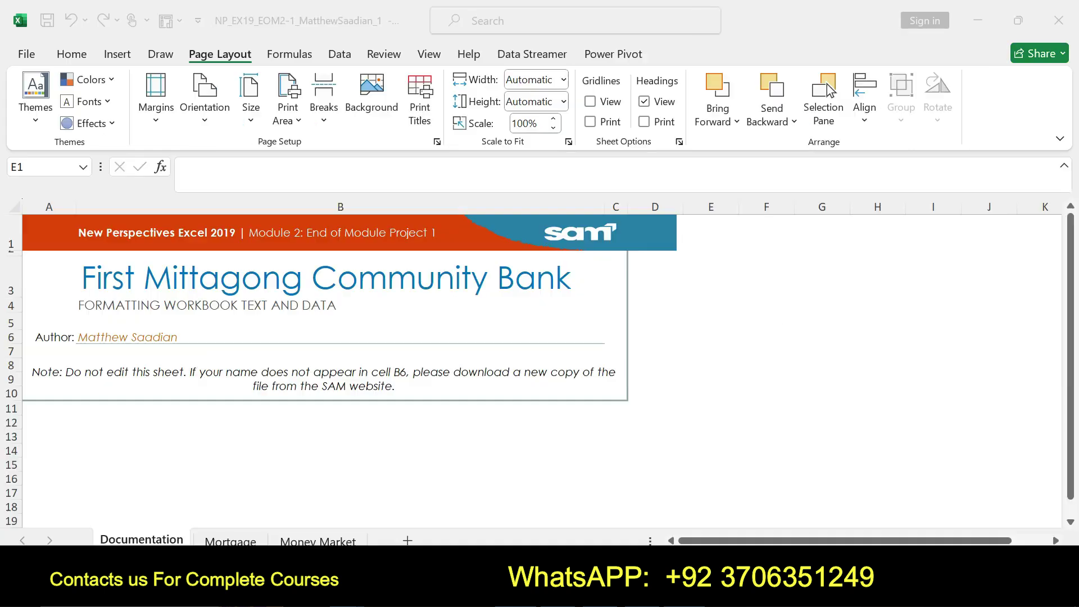
pyautogui.hotkey('ctrl', 'pagedown')
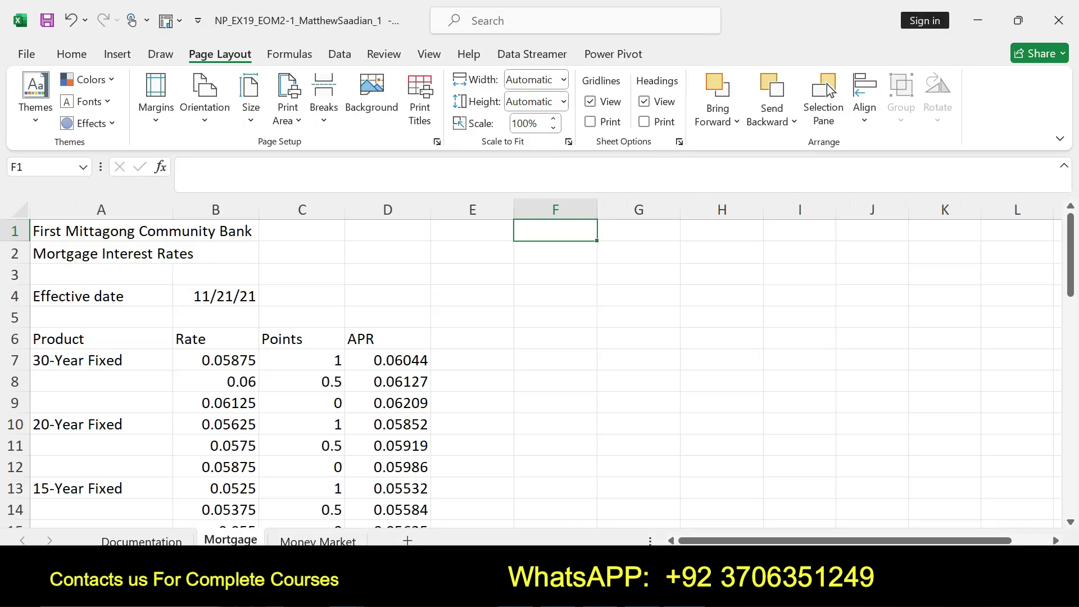
pyautogui.hotkey('alt', 'Tab')
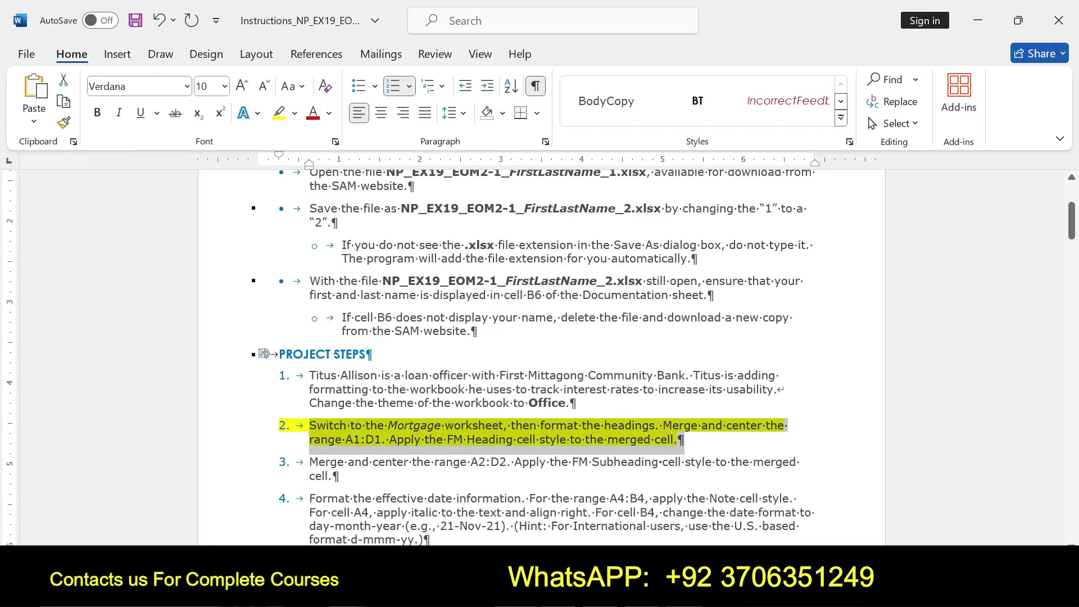
pyautogui.click(374, 439)
pyautogui.moveTo(346, 439); pyautogui.dragTo(381, 439)
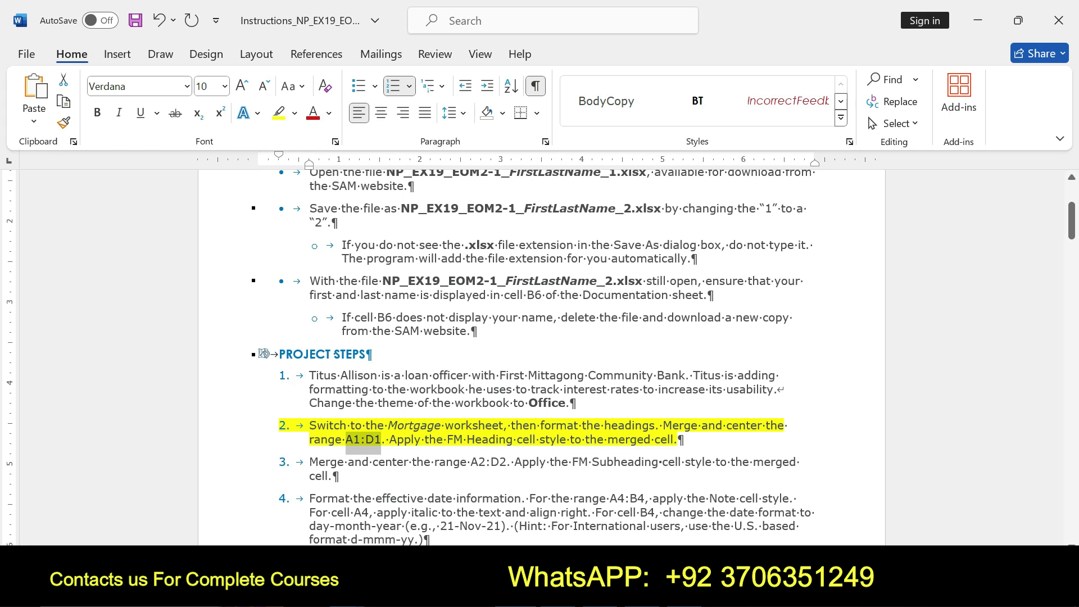
pyautogui.hotkey('alt', 'Tab')
# - Select A1:D1 by address and Merge & Center the bank name across it
pyautogui.hotkey('alt', 'F3')
pyautogui.write('A1:D1')
pyautogui.press('Return')
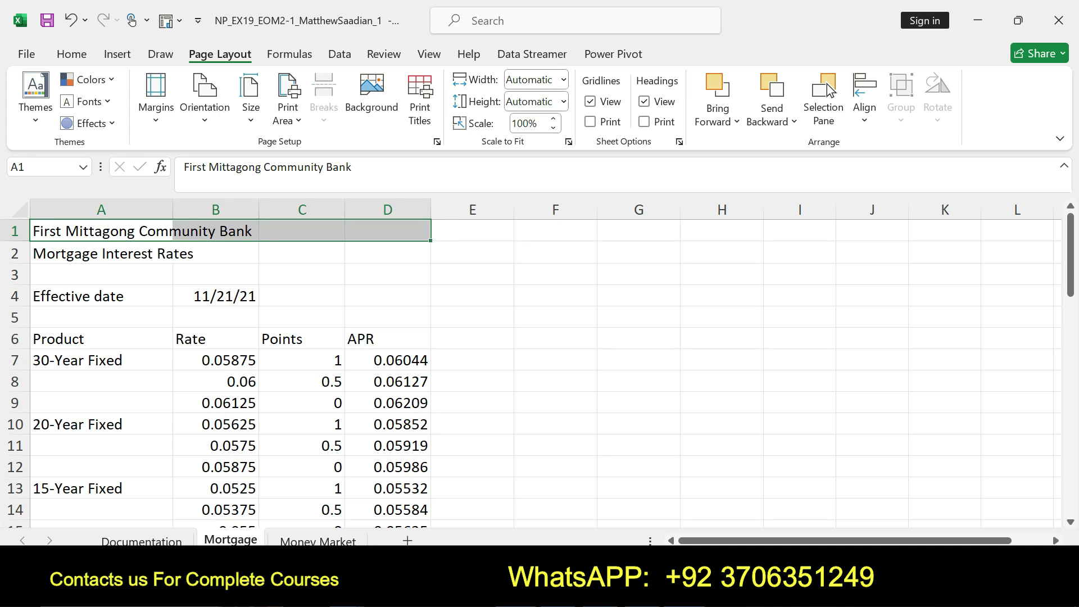
pyautogui.hotkey('alt', 'Tab')
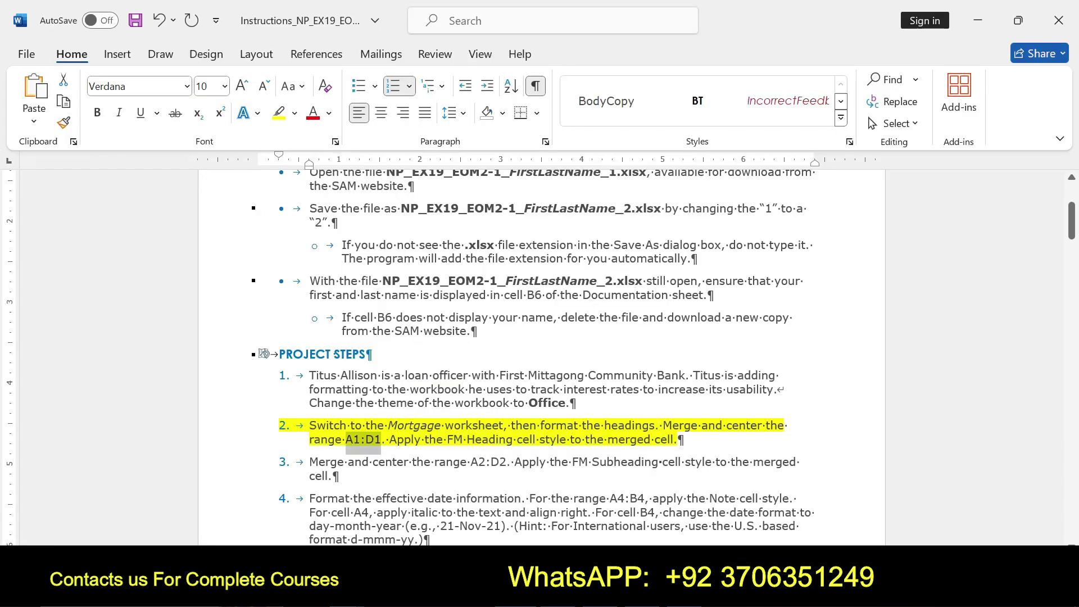
pyautogui.hotkey('alt', 'Tab')
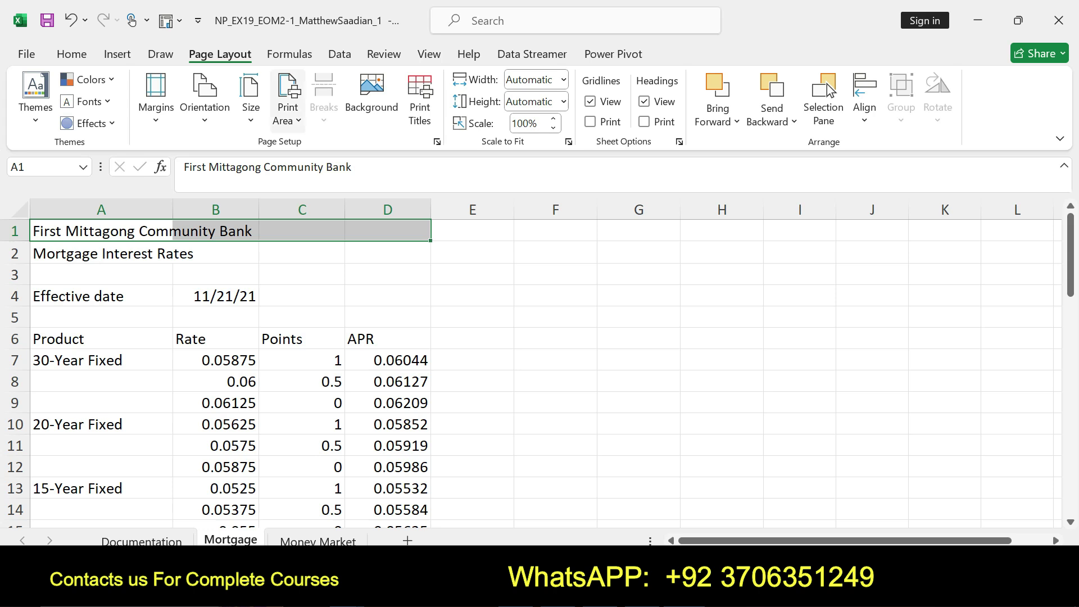
pyautogui.click(71, 54)
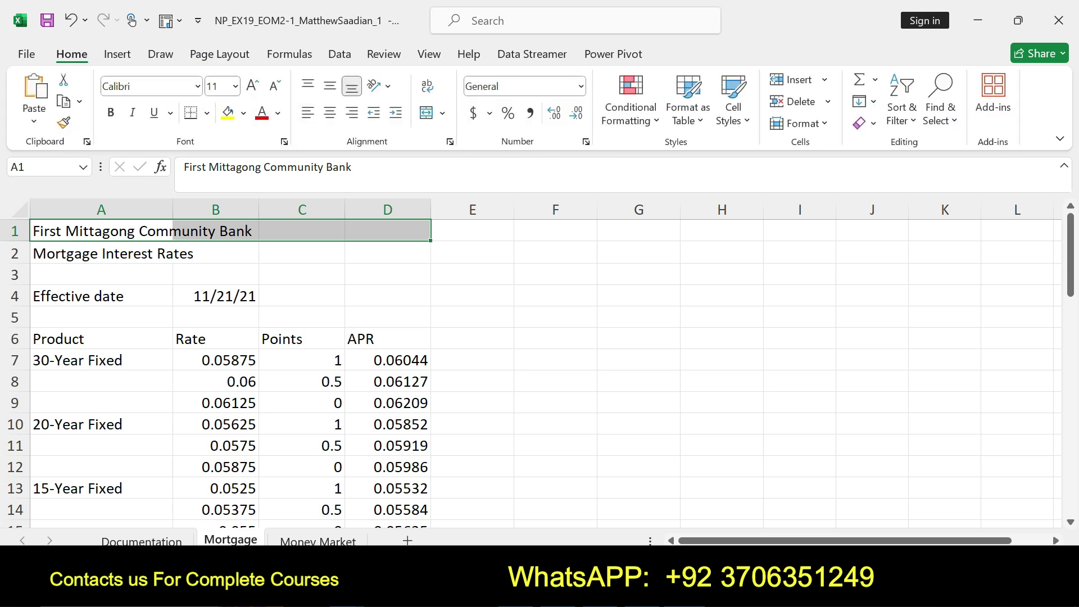
pyautogui.click(426, 113)
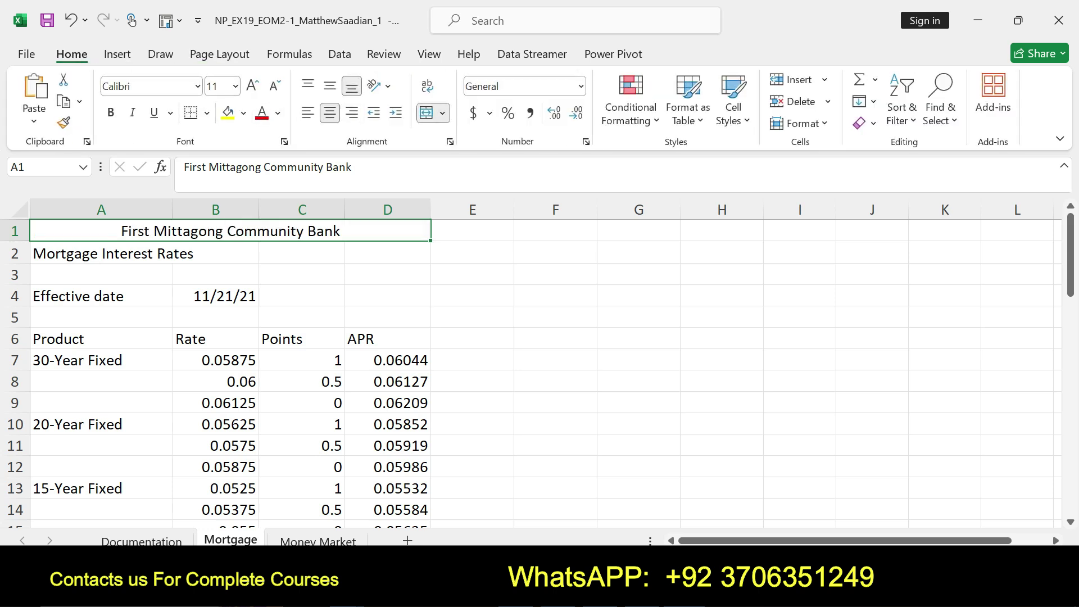
pyautogui.hotkey('alt', 'Tab')
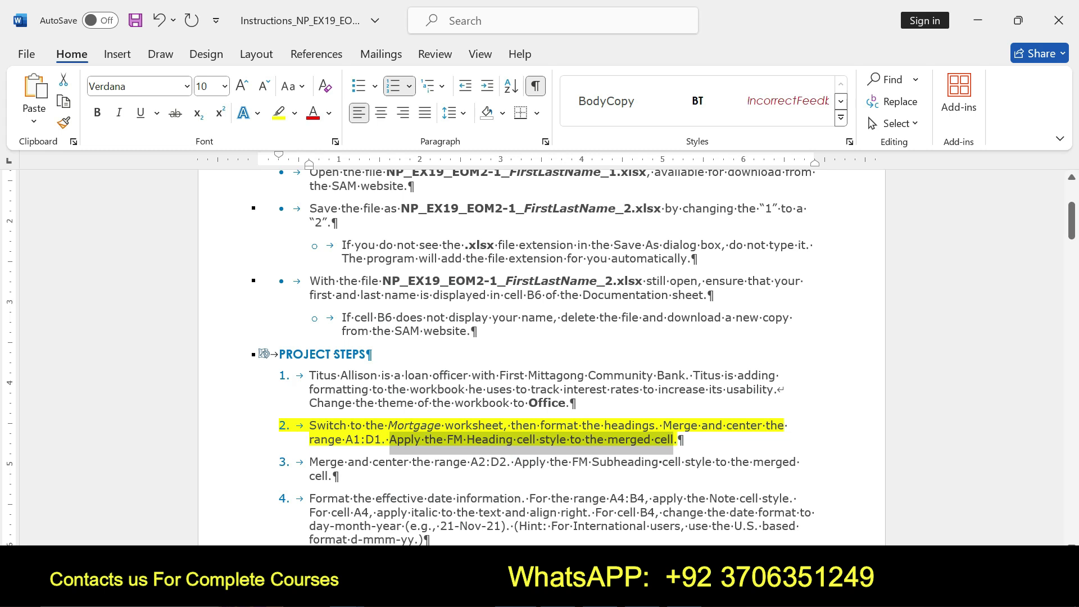
pyautogui.hotkey('alt', 'Tab')
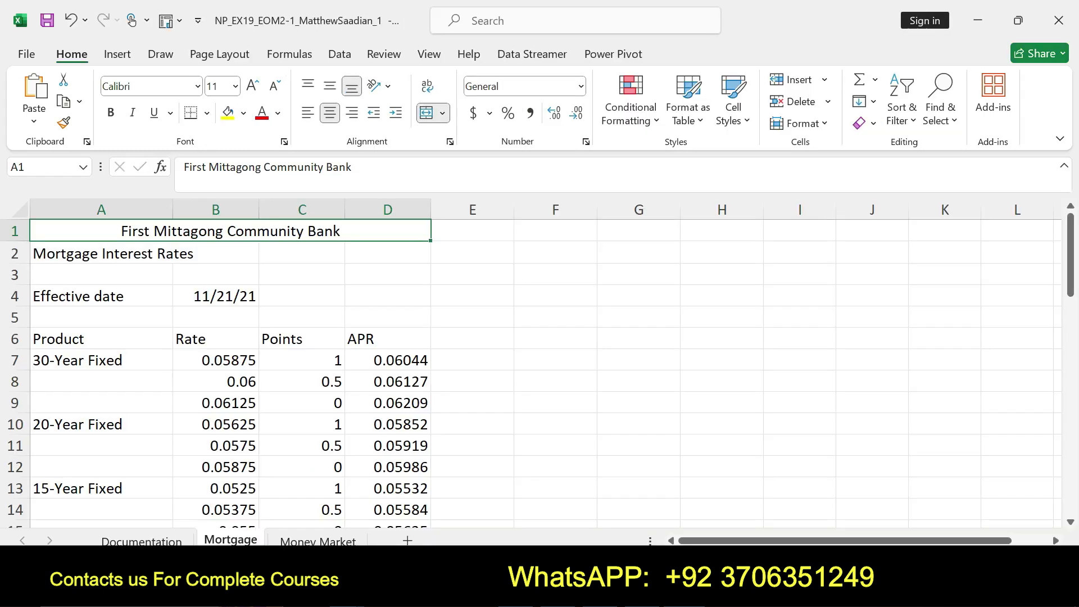
# - Browse the Cell Styles gallery for A1 and check the required style name in Word
pyautogui.click(734, 100)
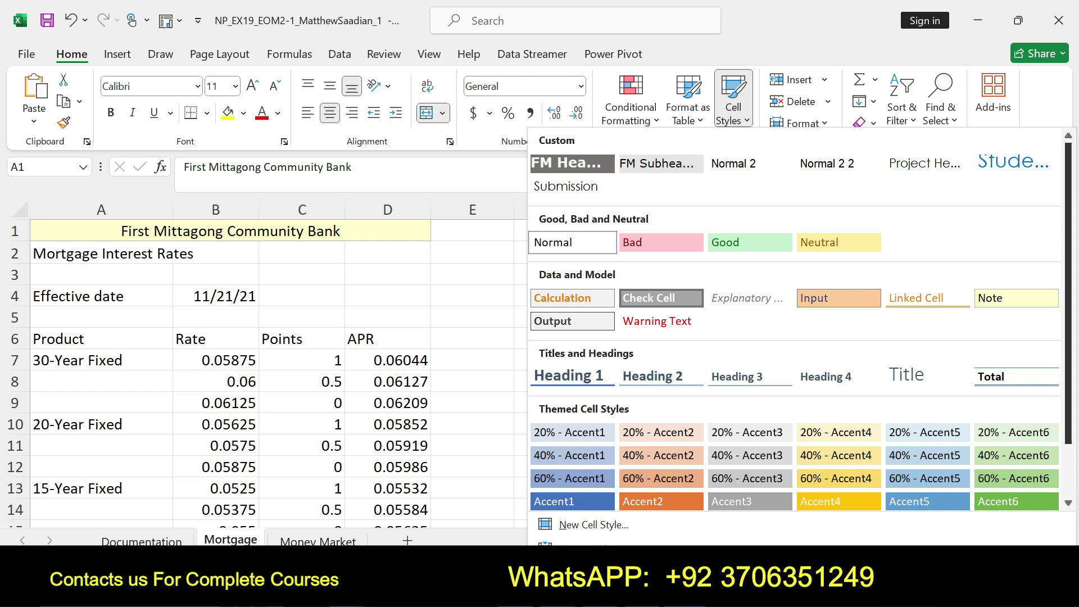
pyautogui.scroll(-1, 800, 319)
pyautogui.scroll(-1, 800, 319)
pyautogui.scroll(-1, 800, 319)
pyautogui.scroll(-1, 800, 319)
pyautogui.scroll(-1, 800, 319)
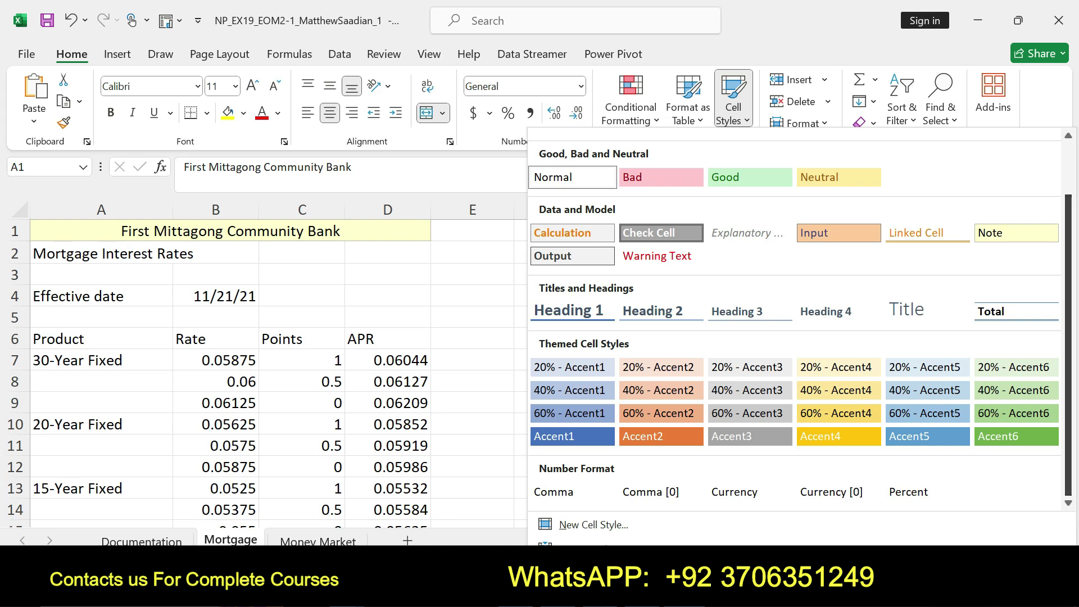
pyautogui.hotkey('alt', 'Tab')
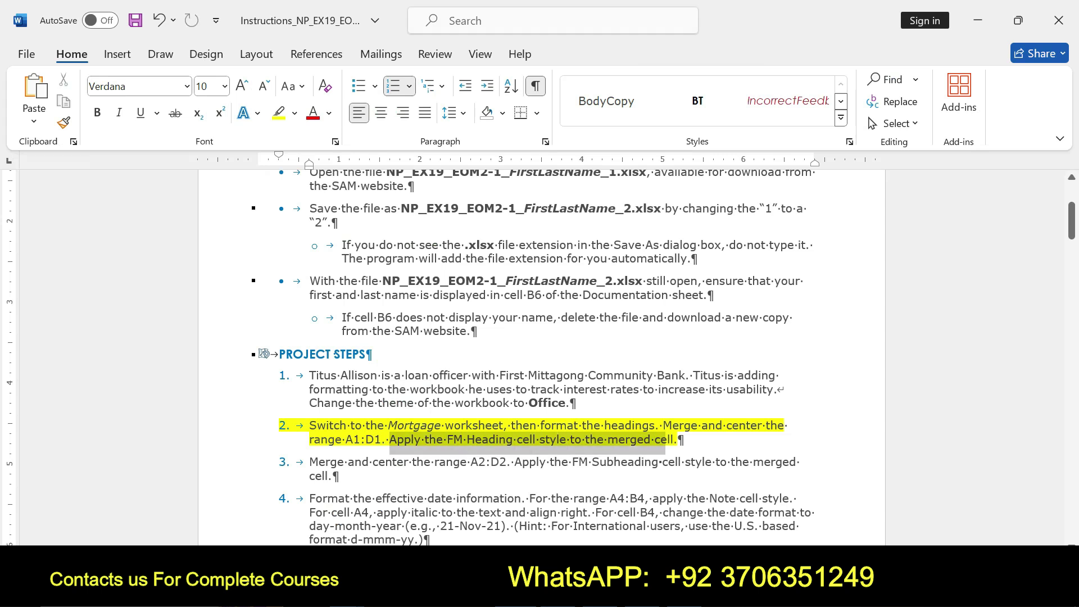
pyautogui.hotkey('alt', 'Tab')
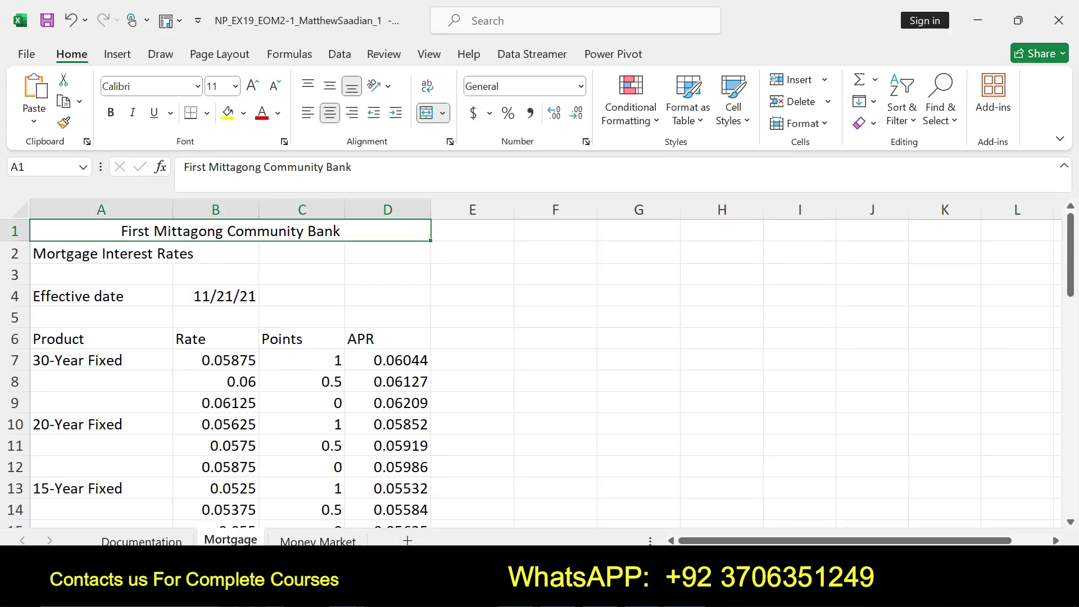
# - Reopen Cell Styles, cancel the accidental New Cell Style dialog, and browse the styles again
pyautogui.click(734, 101)
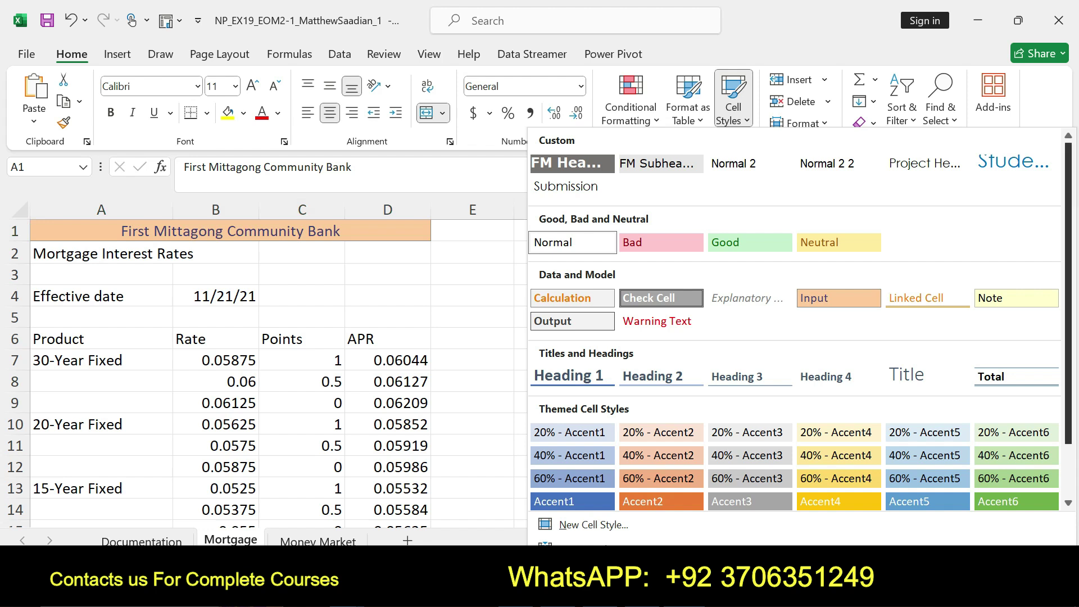
pyautogui.scroll(-2, 794, 320)
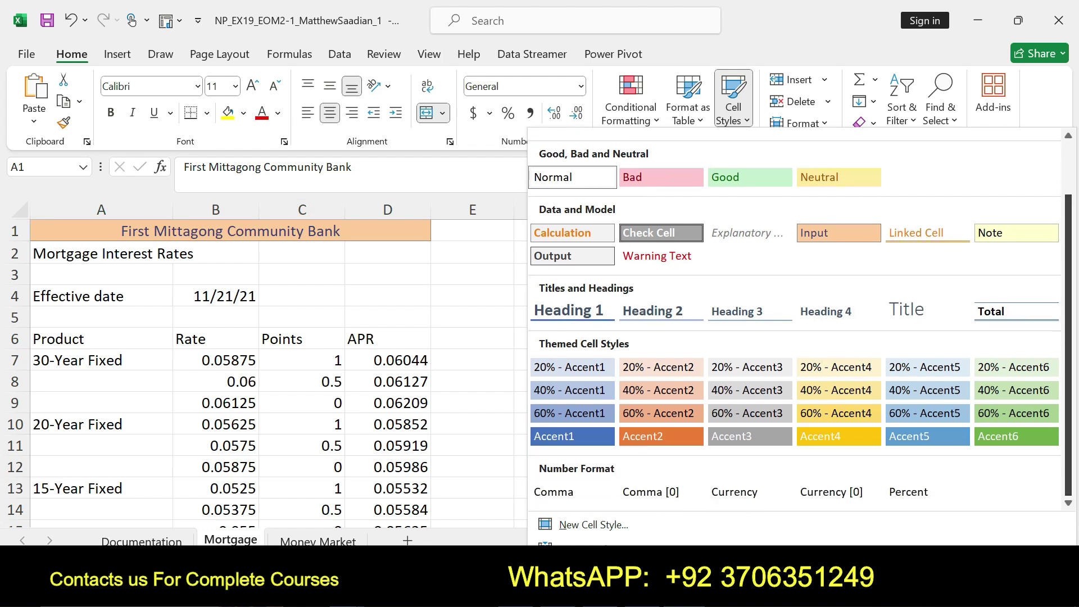
pyautogui.click(594, 525)
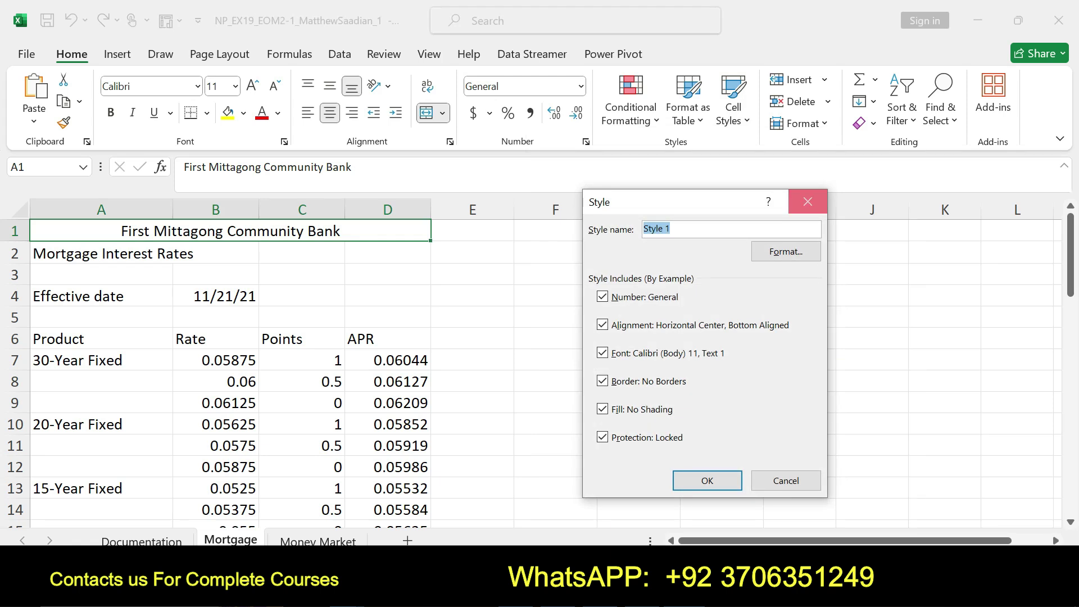
pyautogui.click(808, 201)
pyautogui.click(734, 107)
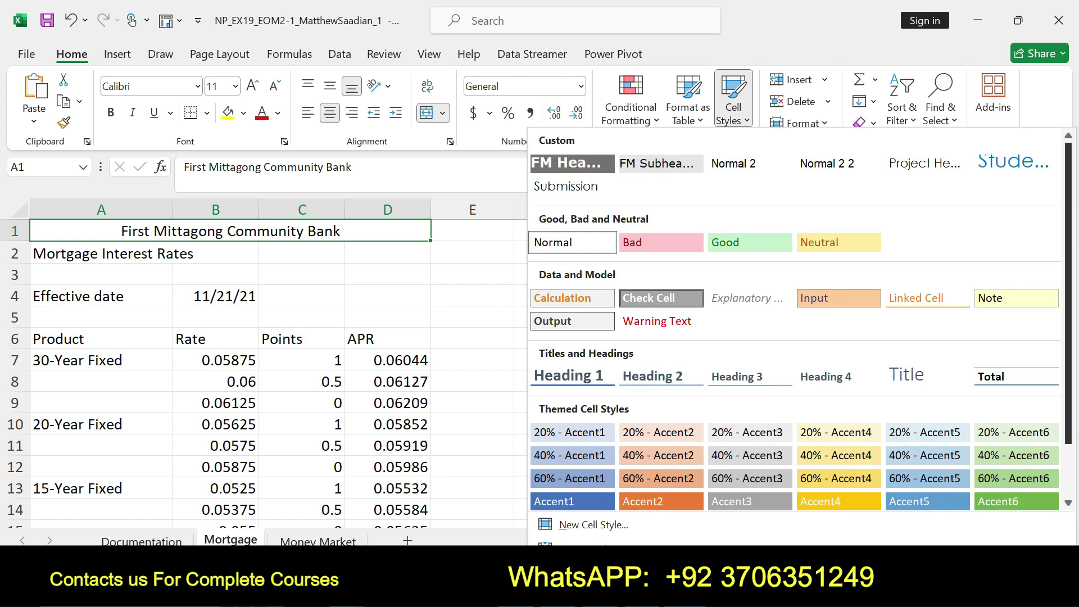
pyautogui.scroll(-2, 796, 321)
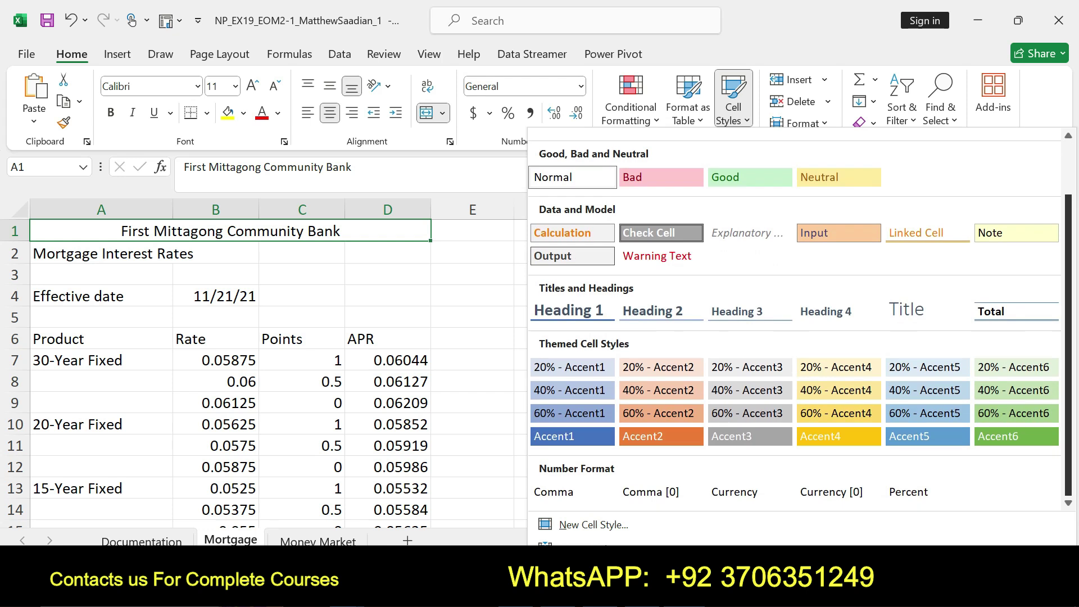
pyautogui.scroll(1, 796, 321)
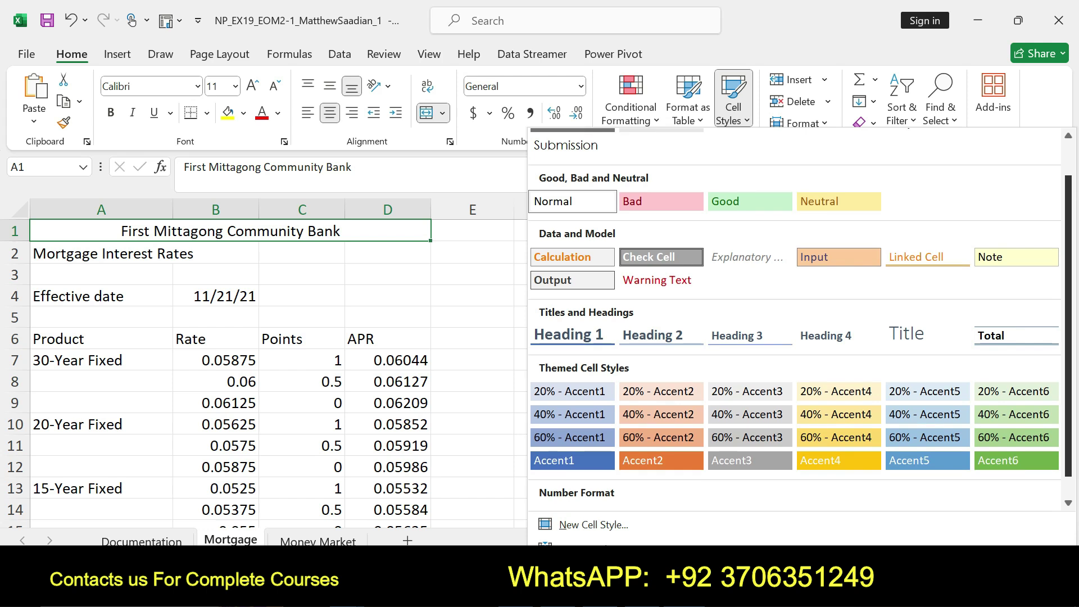
pyautogui.scroll(2, 795, 321)
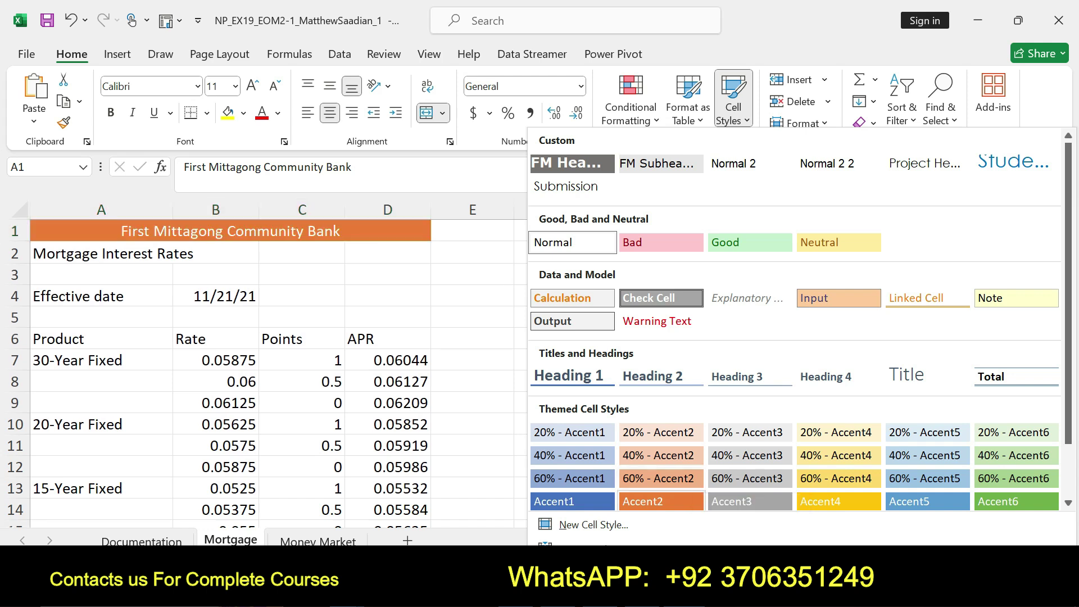
# - Review the instructions, then apply the FM Heading cell style to merged cell A1:D1
pyautogui.hotkey('alt', 'Tab')
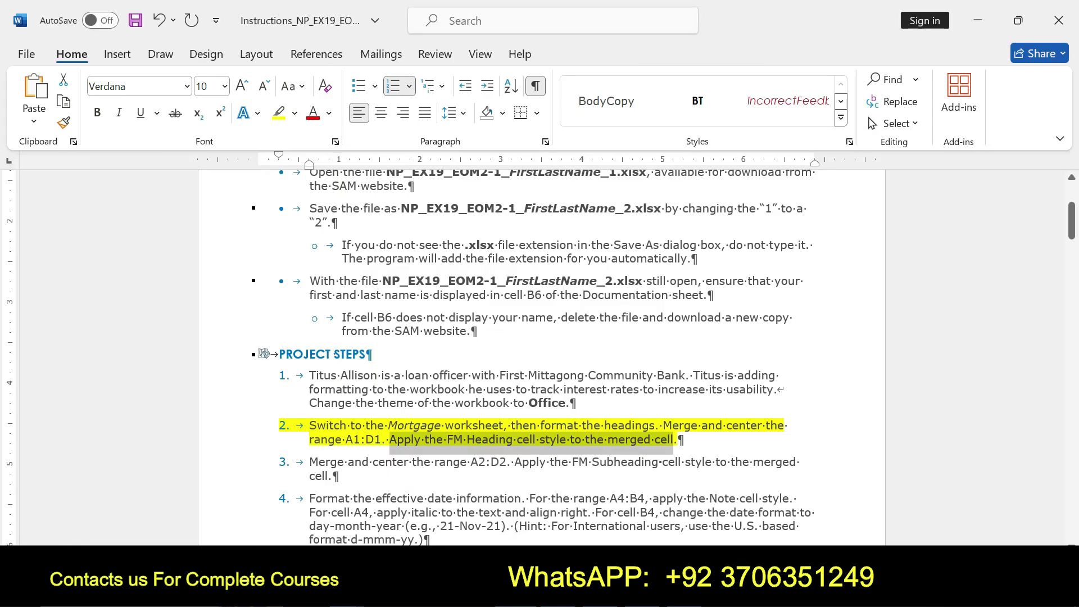
pyautogui.moveTo(1072, 219); pyautogui.dragTo(1072, 379)
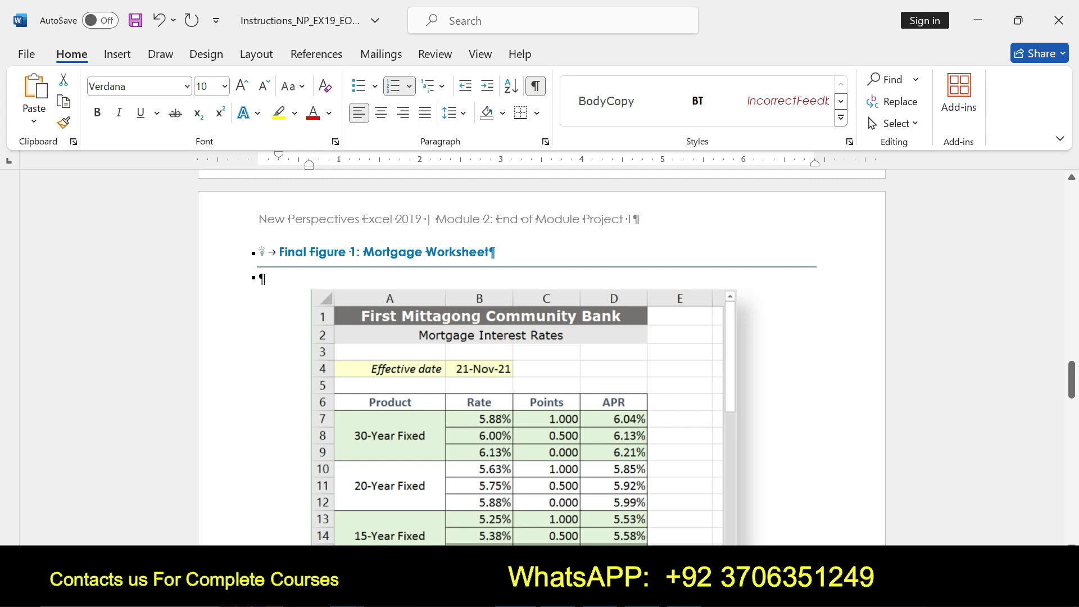
pyautogui.moveTo(1072, 379); pyautogui.dragTo(1072, 233)
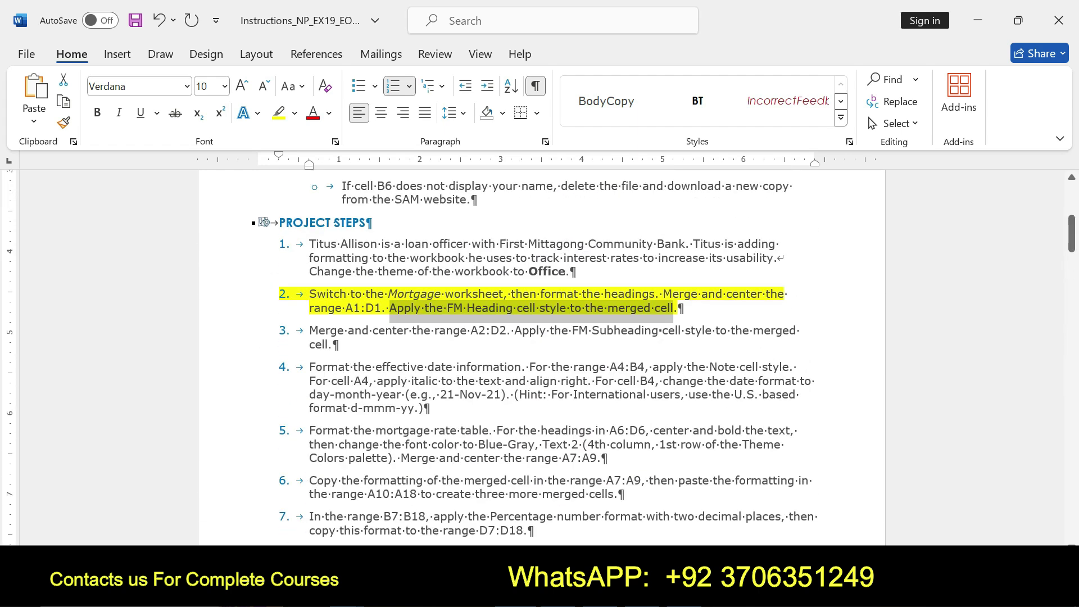
pyautogui.hotkey('alt', 'Tab')
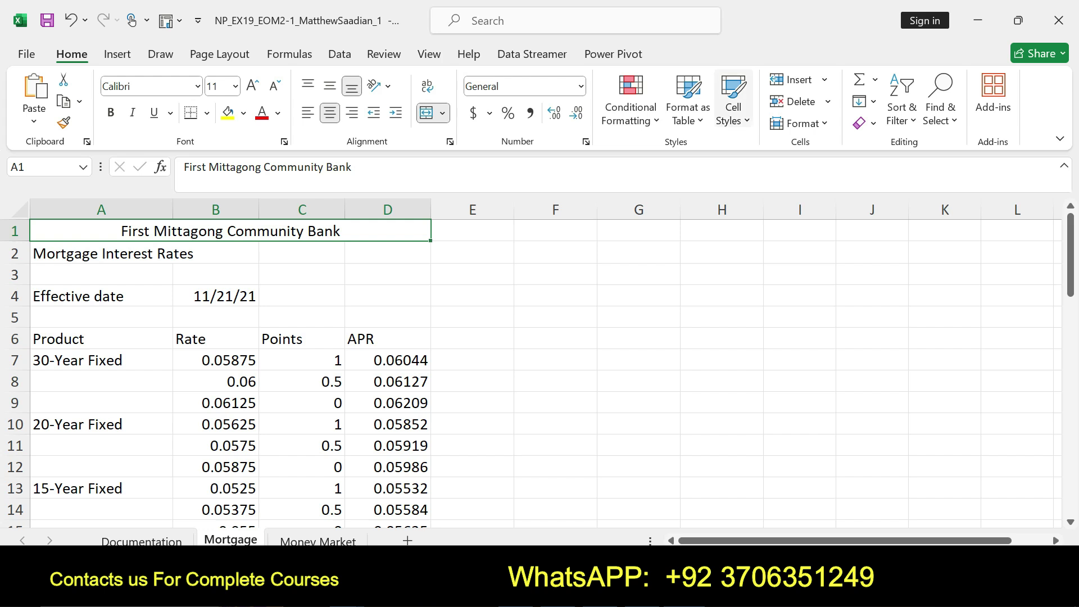
pyautogui.click(734, 99)
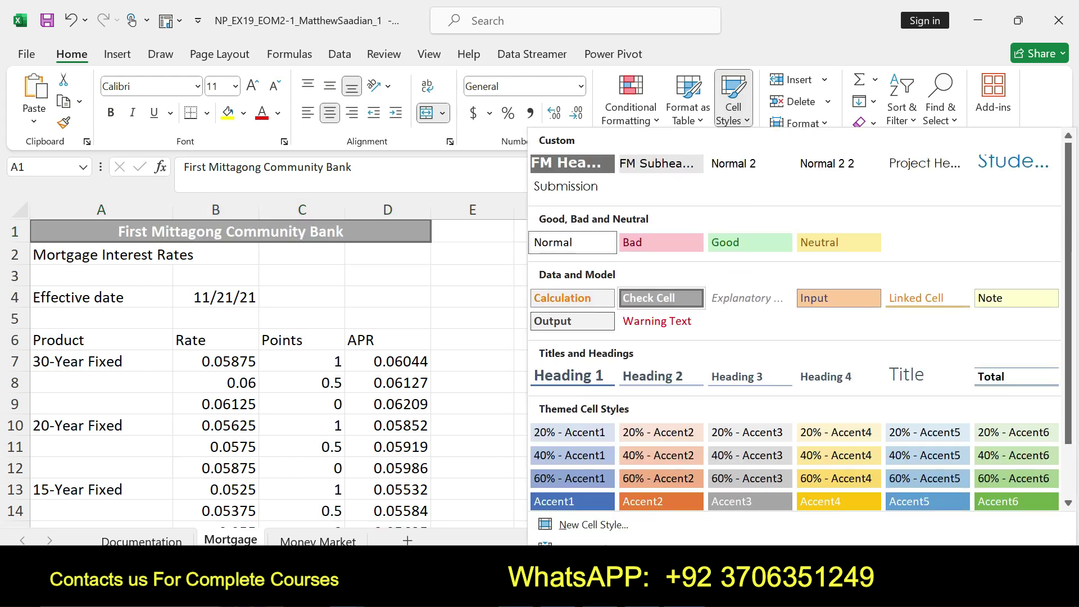
pyautogui.click(661, 298)
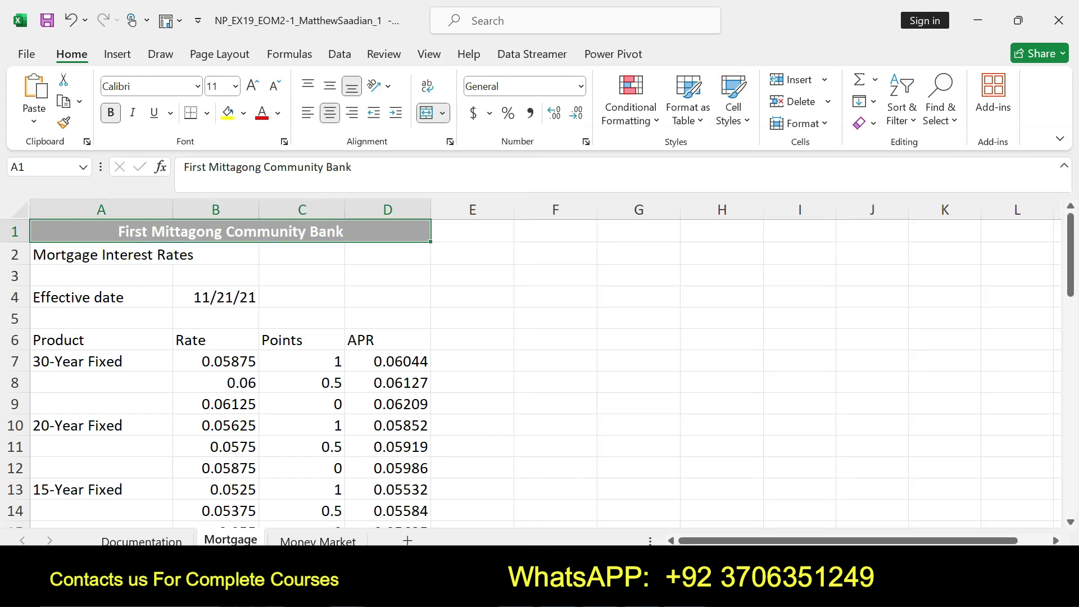
pyautogui.hotkey('alt', 'Tab')
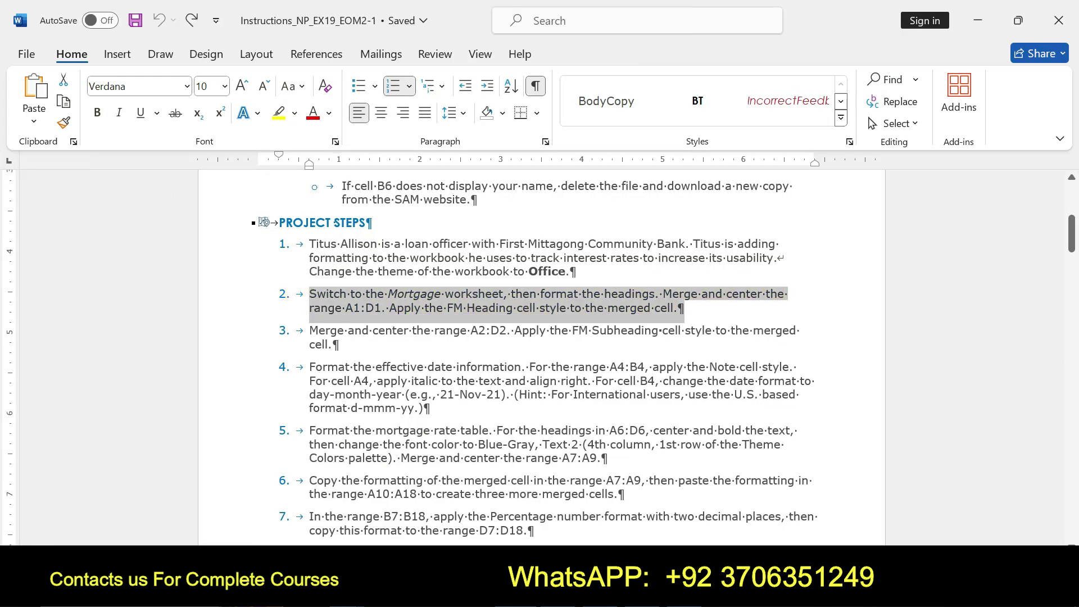
# - Make step 3 bold with yellow highlight and note its A2:D2 range reference
pyautogui.tripleClick(424, 333)
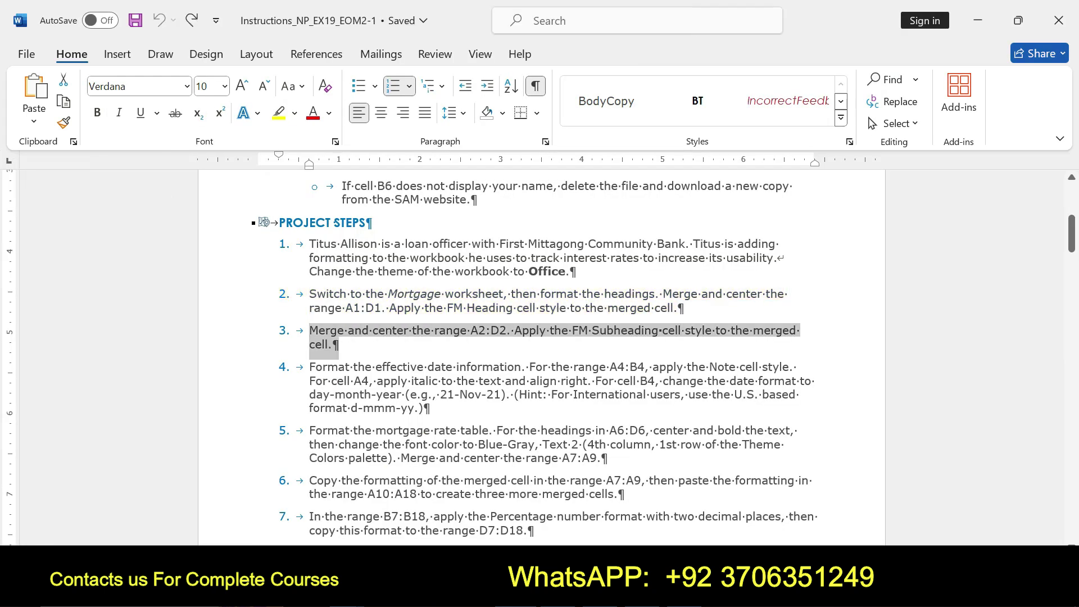
pyautogui.click(431, 316)
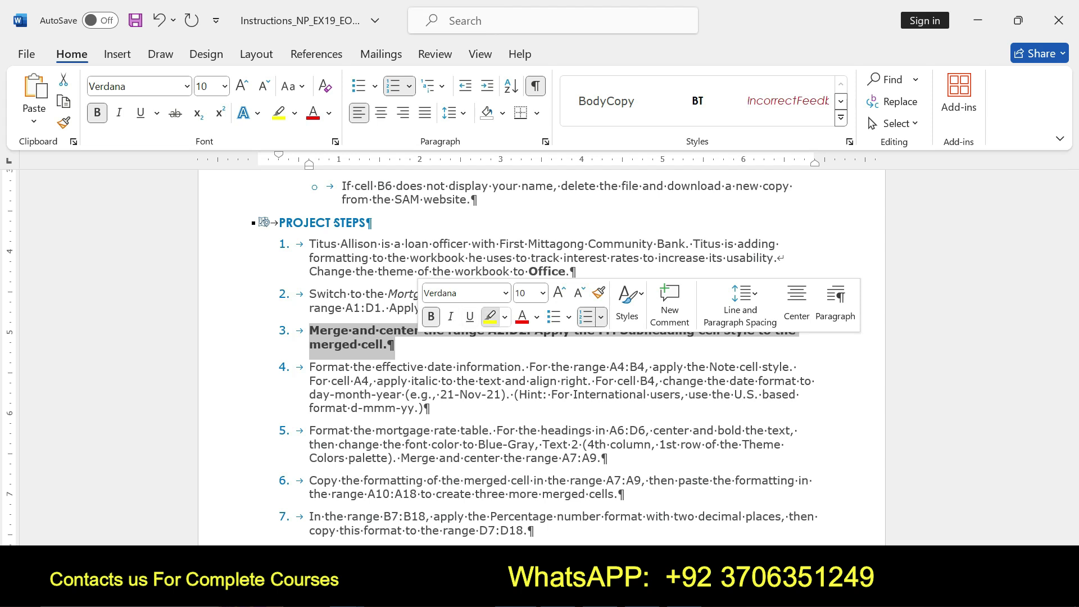
pyautogui.click(490, 316)
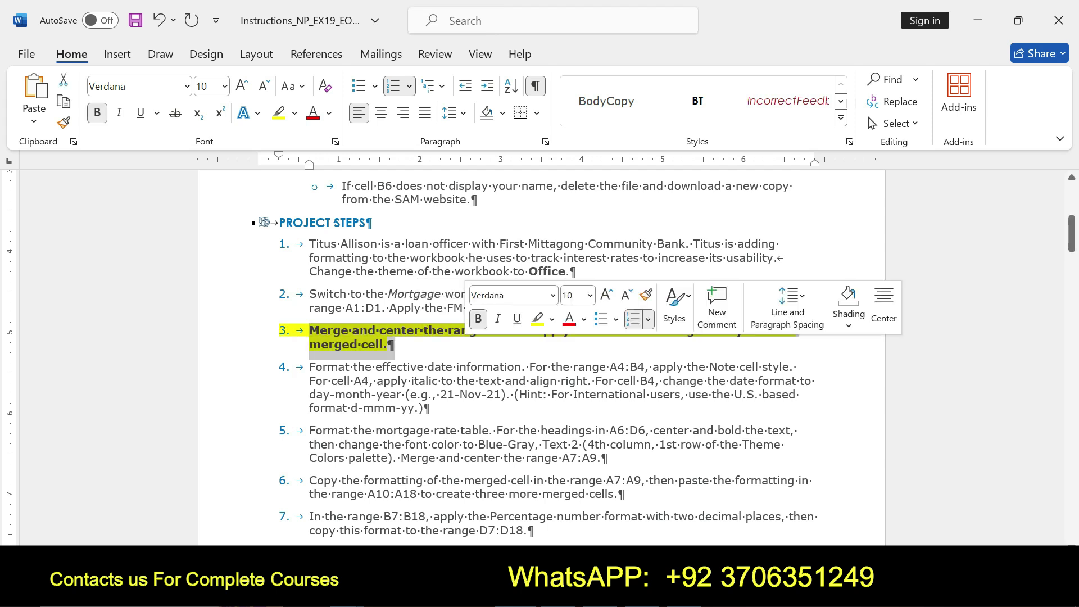
pyautogui.click(389, 344)
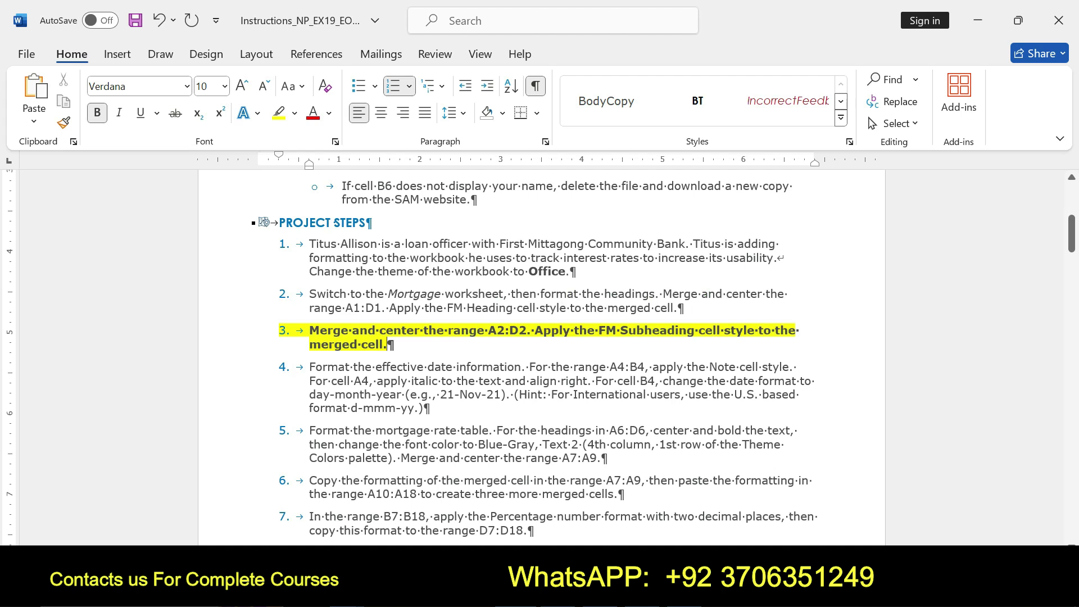
pyautogui.moveTo(488, 330); pyautogui.dragTo(526, 330)
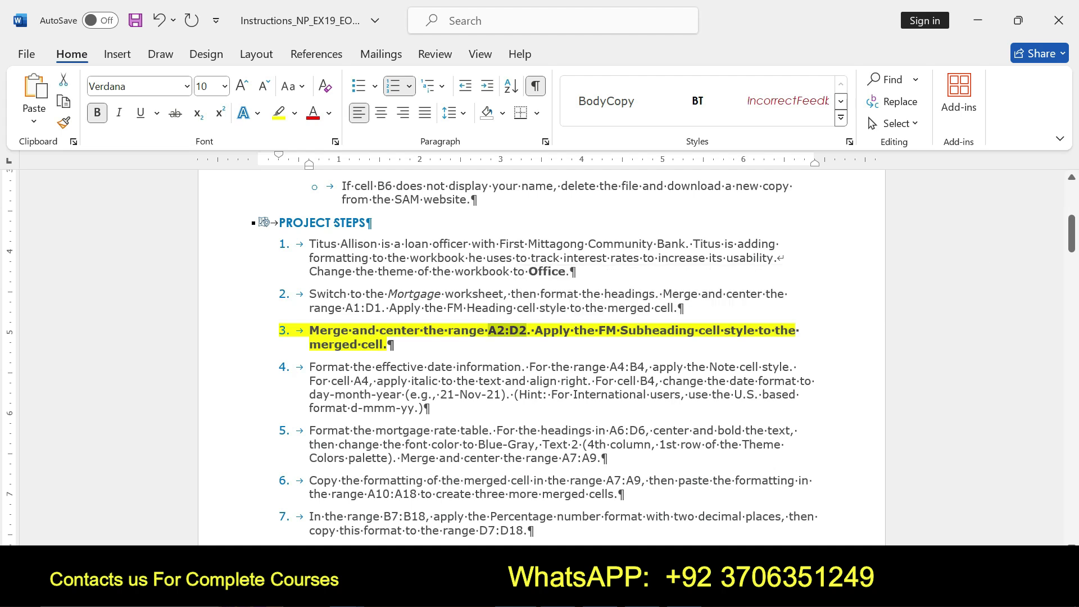
pyautogui.moveTo(1072, 233)
pyautogui.mouseDown()
pyautogui.moveTo(1072, 380)
pyautogui.moveTo(1072, 251)
pyautogui.mouseUp()
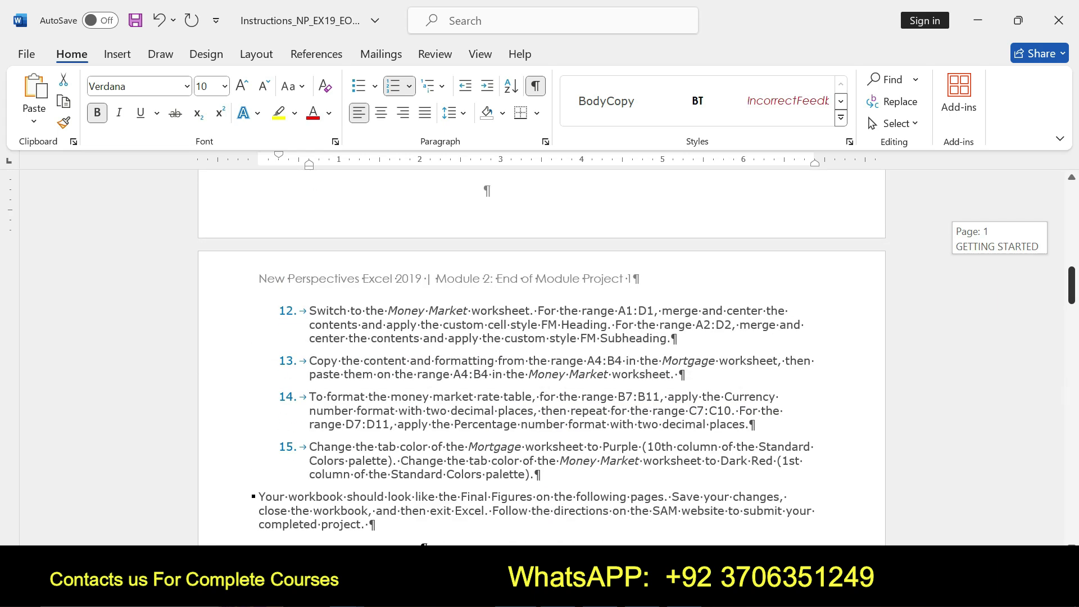
pyautogui.hotkey('alt', 'Tab')
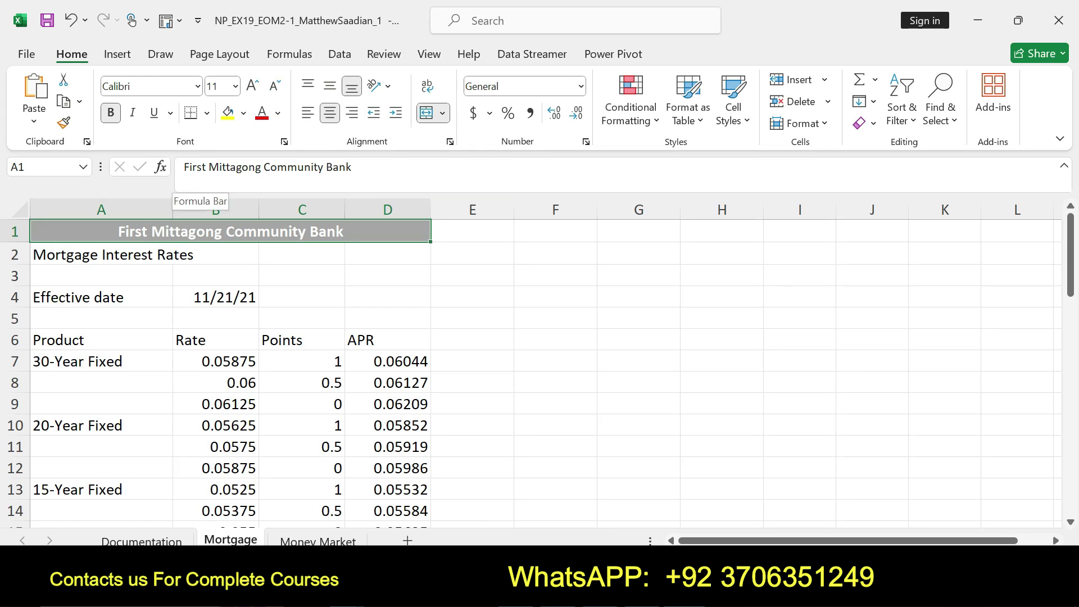
# - Merge and center Mortgage Interest Rates across A2:D2 and apply the FM Subheading style
pyautogui.moveTo(102, 254); pyautogui.dragTo(388, 255)
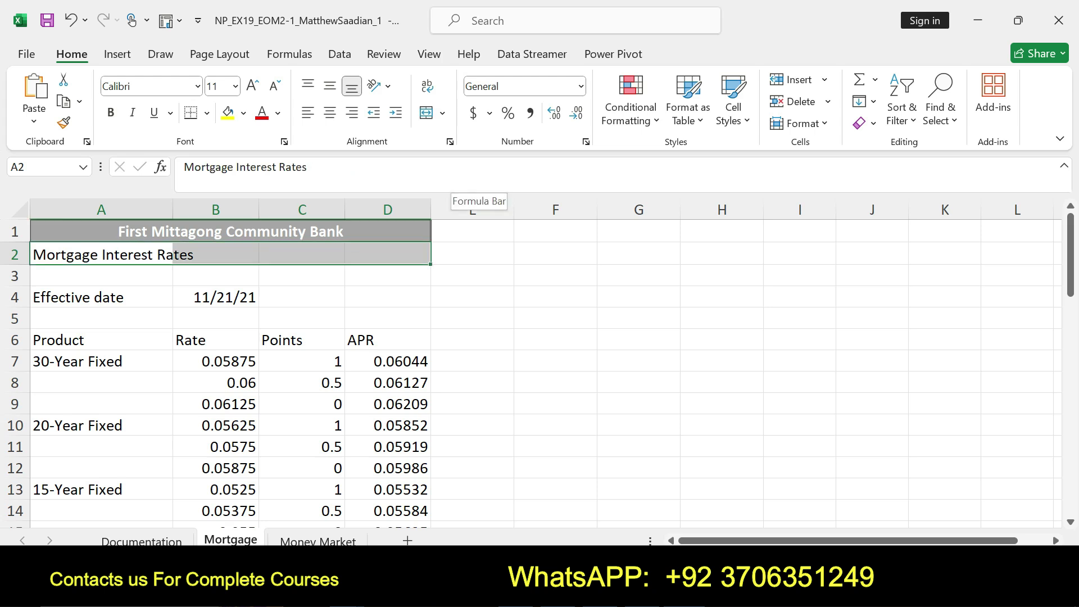
pyautogui.click(426, 112)
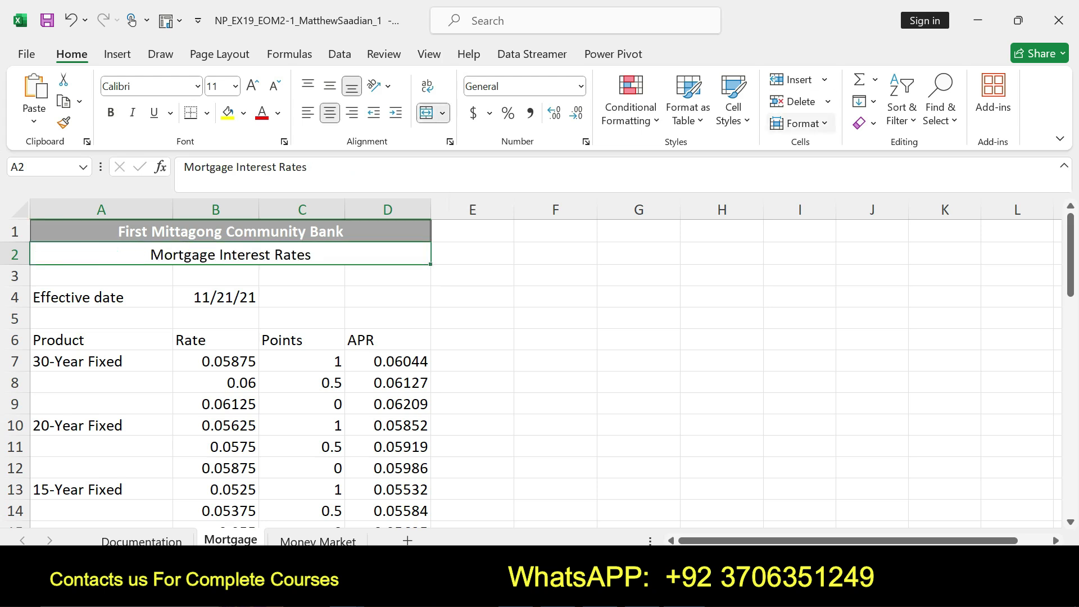
pyautogui.click(733, 99)
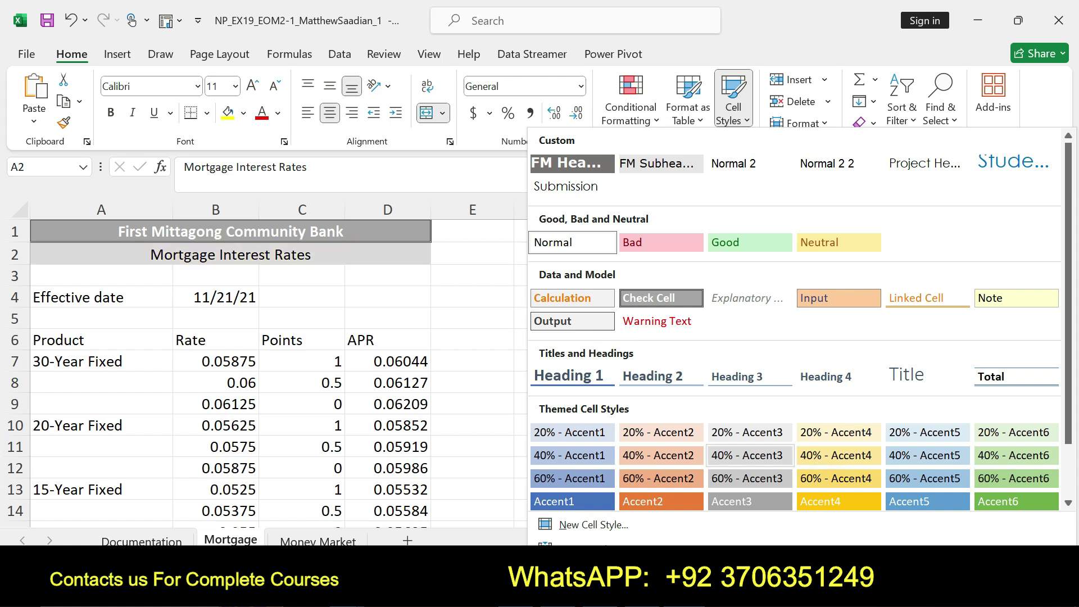
pyautogui.click(751, 455)
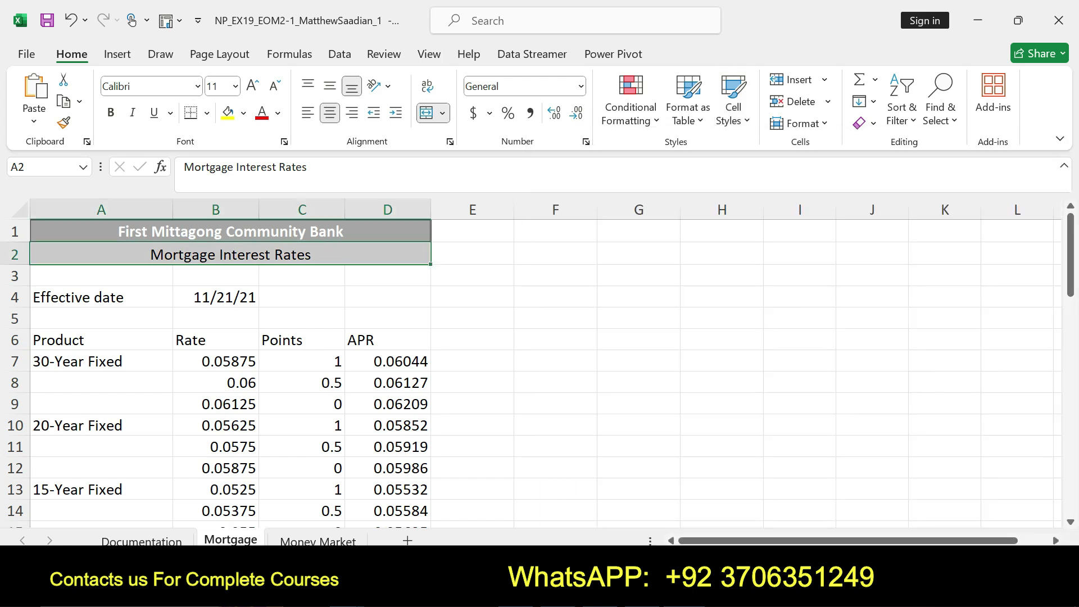
pyautogui.hotkey('alt', 'Tab')
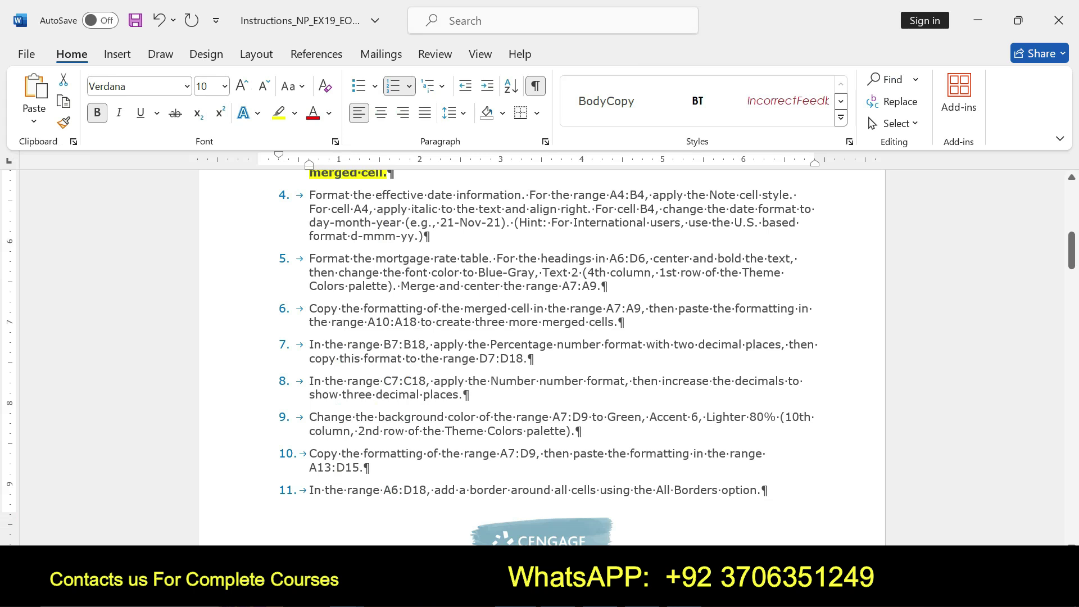
# - Undo step 3's yellow highlight, then select step 4's text and its A4:B4 reference
pyautogui.hotkey('ctrl', 'z')
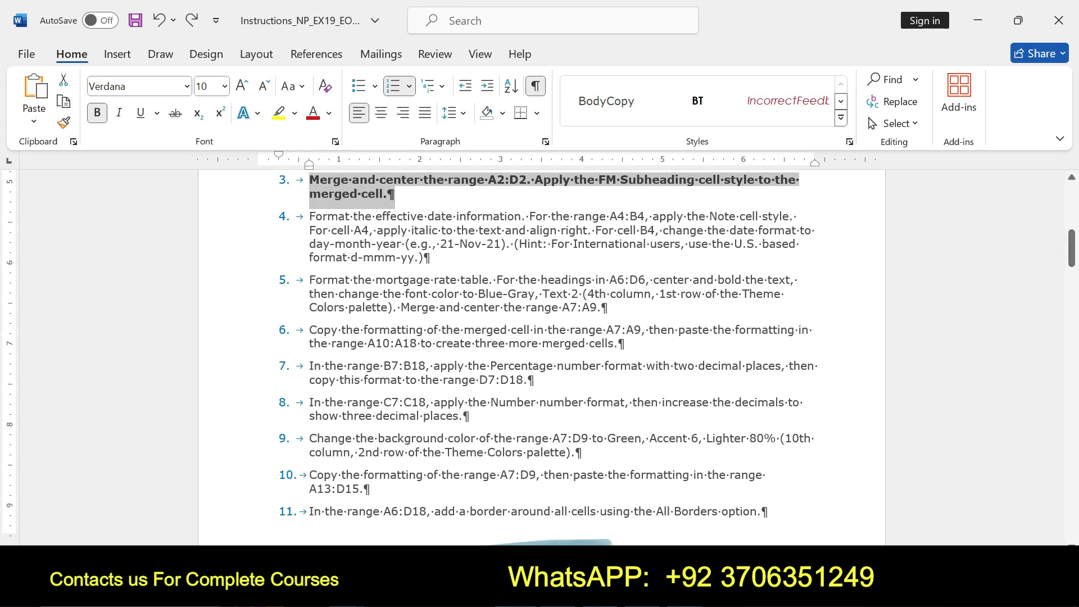
pyautogui.moveTo(309, 216); pyautogui.dragTo(595, 230)
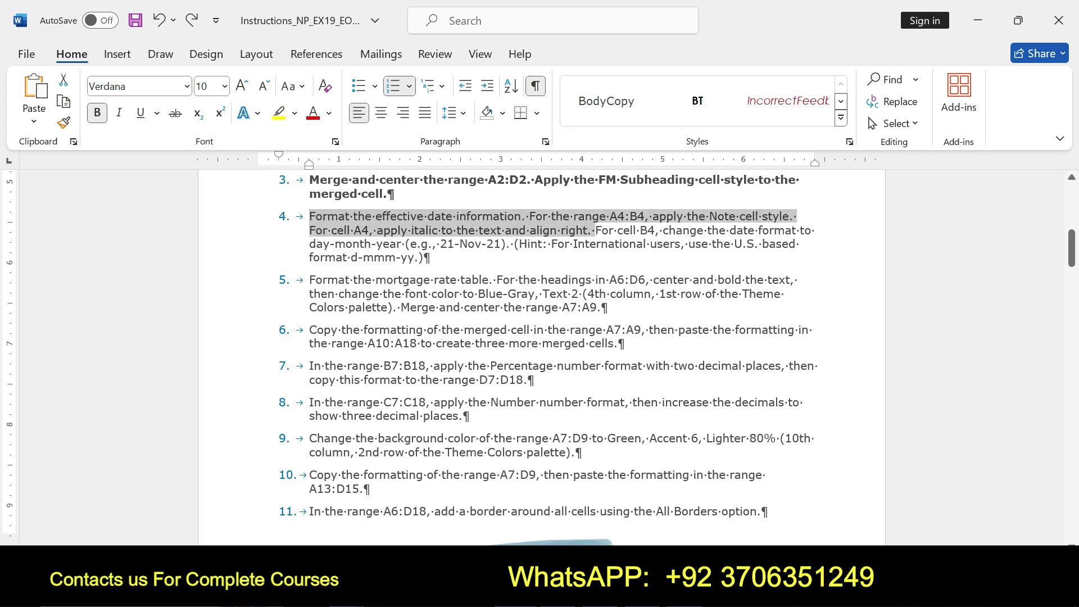
pyautogui.moveTo(594, 230); pyautogui.dragTo(799, 243)
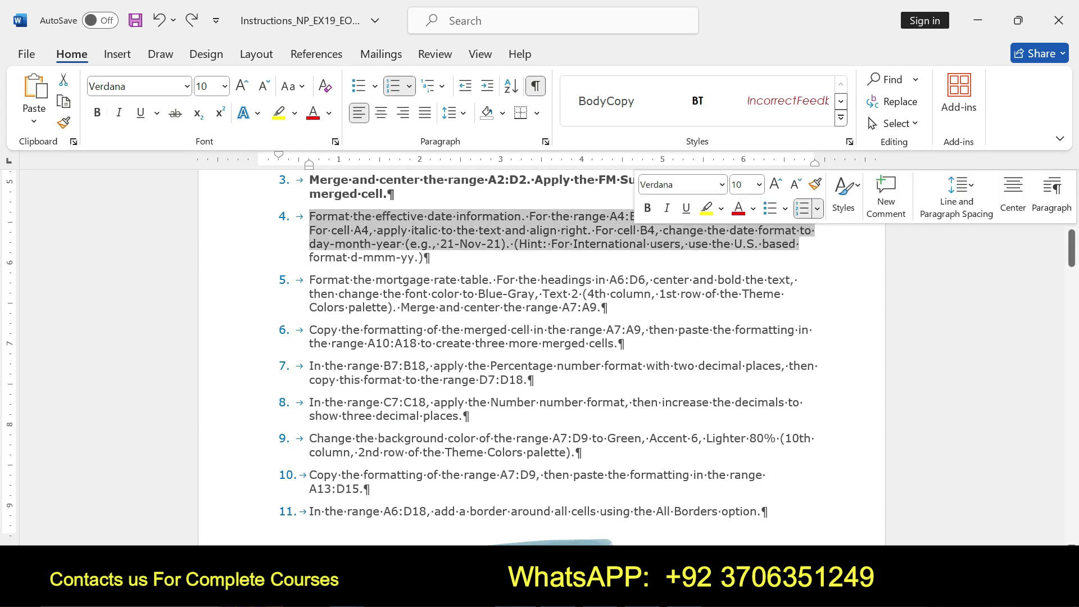
pyautogui.moveTo(610, 216); pyautogui.dragTo(645, 216)
pyautogui.hotkey('ctrl', 'c')
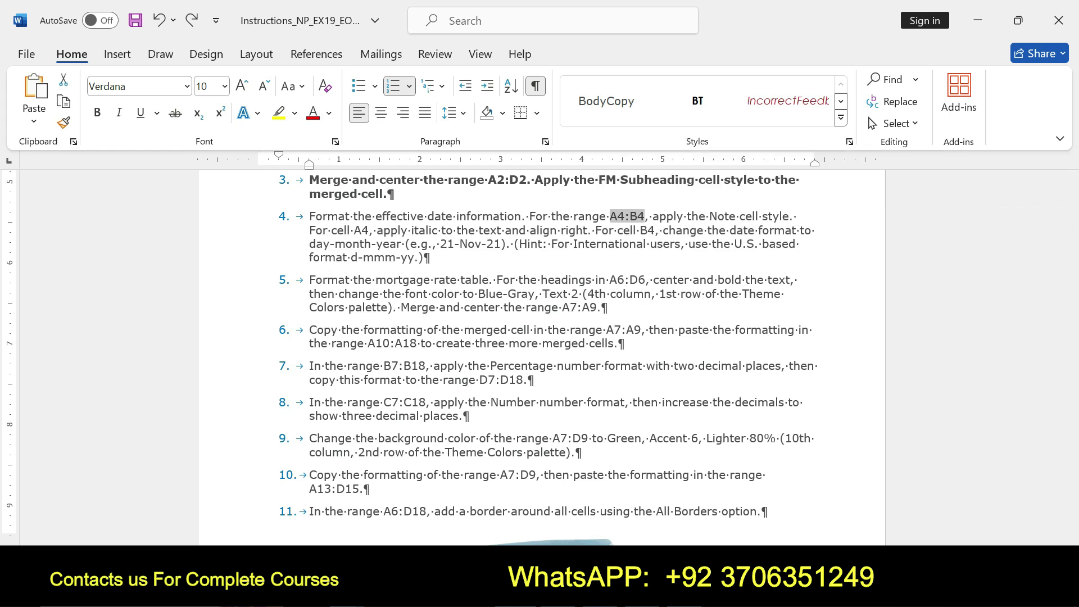
# - Select A4:B4 through the Name Box and apply the Note cell style to it
pyautogui.hotkey('alt', 'Tab')
pyautogui.click(34, 167)
pyautogui.hotkey('ctrl', 'v')
pyautogui.press('Return')
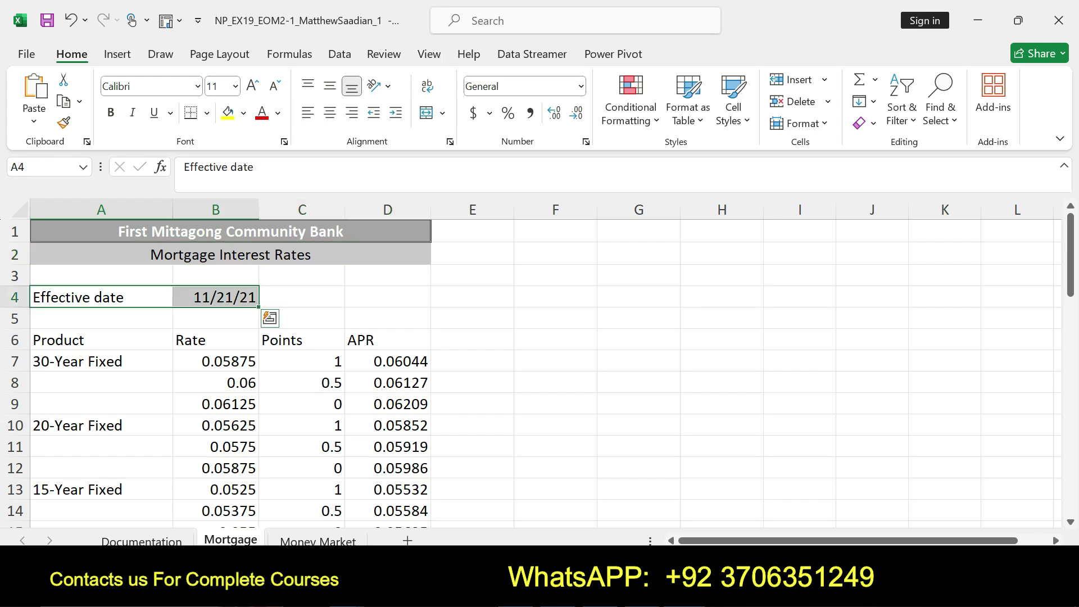
pyautogui.click(733, 99)
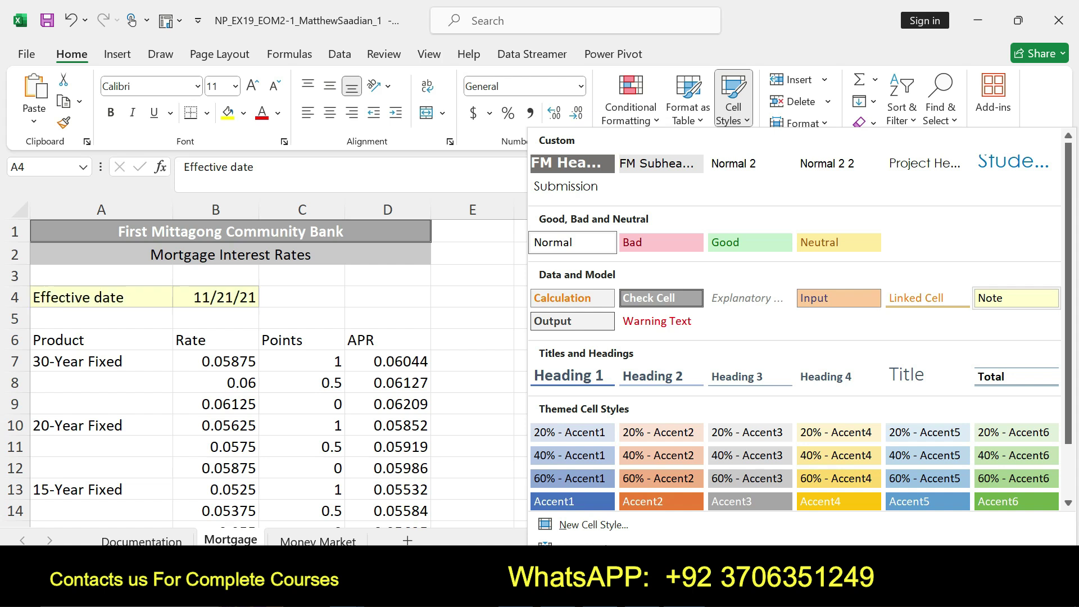
pyautogui.click(1016, 298)
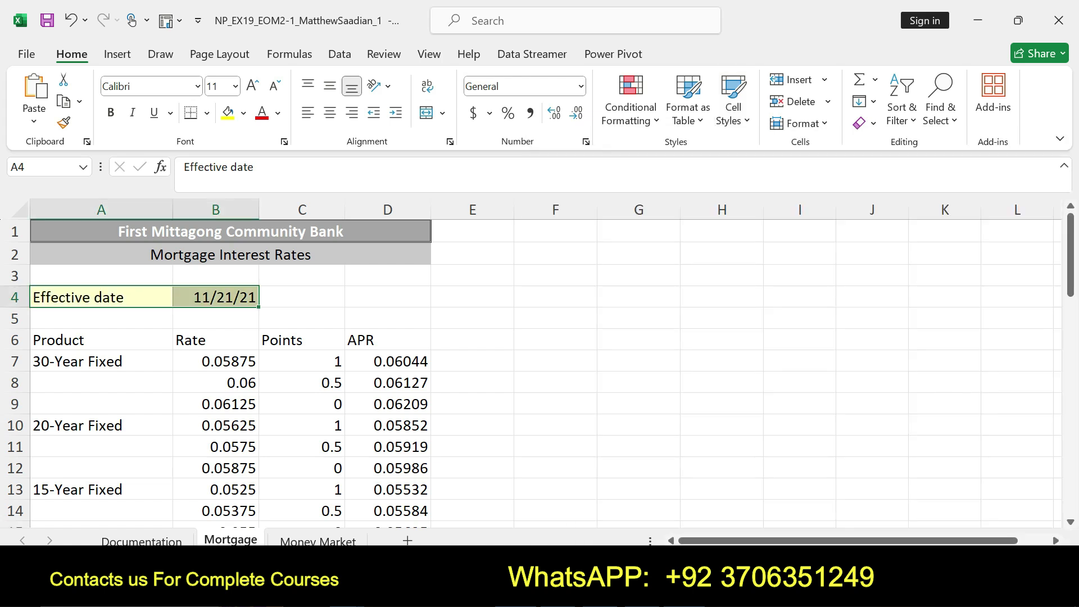
pyautogui.hotkey('alt', 'Tab')
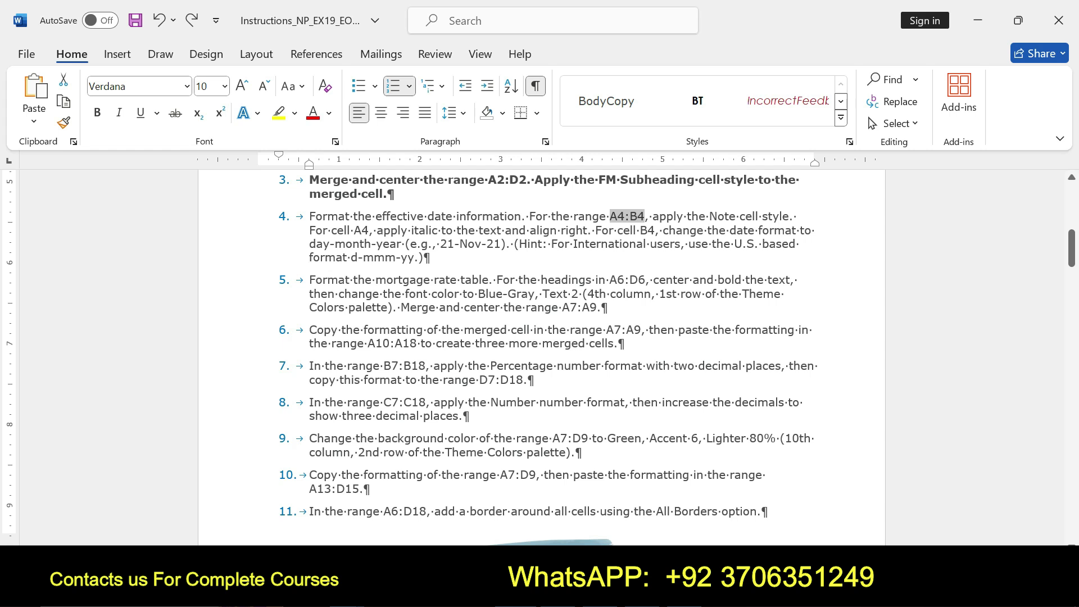
# - Make the B4 effective date italic and right-aligned, highlighting step 4 in Word meanwhile
pyautogui.moveTo(377, 230); pyautogui.dragTo(655, 230)
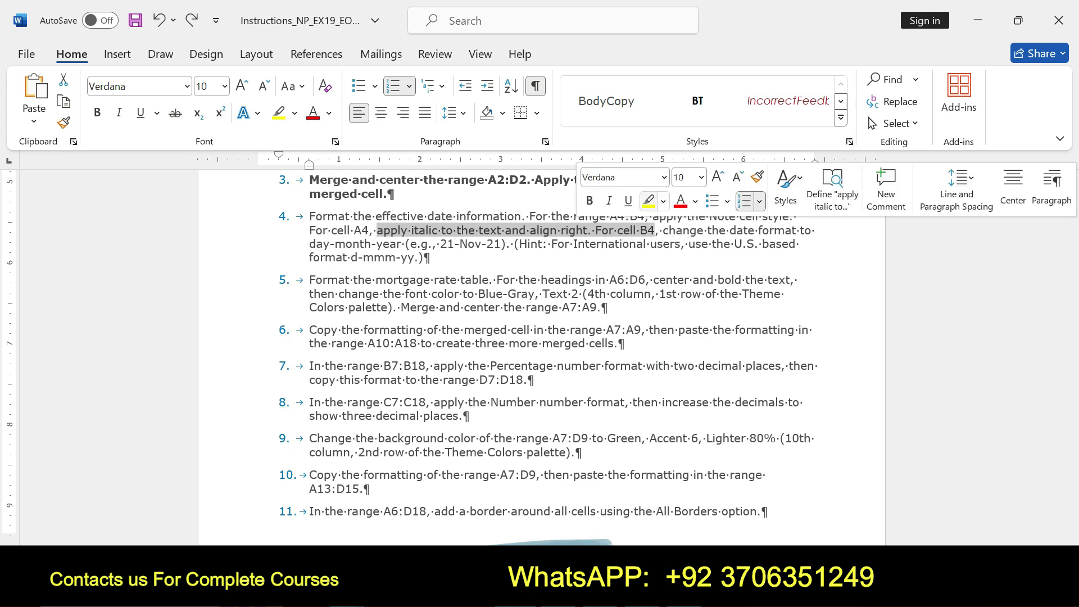
pyautogui.click(649, 201)
pyautogui.hotkey('alt', 'Tab')
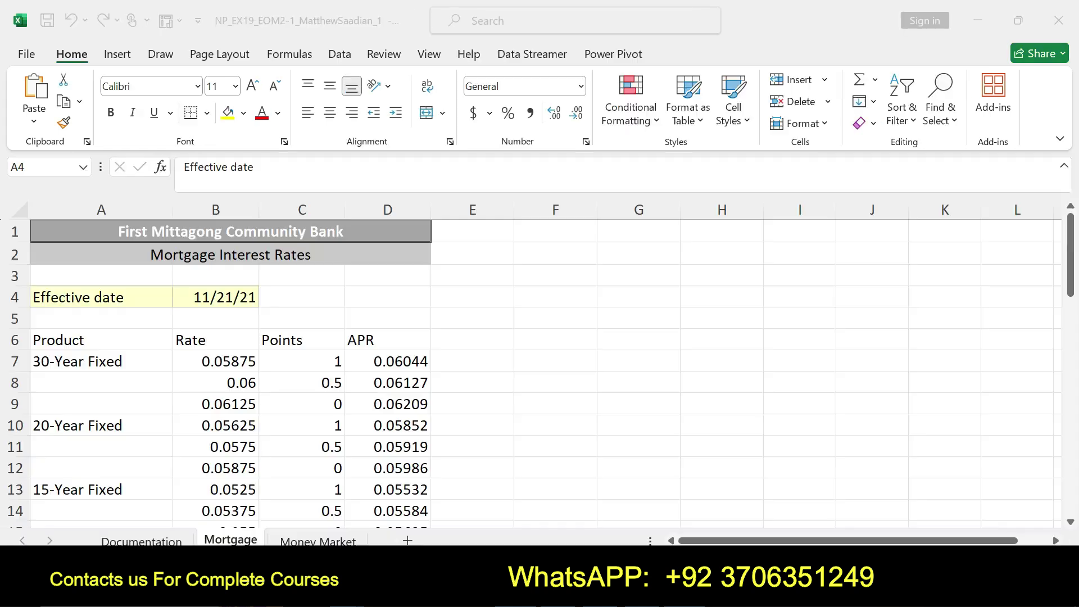
pyautogui.click(215, 297)
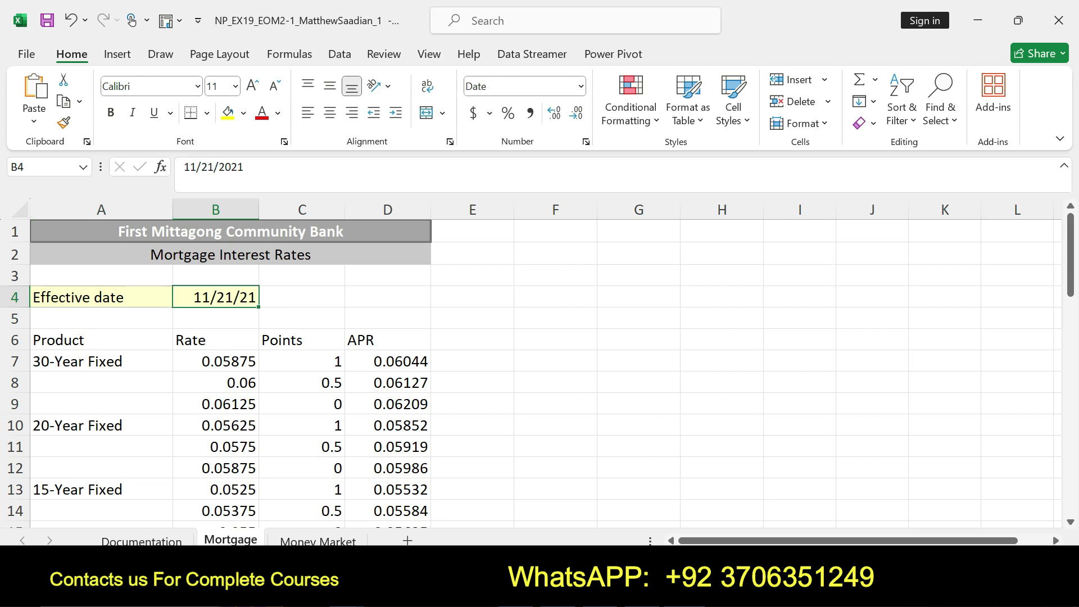
pyautogui.click(132, 112)
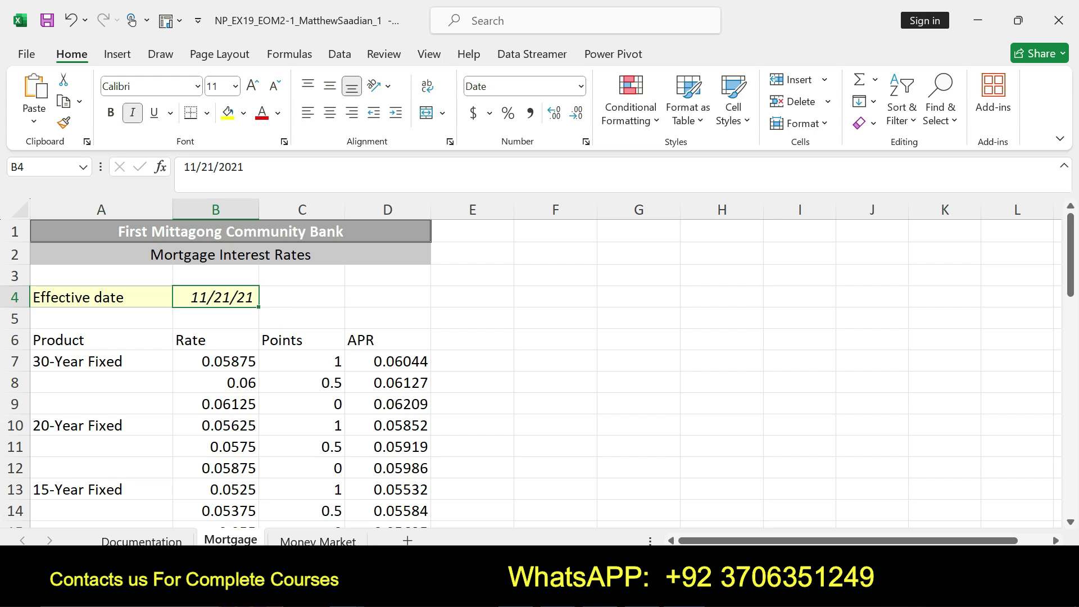
pyautogui.click(352, 113)
pyautogui.hotkey('alt', 'Tab')
pyautogui.hotkey('ctrl', 'z')
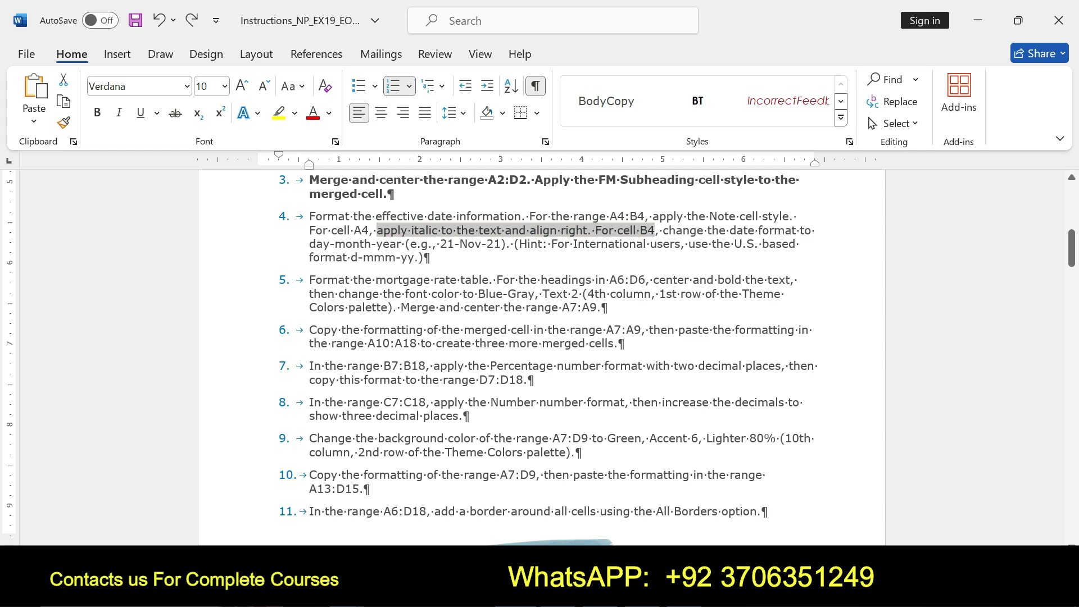
# - Highlight step 5 in yellow and select its A6:D6 range reference
pyautogui.moveTo(309, 279)
pyautogui.mouseDown()
pyautogui.moveTo(376, 279)
pyautogui.moveTo(503, 308)
pyautogui.moveTo(607, 307)
pyautogui.mouseUp()
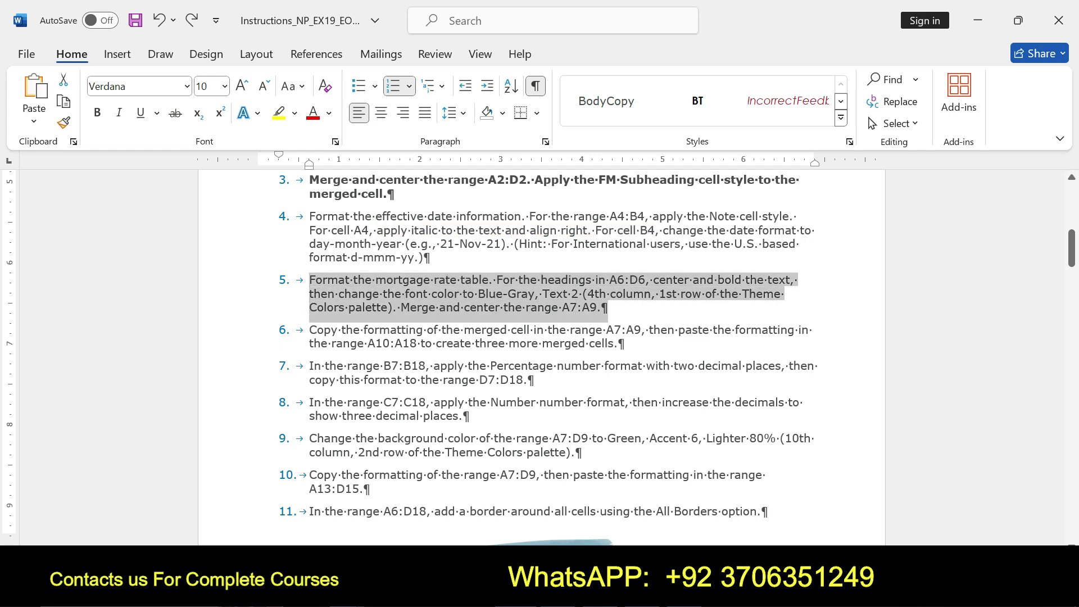
pyautogui.click(673, 277)
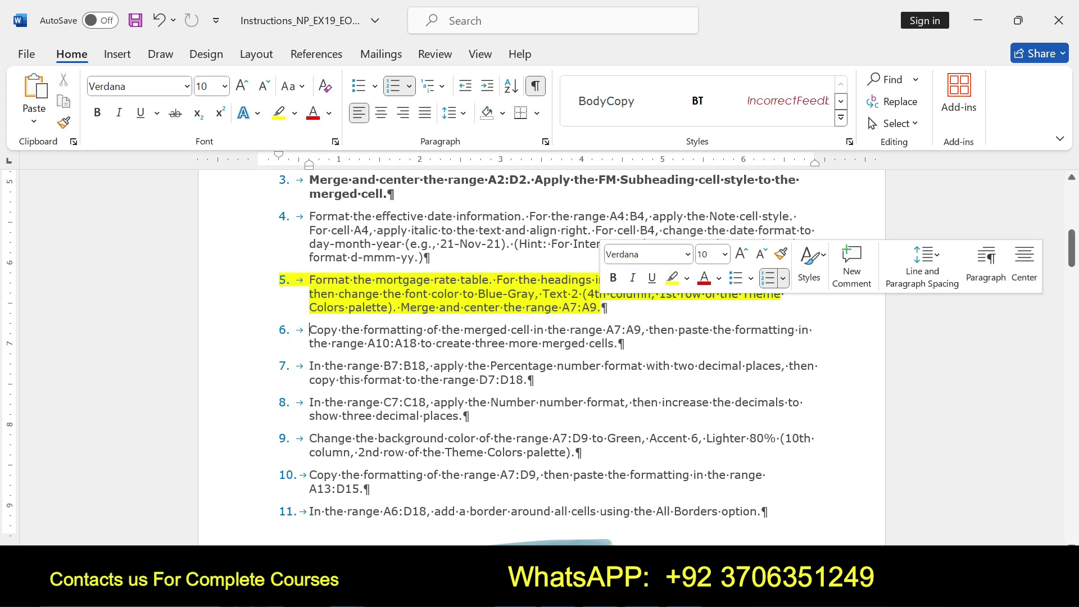
pyautogui.moveTo(309, 280); pyautogui.dragTo(643, 293)
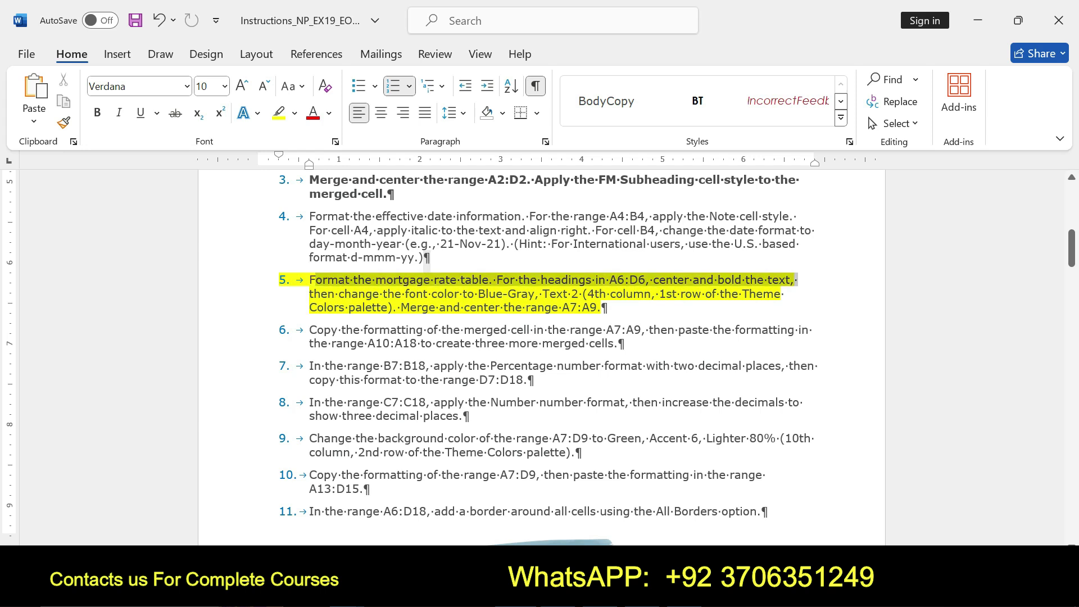
pyautogui.moveTo(643, 294); pyautogui.dragTo(796, 279)
pyautogui.moveTo(610, 279); pyautogui.dragTo(646, 279)
pyautogui.hotkey('ctrl', 'c')
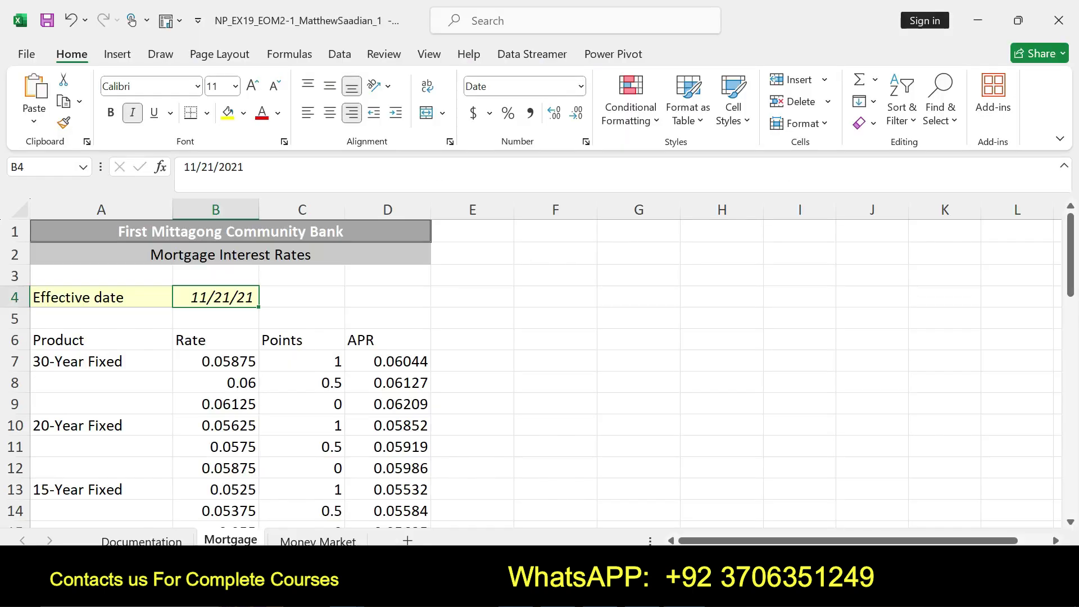
# - Select headings A6:D6 via the Name Box and make them centred and bold
pyautogui.click(49, 167)
pyautogui.hotkey('ctrl', 'v')
pyautogui.press('Return')
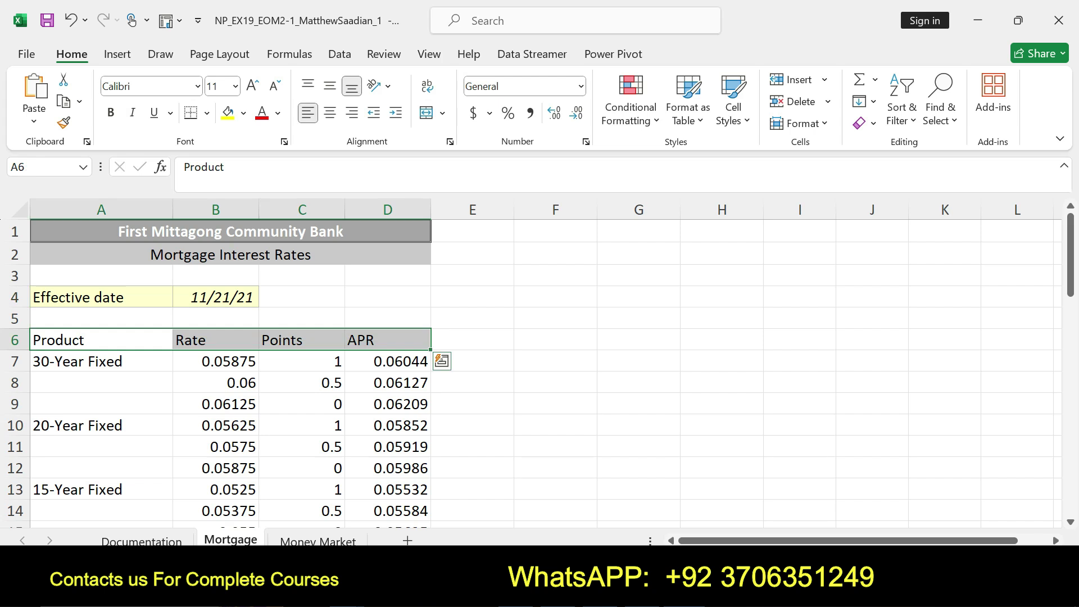
pyautogui.hotkey('alt', 'Tab')
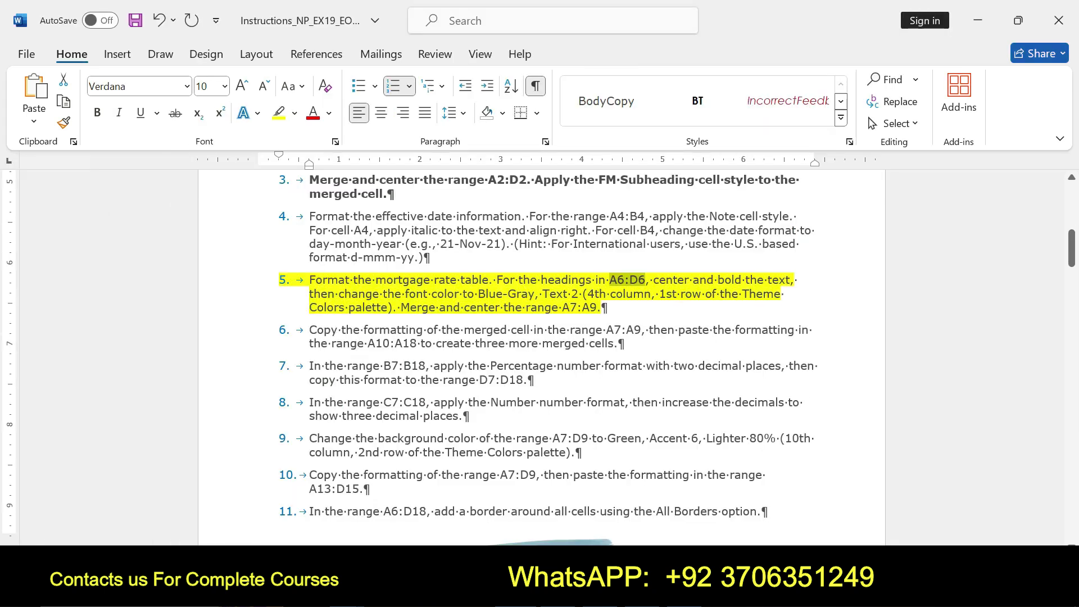
pyautogui.moveTo(310, 280)
pyautogui.mouseDown()
pyautogui.moveTo(596, 279)
pyautogui.moveTo(659, 294)
pyautogui.moveTo(693, 280)
pyautogui.moveTo(799, 280)
pyautogui.mouseUp()
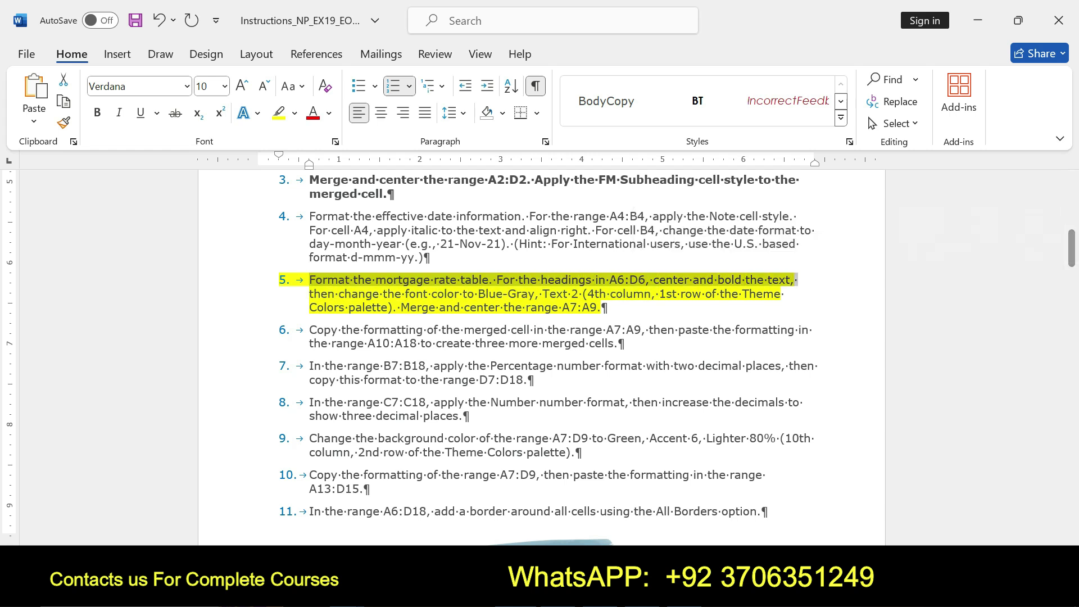
pyautogui.hotkey('alt', 'Tab')
pyautogui.click(330, 113)
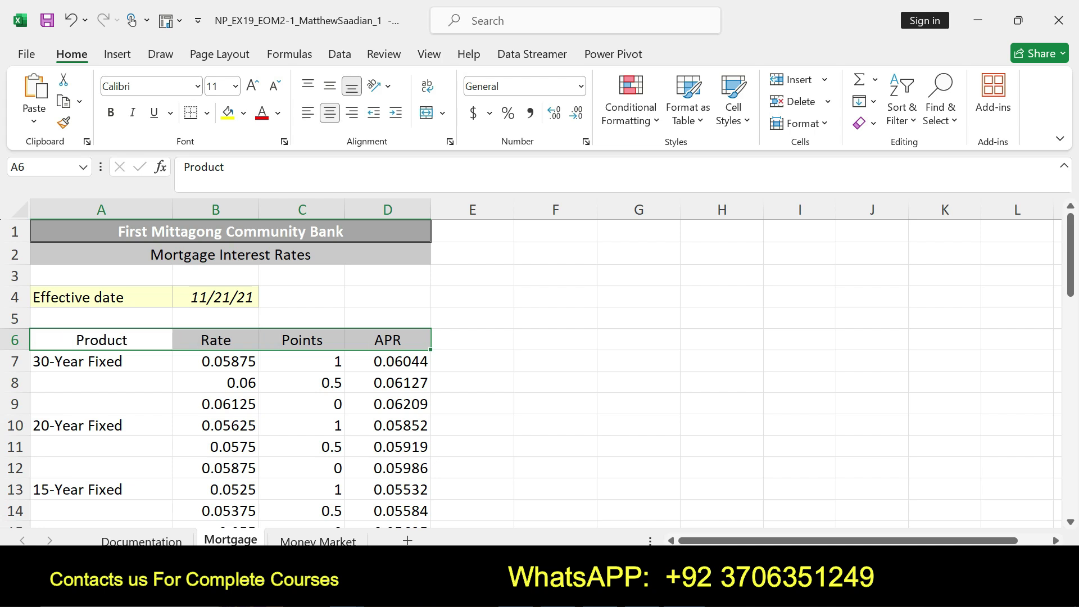
pyautogui.click(111, 113)
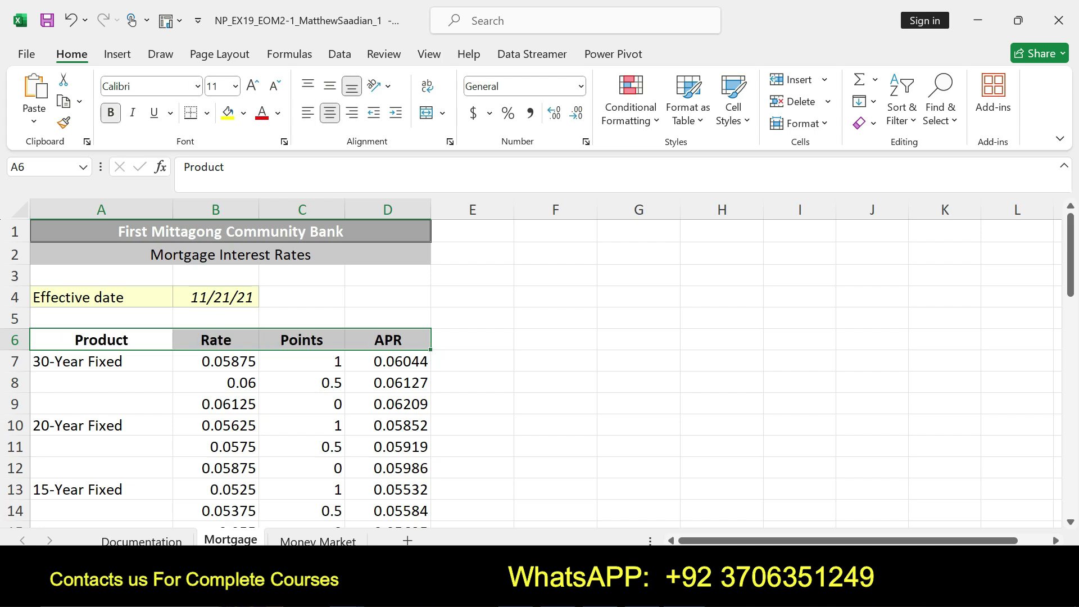
pyautogui.hotkey('alt', 'Tab')
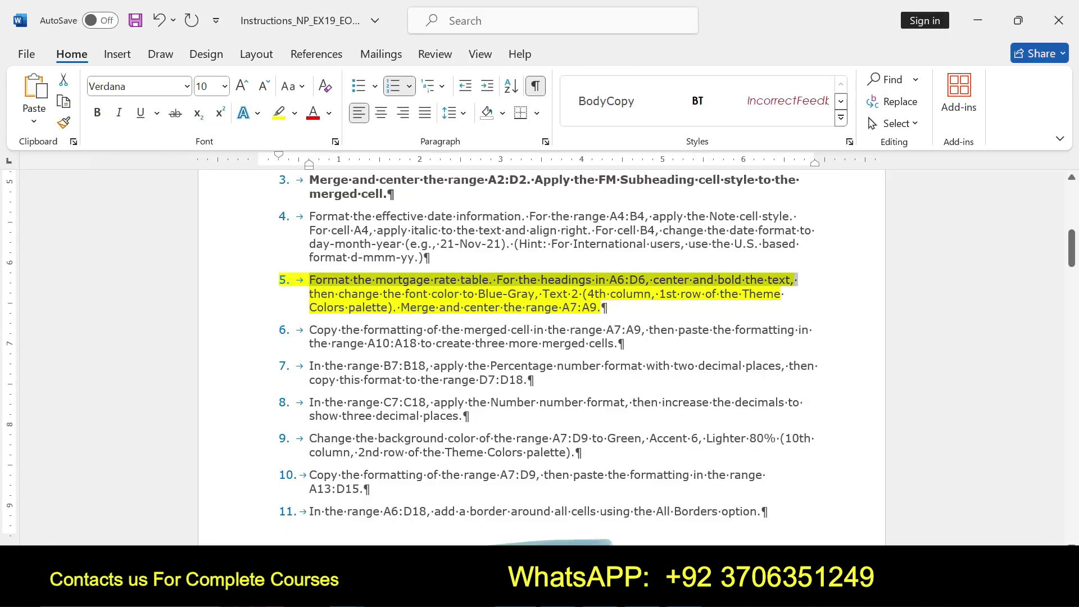
pyautogui.hotkey('ctrl', 'z')
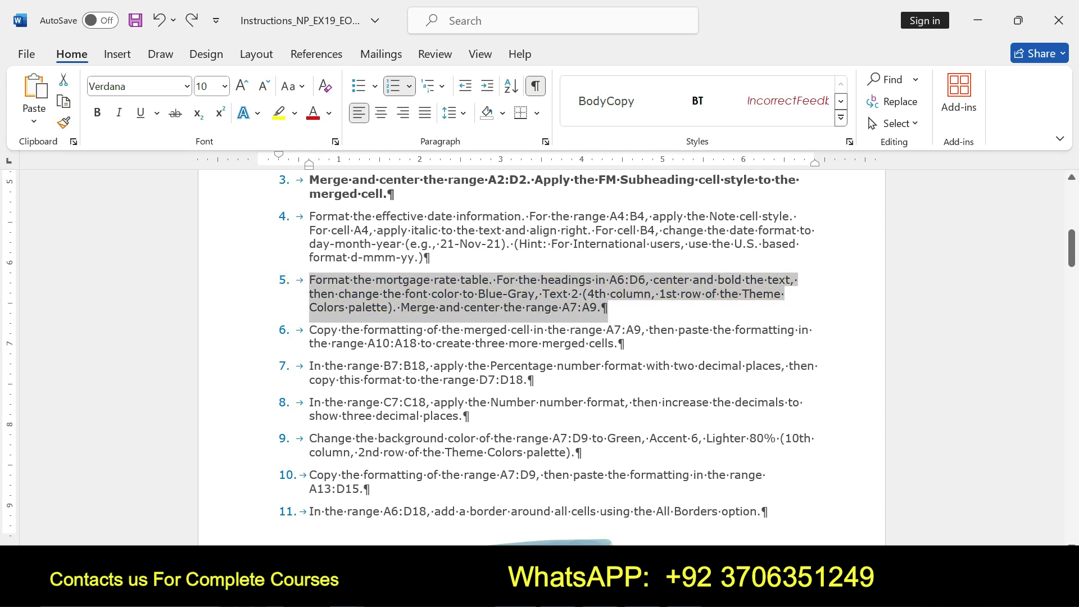
# - Highlight step 5's font-colour phrase, then colour headings A6:D6 Blue-Gray, Text 2
pyautogui.click(310, 293)
pyautogui.moveTo(339, 293); pyautogui.dragTo(582, 294)
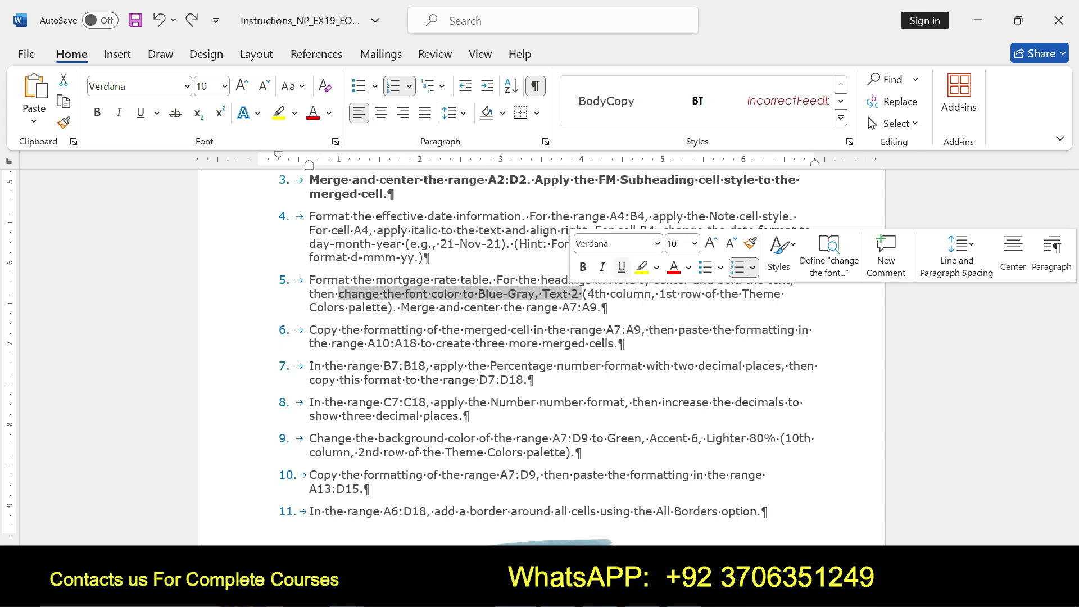
pyautogui.click(642, 267)
pyautogui.moveTo(339, 294); pyautogui.dragTo(582, 293)
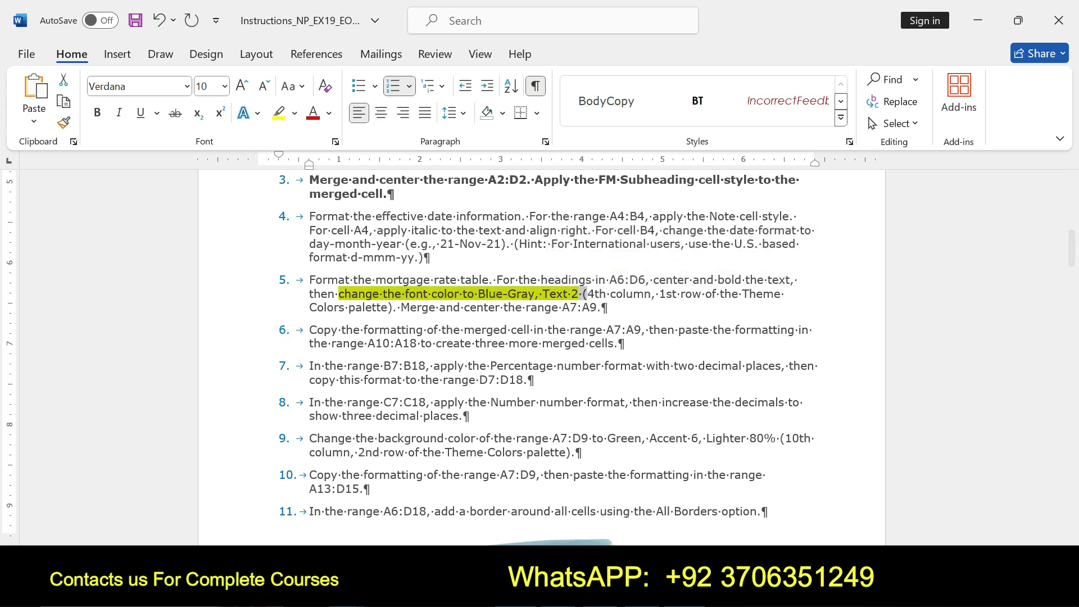
pyautogui.hotkey('alt', 'Tab')
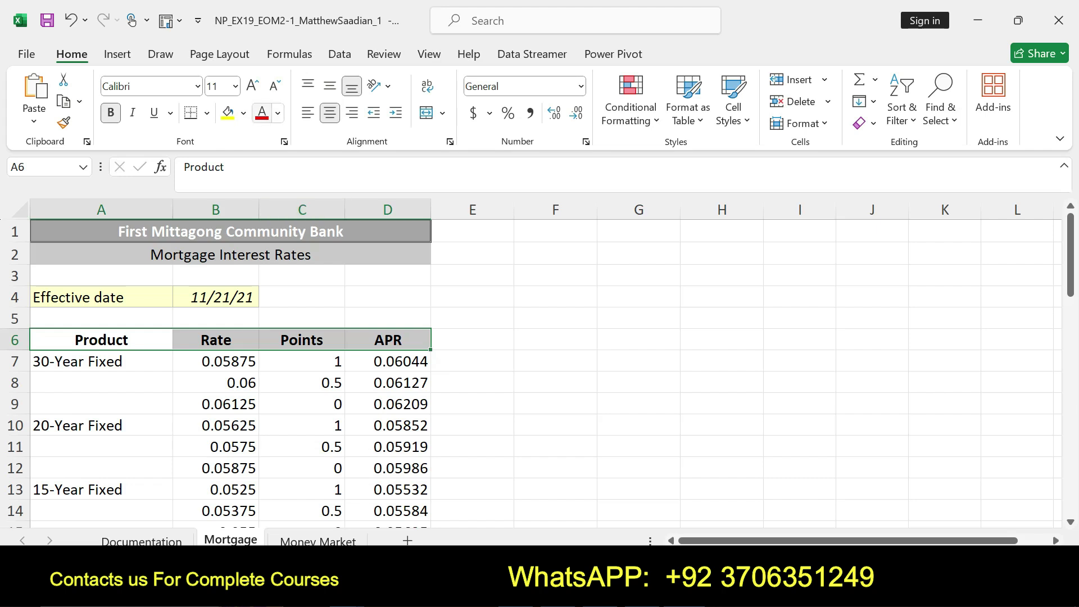
pyautogui.click(278, 113)
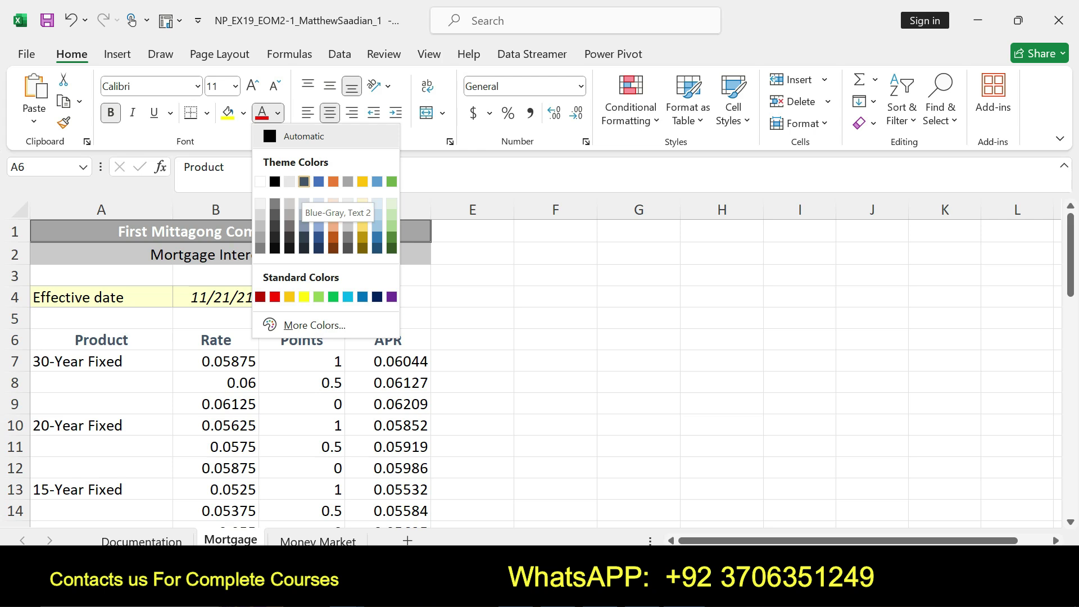
pyautogui.click(304, 182)
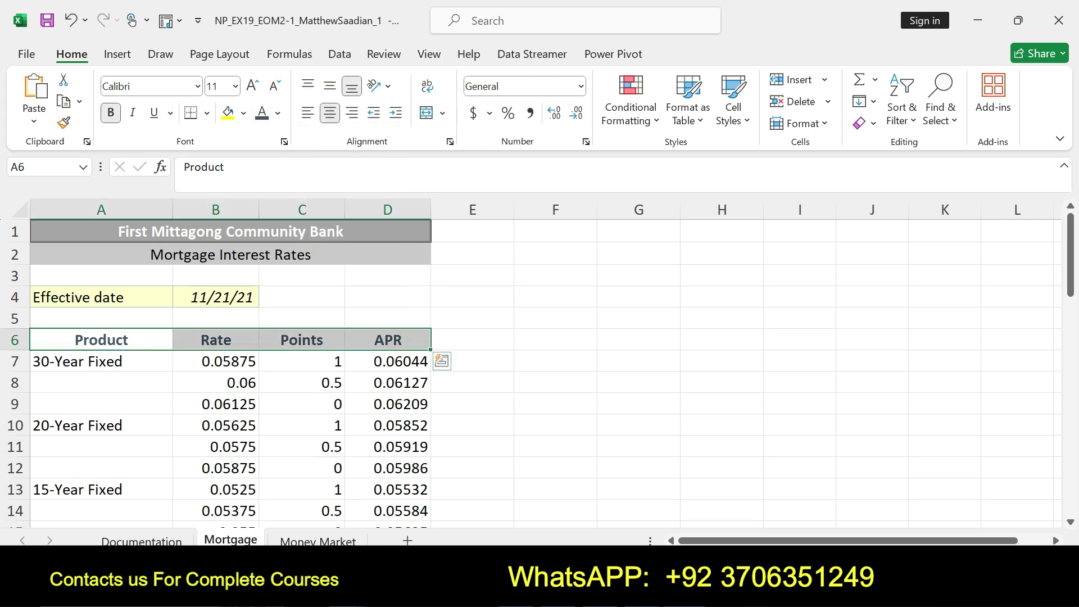
pyautogui.hotkey('alt', 'Tab')
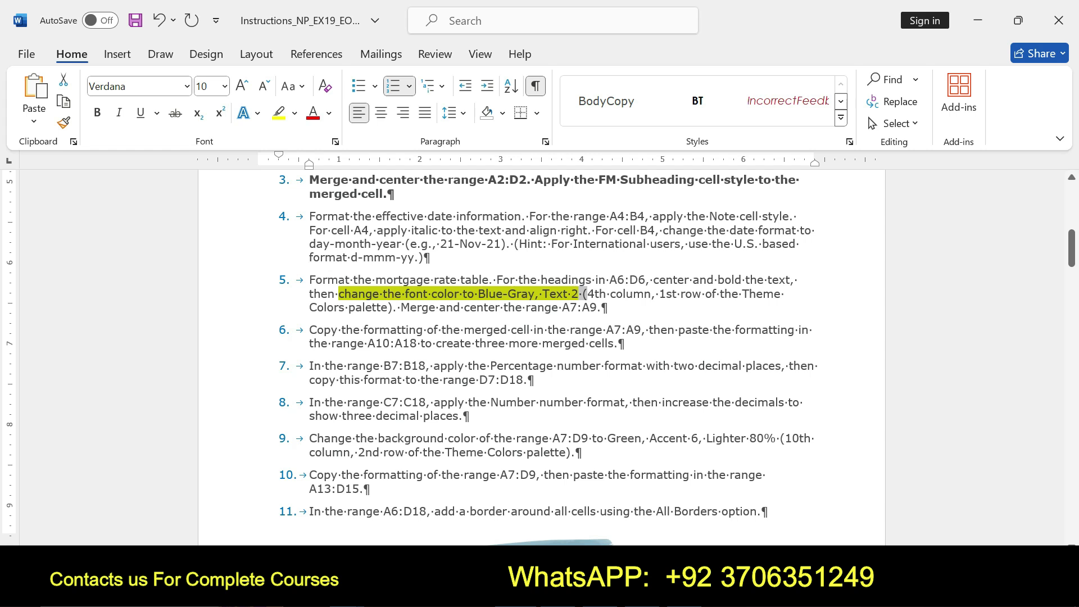
# - Select A7:A9 by pasting its address into the Name Box, then Merge & Center it
pyautogui.moveTo(402, 308); pyautogui.dragTo(597, 308)
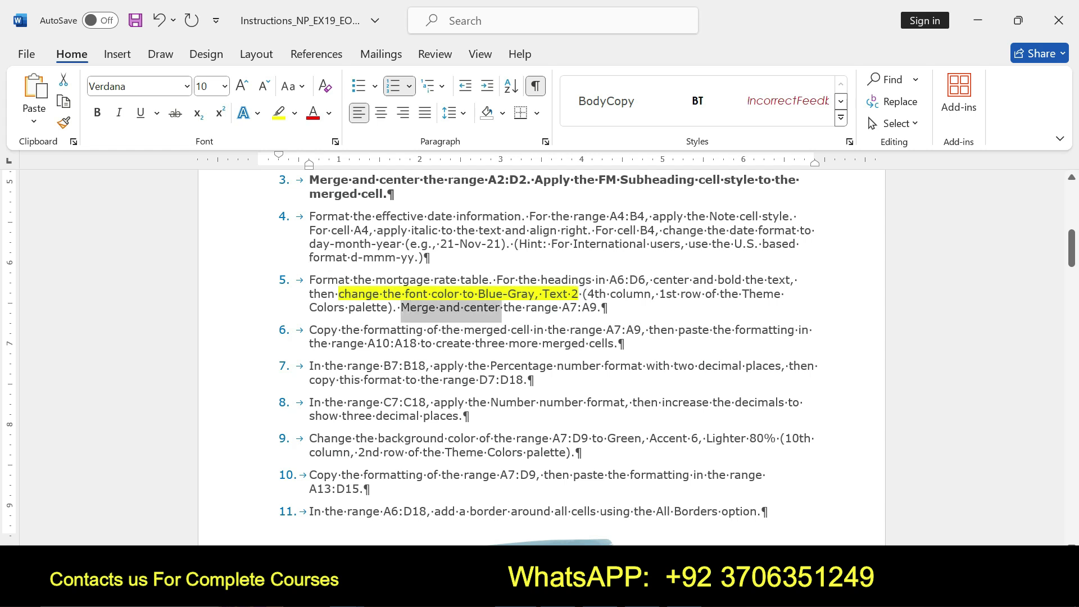
pyautogui.click(623, 285)
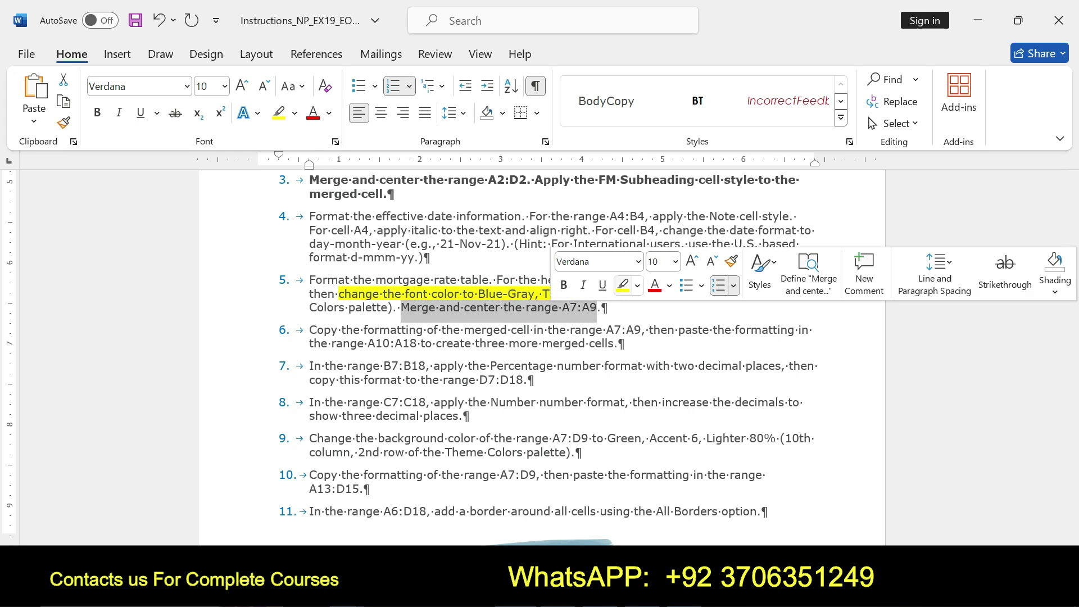
pyautogui.moveTo(597, 308); pyautogui.dragTo(562, 307)
pyautogui.hotkey('ctrl', 'c')
pyautogui.hotkey('alt', 'Tab')
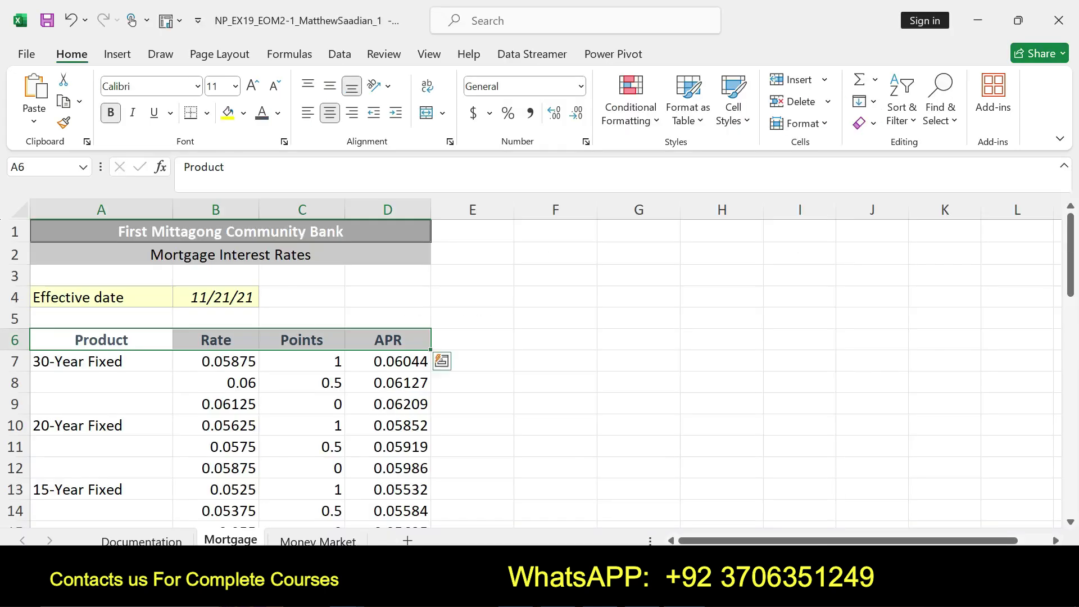
pyautogui.press('BackSpace')
pyautogui.hotkey('ctrl', 'v')
pyautogui.press('Return')
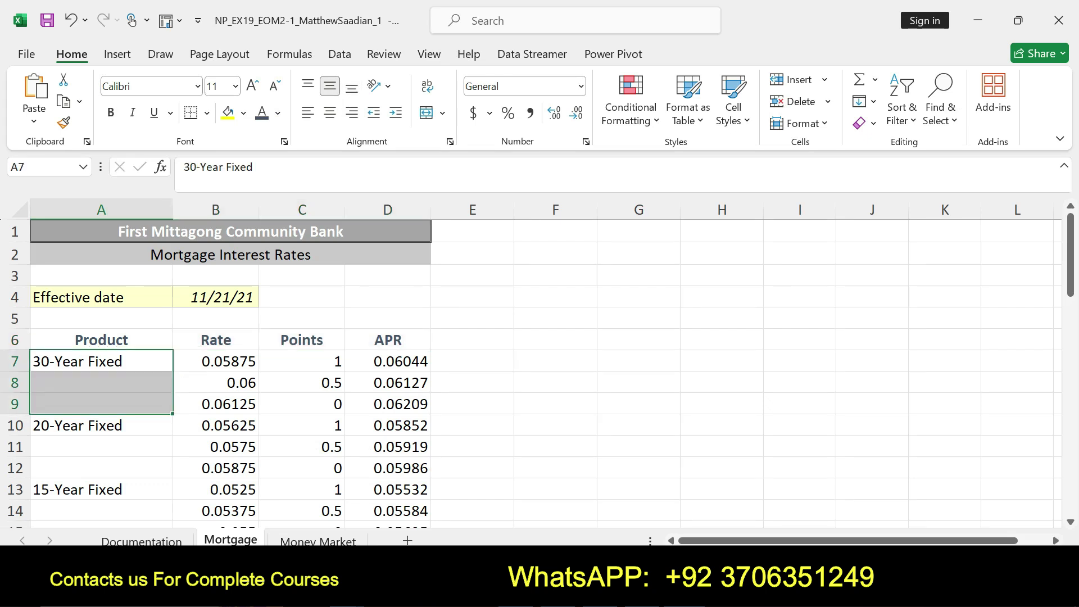
pyautogui.click(427, 113)
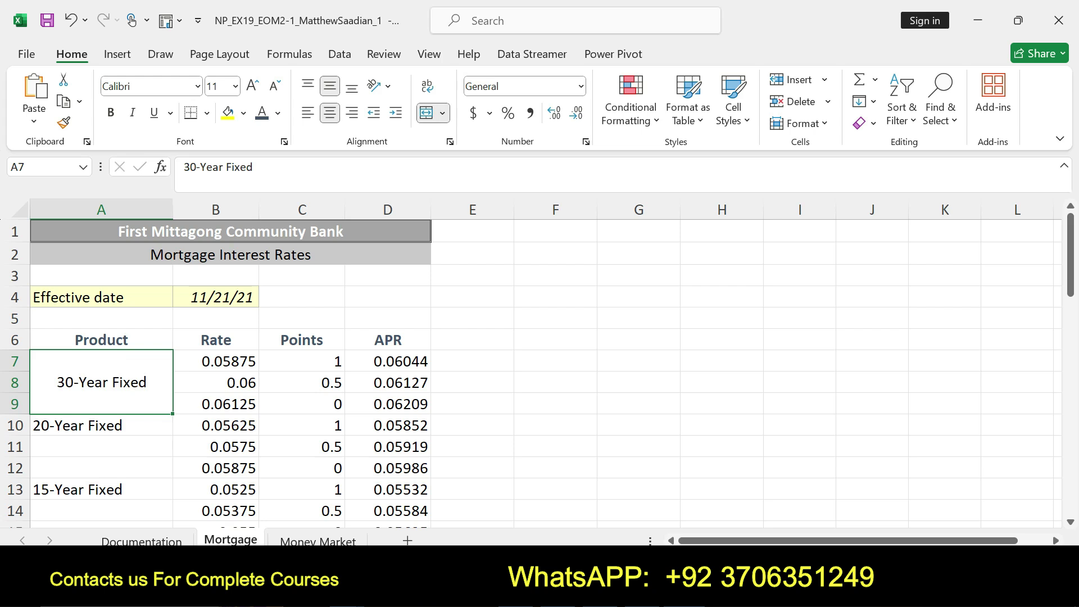
pyautogui.hotkey('alt', 'Tab')
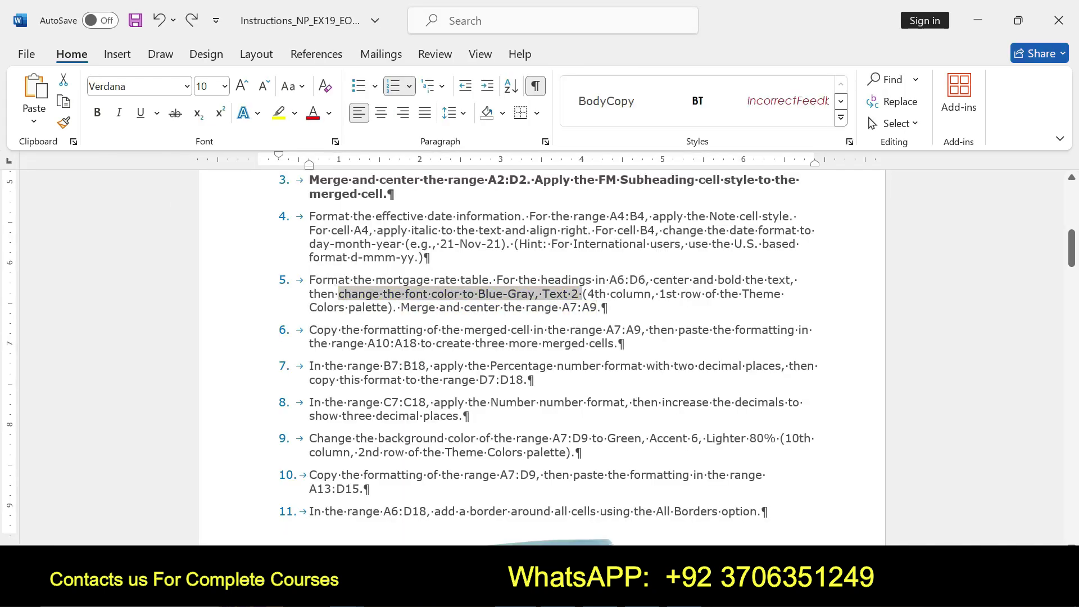
# - Highlight the step 6 instruction in yellow in the Word document
pyautogui.moveTo(310, 330); pyautogui.dragTo(614, 343)
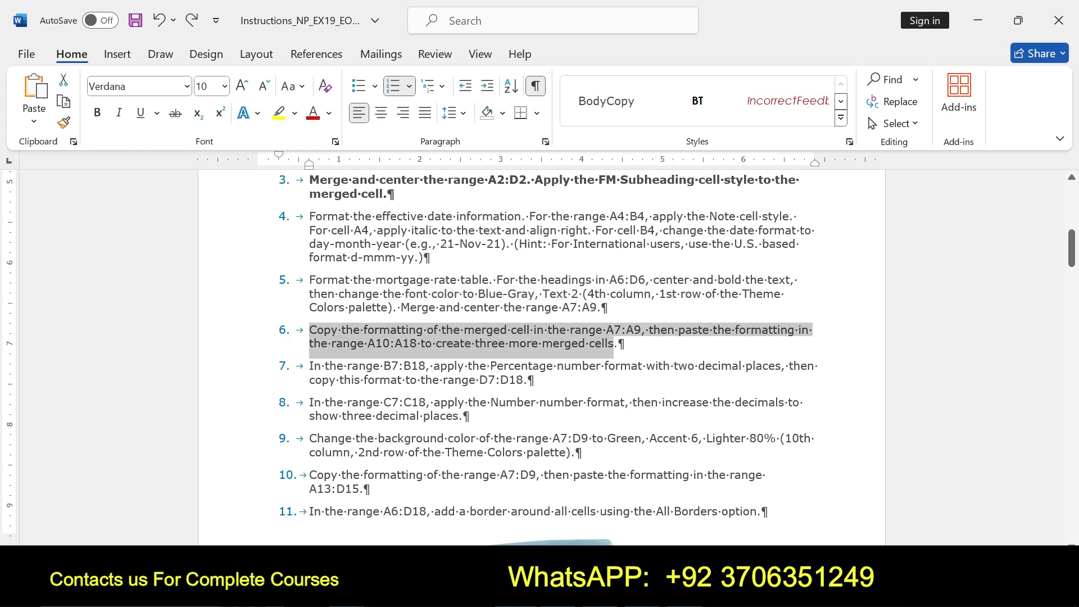
pyautogui.click(678, 313)
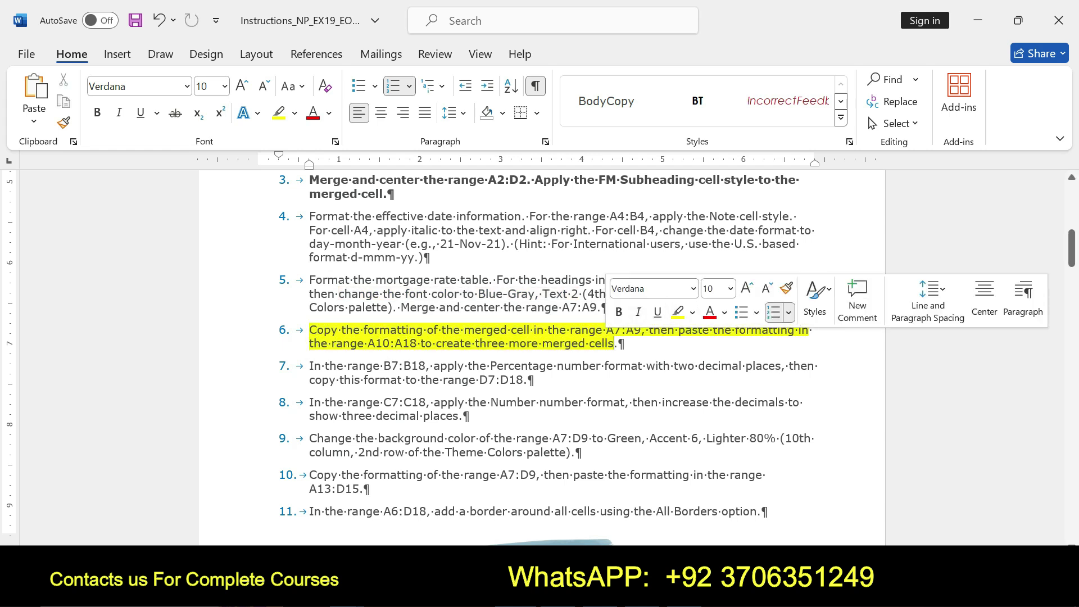
pyautogui.moveTo(309, 330)
pyautogui.mouseDown()
pyautogui.moveTo(589, 343)
pyautogui.moveTo(624, 343)
pyautogui.moveTo(623, 330)
pyautogui.moveTo(641, 330)
pyautogui.mouseUp()
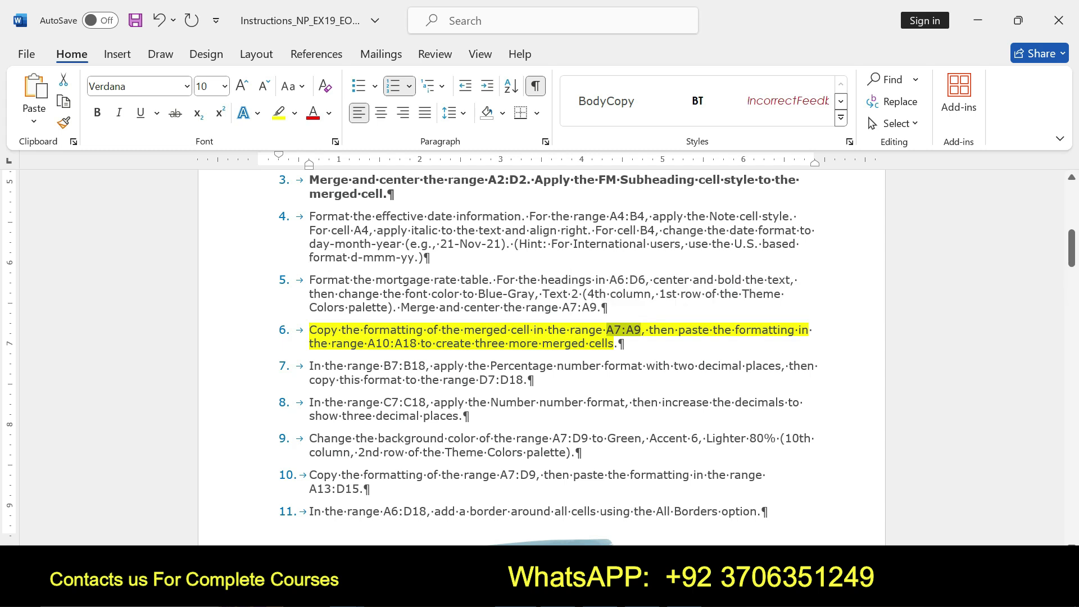
# - Copy the merged A7:A9 cell into A10:A18 and clear the copy marquee
pyautogui.hotkey('alt', 'Tab')
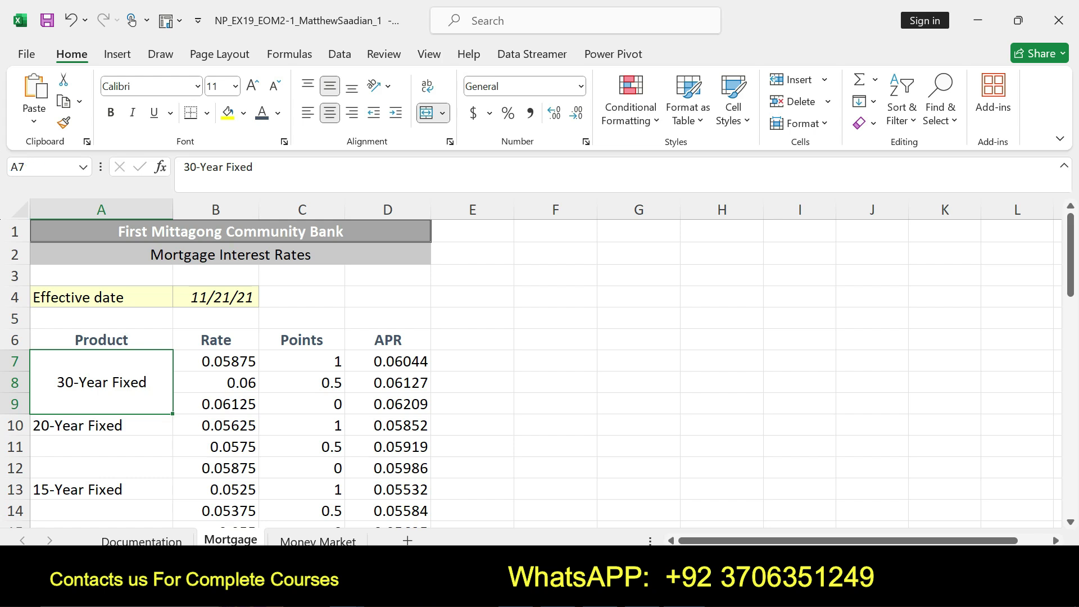
pyautogui.hotkey('ctrl', 'c')
pyautogui.hotkey('alt', 'Tab')
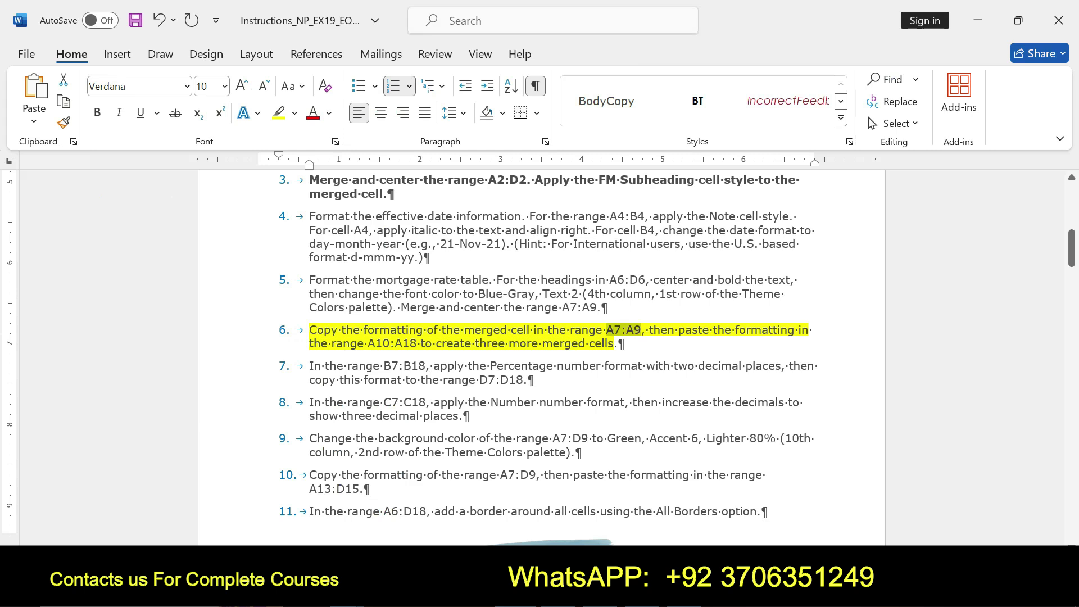
pyautogui.hotkey('alt', 'Tab')
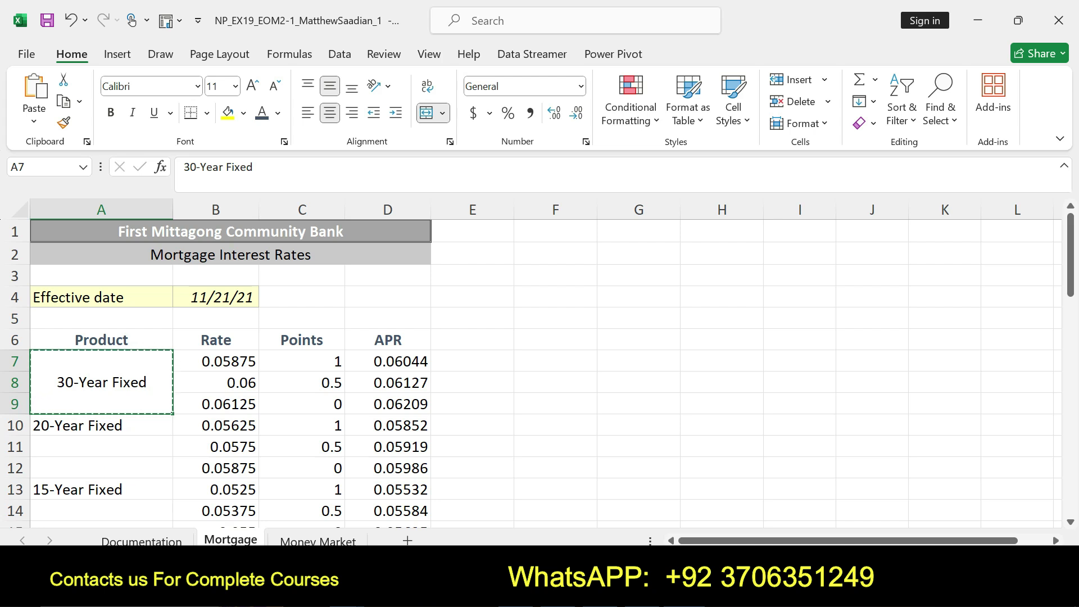
pyautogui.moveTo(101, 425)
pyautogui.mouseDown()
pyautogui.moveTo(101, 511)
pyautogui.moveTo(101, 488)
pyautogui.mouseUp()
pyautogui.hotkey('ctrl', 'v')
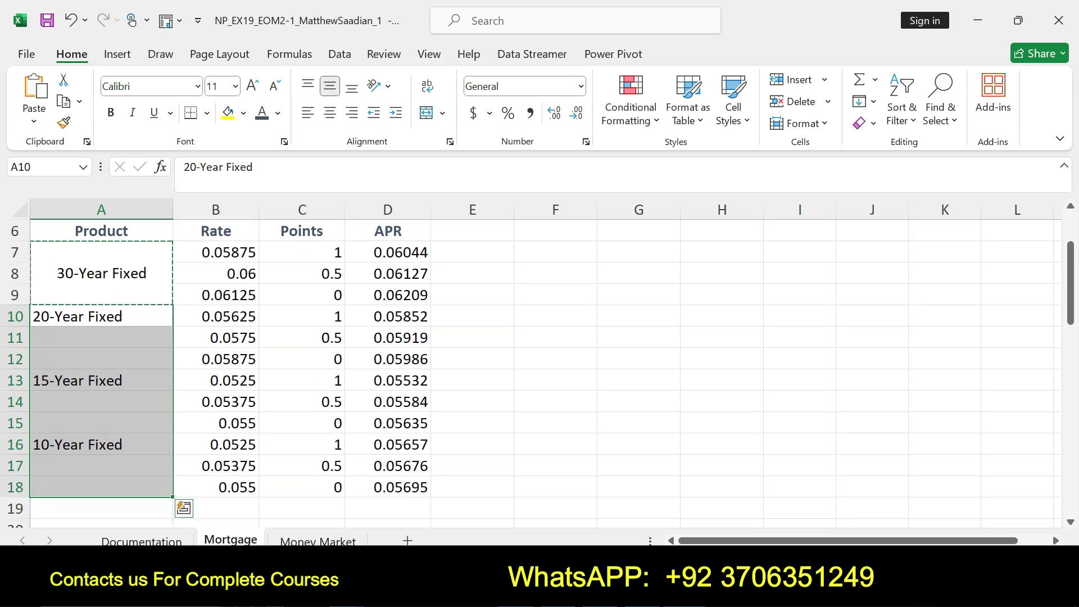
pyautogui.press('Escape')
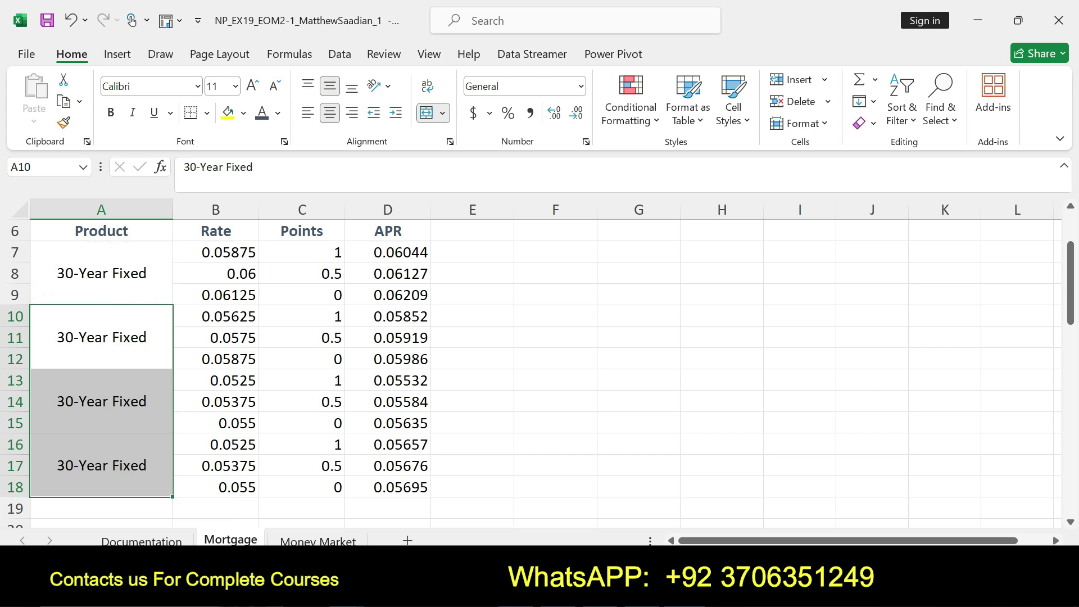
pyautogui.hotkey('alt', 'Tab')
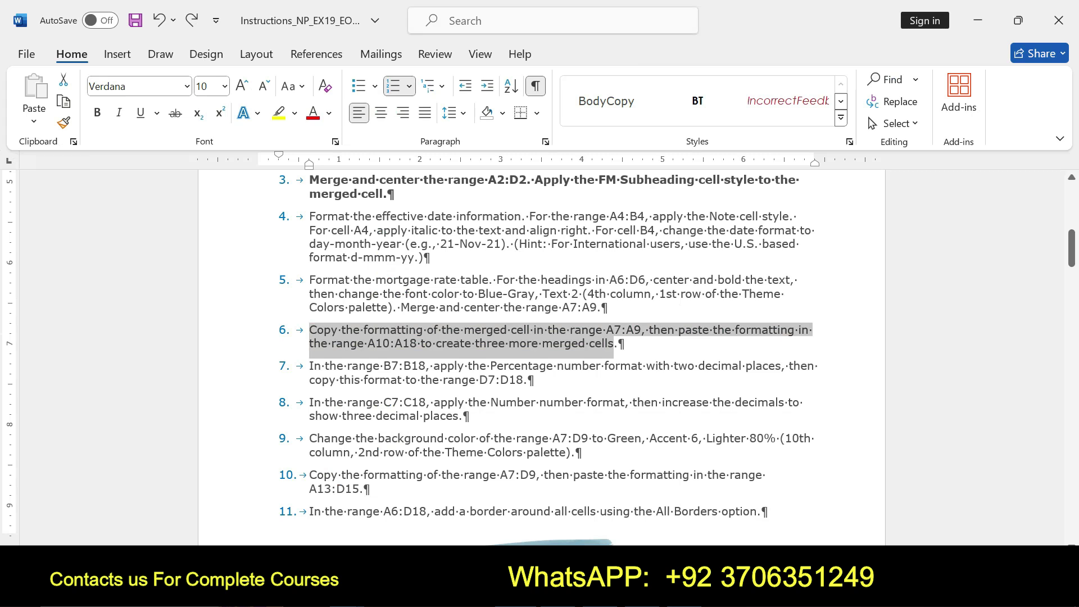
# - Highlight step 7 in yellow and select its B7:B18 range reference
pyautogui.moveTo(309, 366); pyautogui.dragTo(534, 381)
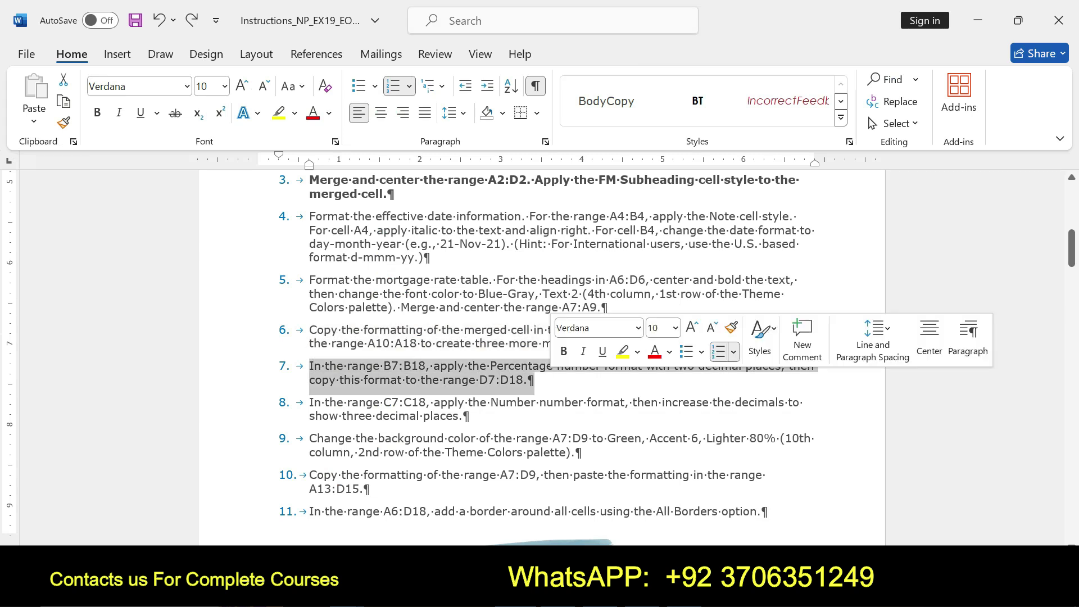
pyautogui.click(622, 352)
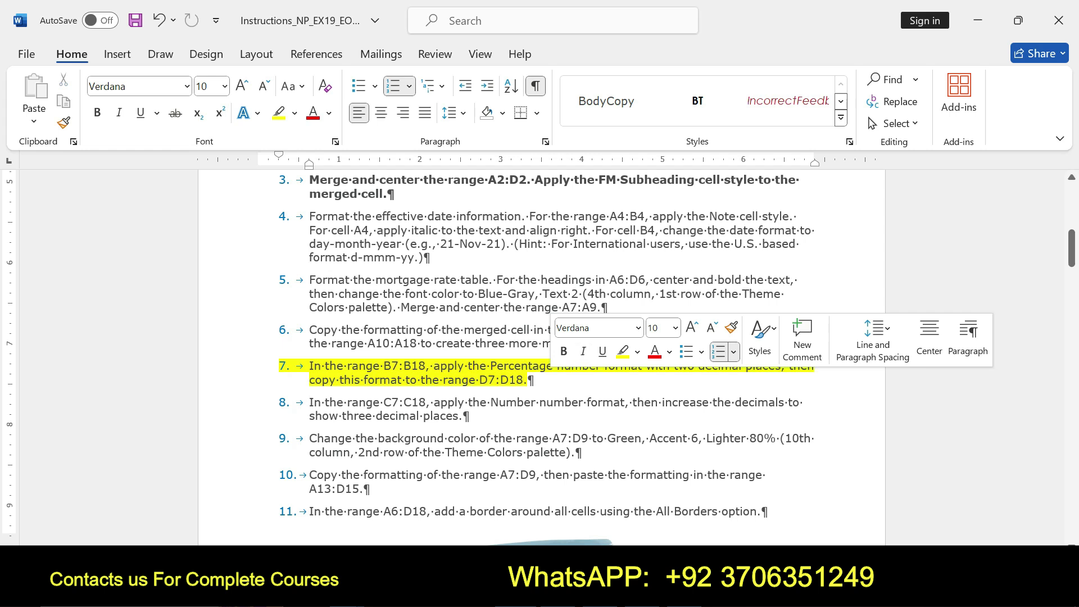
pyautogui.moveTo(310, 366); pyautogui.dragTo(524, 381)
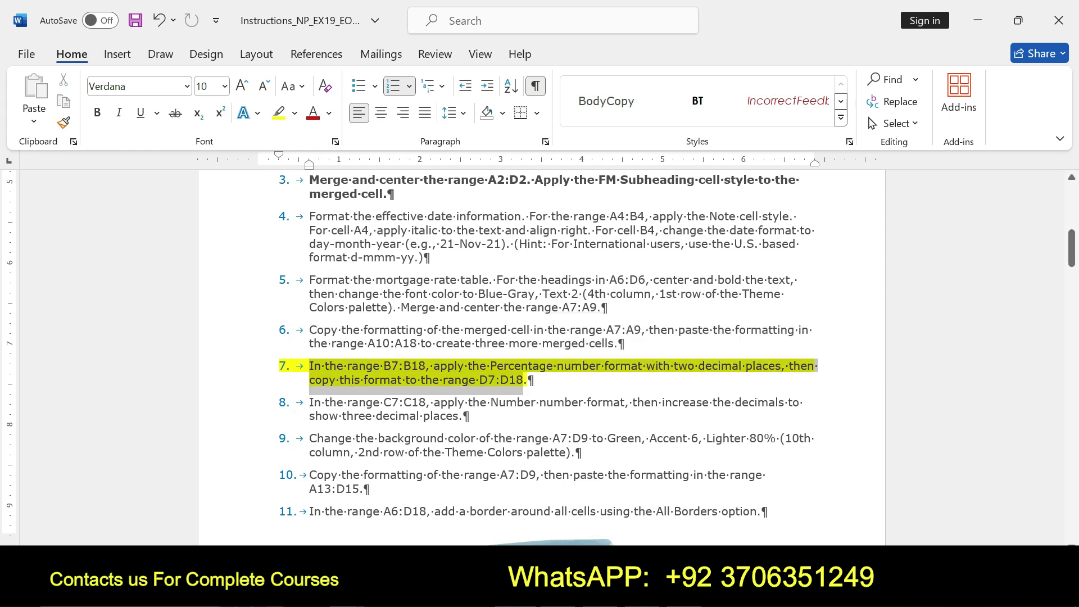
pyautogui.click(382, 344)
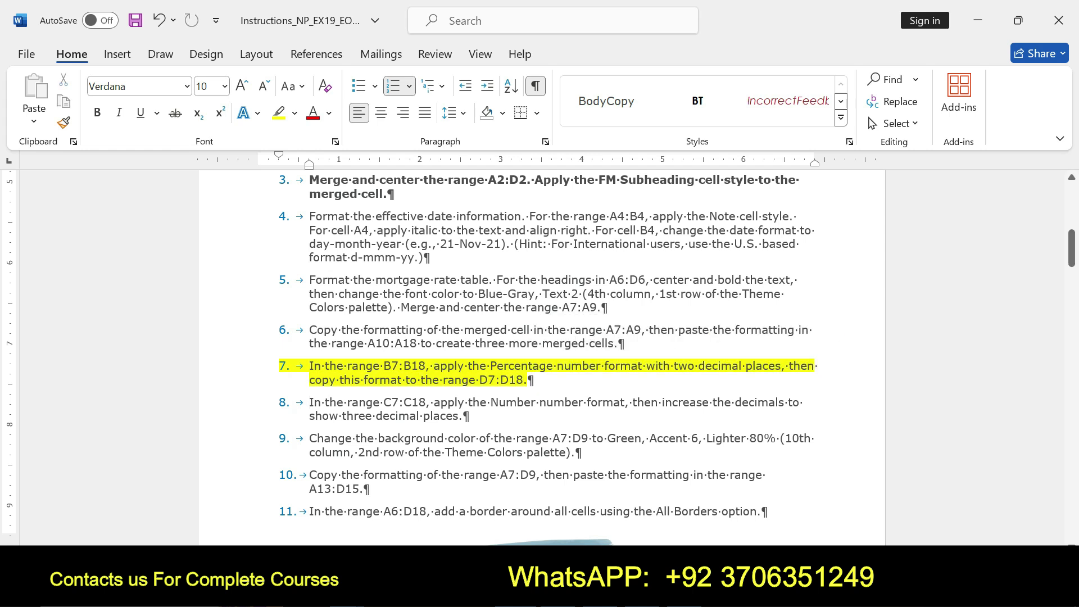
pyautogui.moveTo(384, 366); pyautogui.dragTo(426, 366)
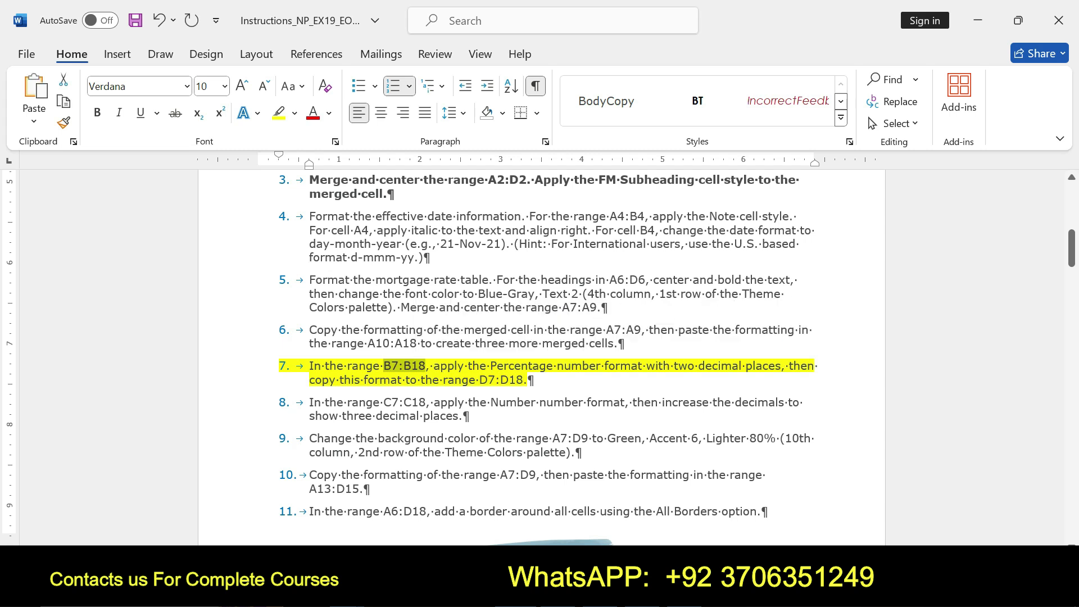
pyautogui.hotkey('alt', 'Tab')
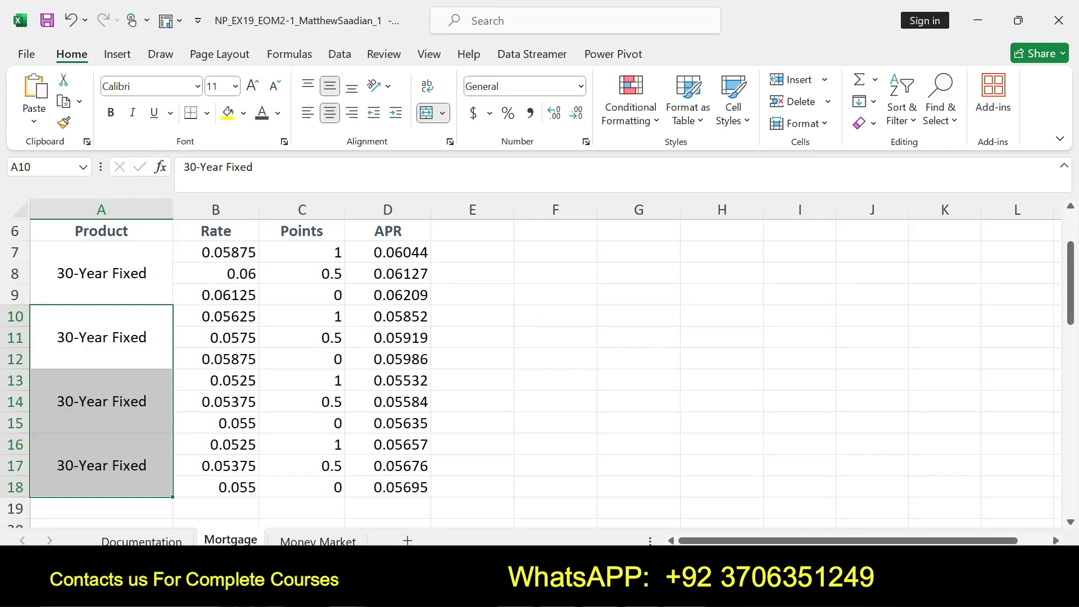
# - Format the Rate values in B7:B18 as percentages with two decimal places
pyautogui.write('B7:B18')
pyautogui.press('Return')
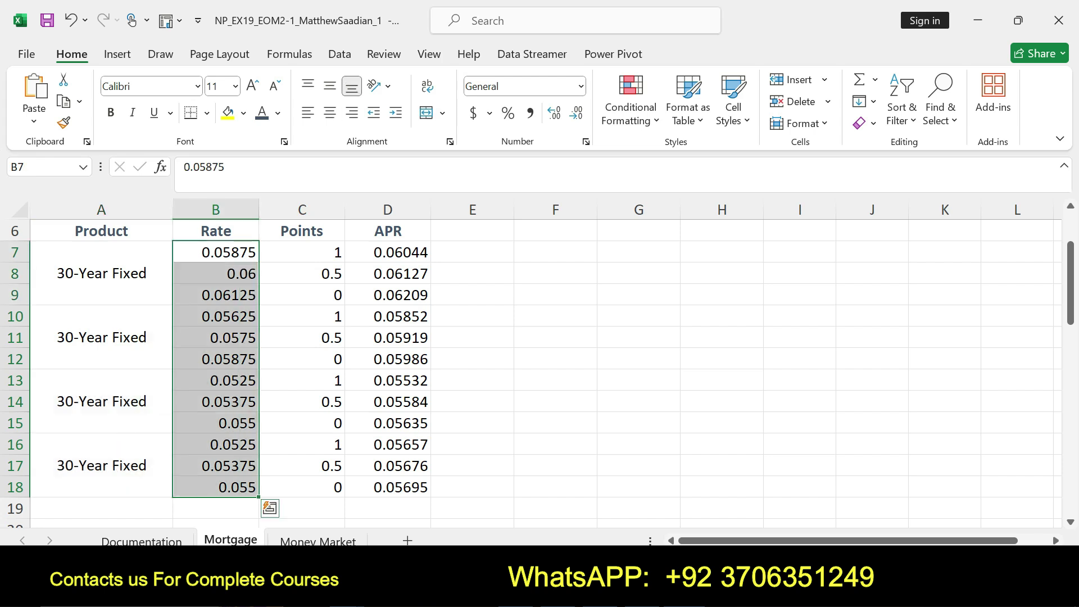
pyautogui.hotkey('alt', 'Tab')
pyautogui.moveTo(433, 366); pyautogui.dragTo(781, 366)
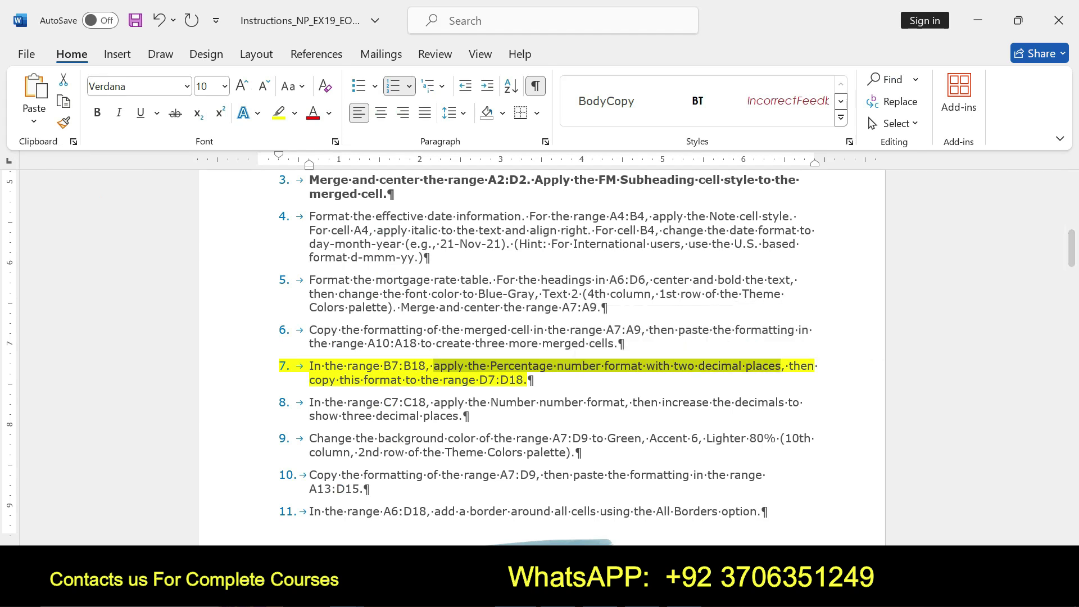
pyautogui.hotkey('alt', 'Tab')
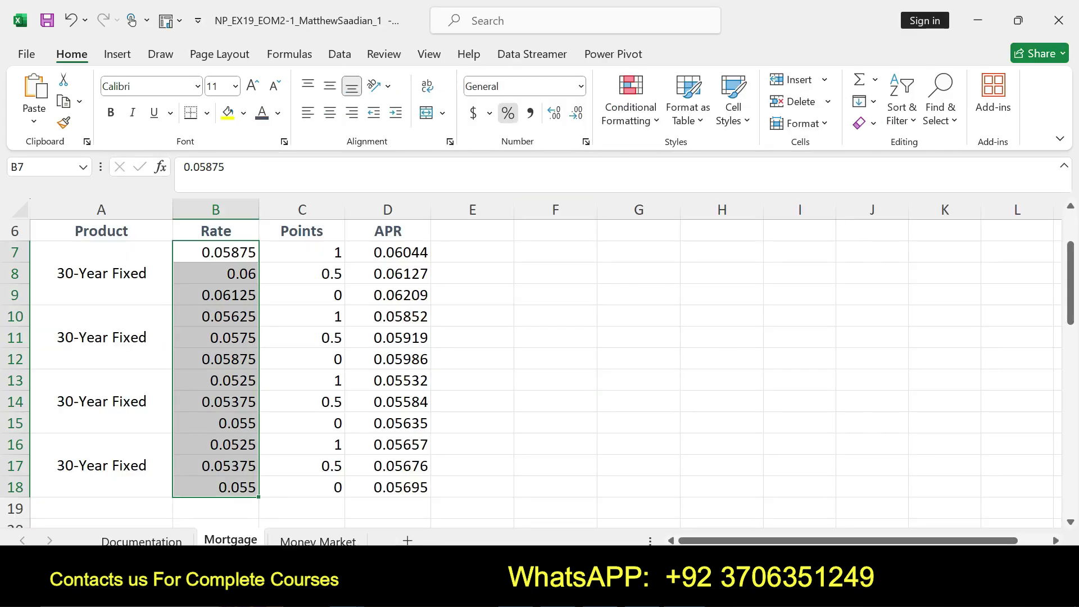
pyautogui.click(508, 113)
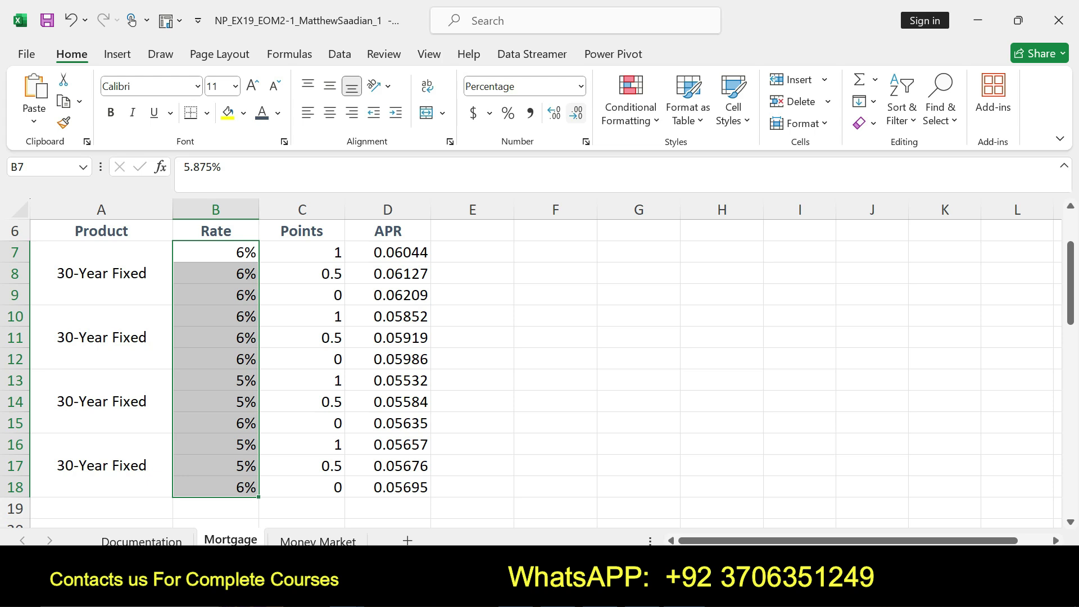
pyautogui.click(554, 113)
pyautogui.click(555, 113)
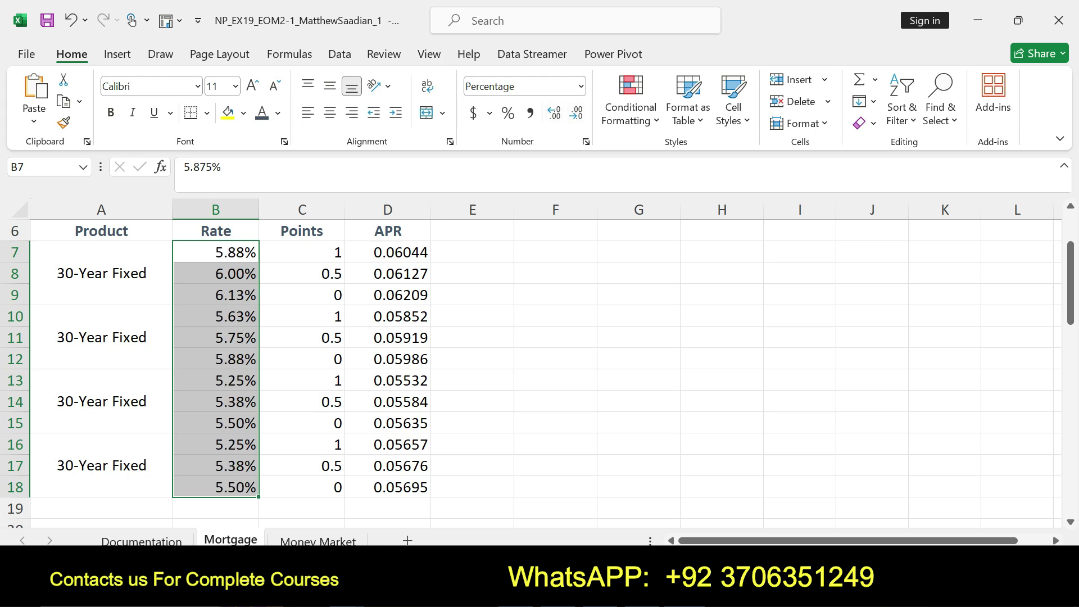
# - Format the APR values in D7:D18 as two-decimal percentages
pyautogui.hotkey('alt', 'Tab')
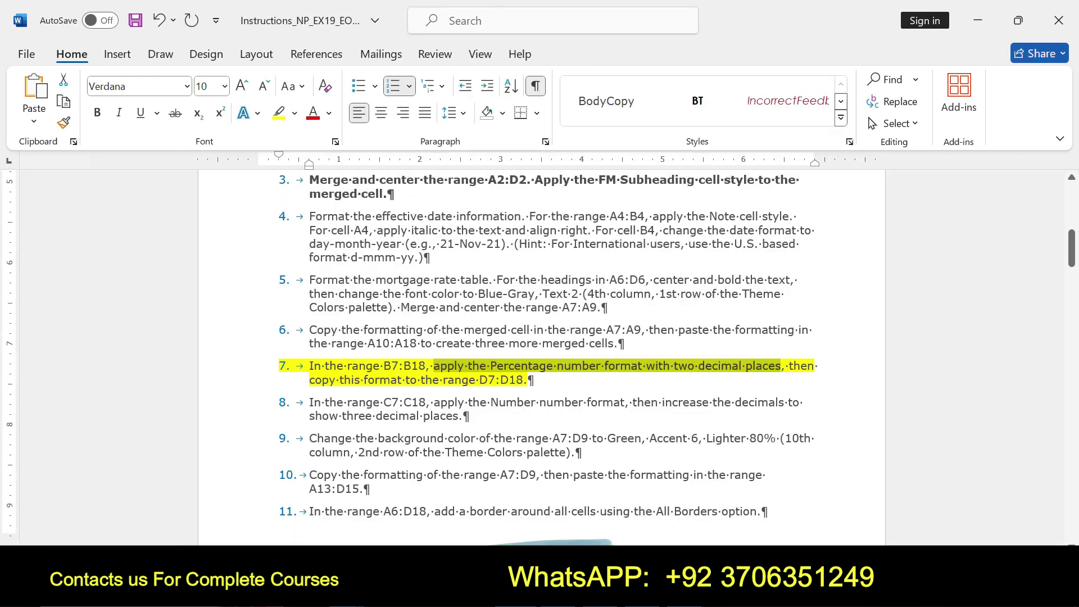
pyautogui.moveTo(310, 380); pyautogui.dragTo(524, 381)
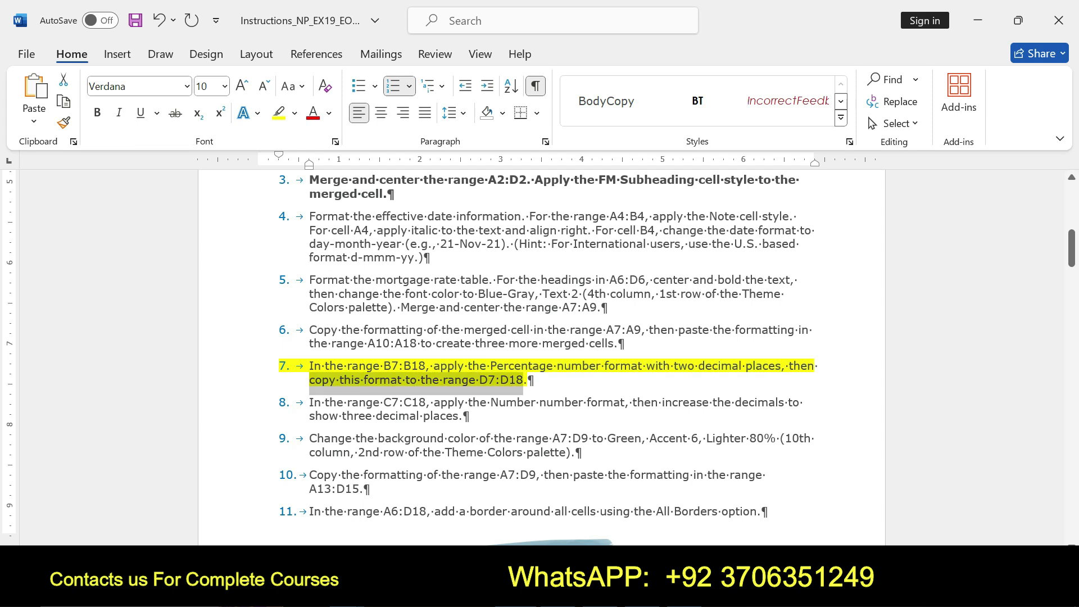
pyautogui.click(489, 380)
pyautogui.moveTo(479, 381); pyautogui.dragTo(524, 381)
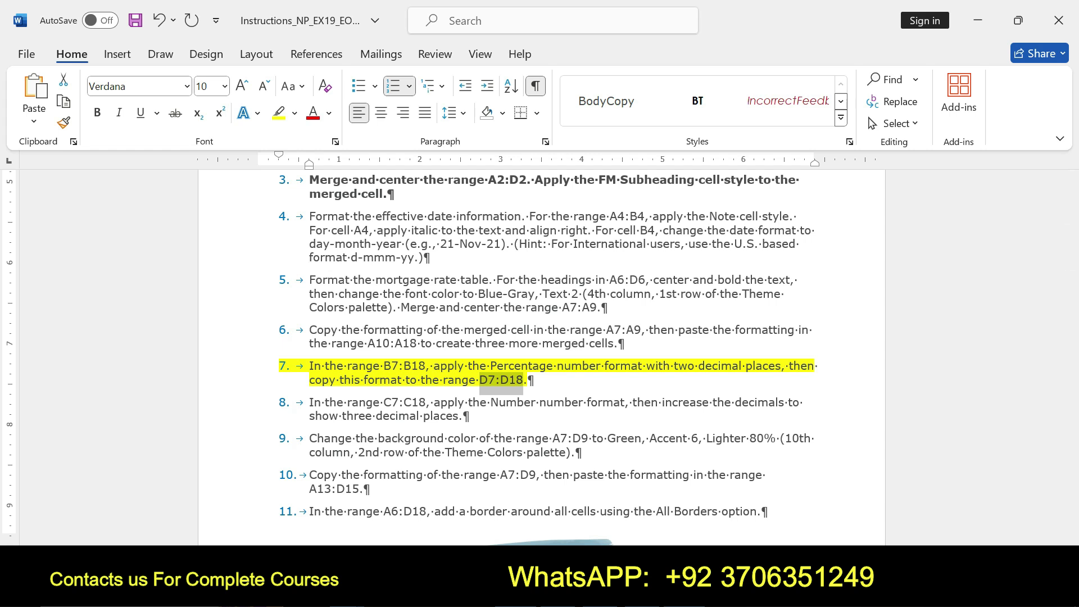
pyautogui.hotkey('alt', 'Tab')
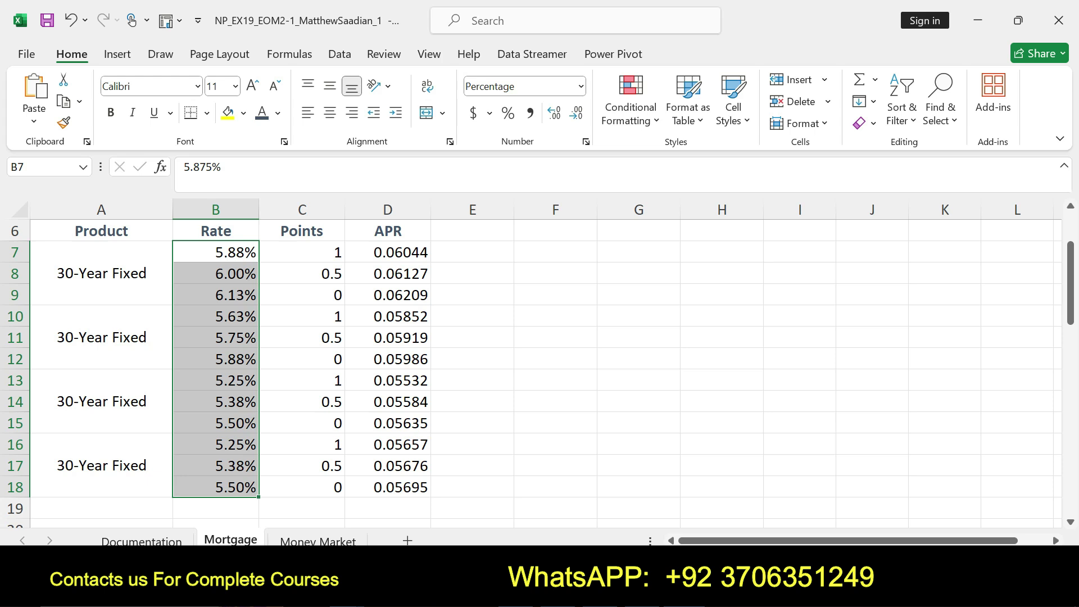
pyautogui.moveTo(388, 252)
pyautogui.mouseDown()
pyautogui.moveTo(388, 509)
pyautogui.moveTo(388, 487)
pyautogui.mouseUp()
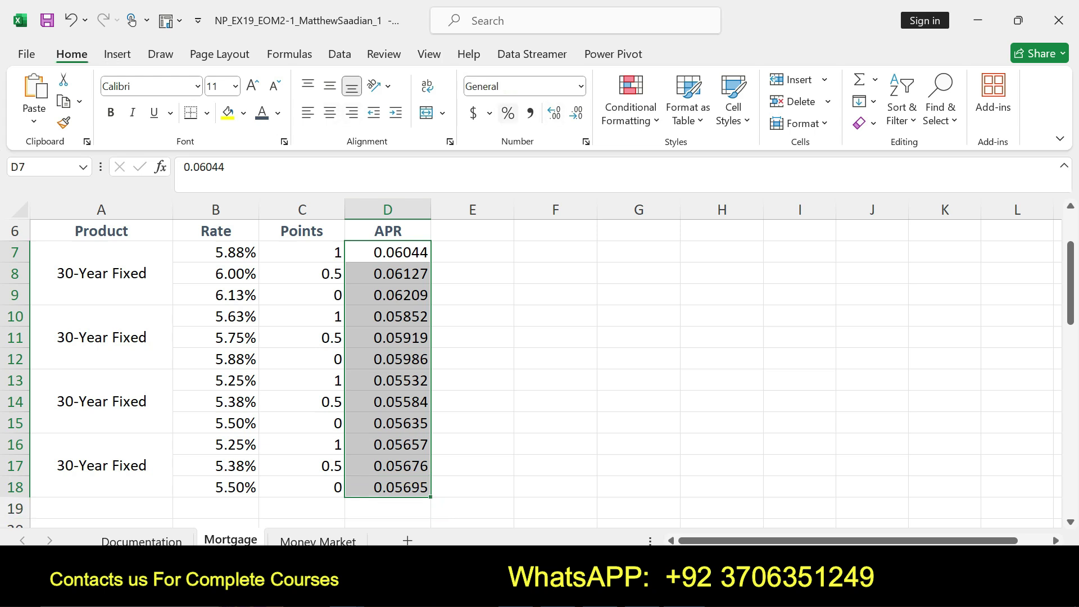
pyautogui.click(507, 113)
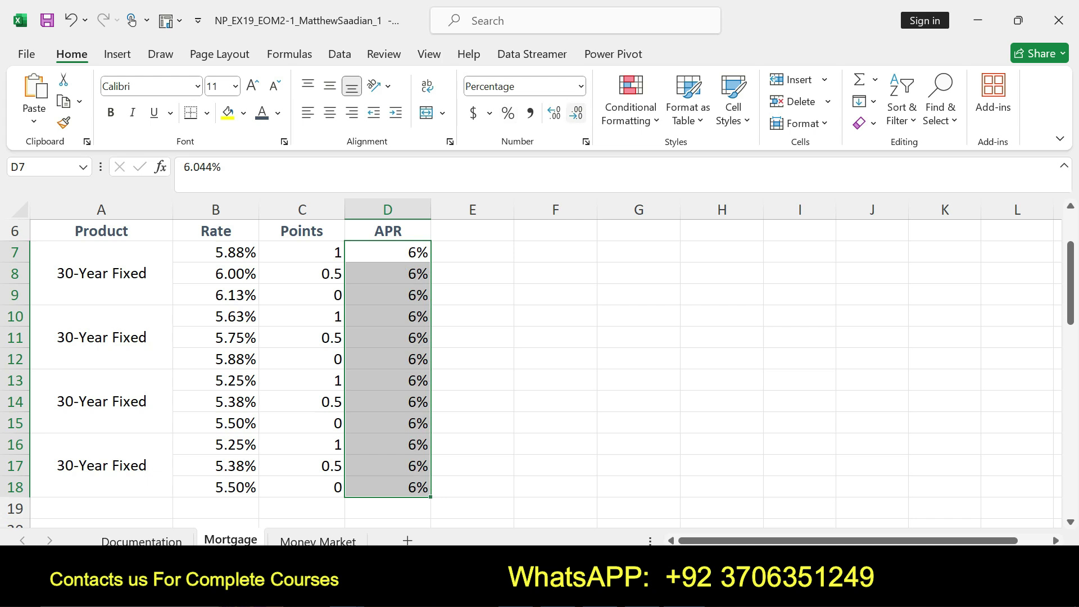
pyautogui.click(555, 113)
pyautogui.click(555, 113)
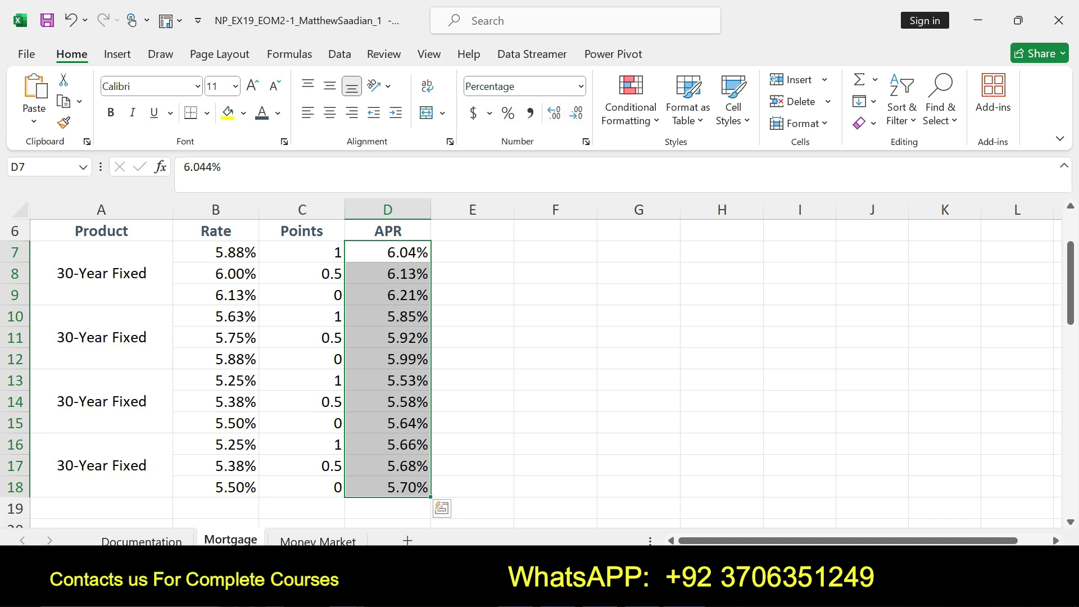
pyautogui.click(516, 596)
pyautogui.rightClick(515, 596)
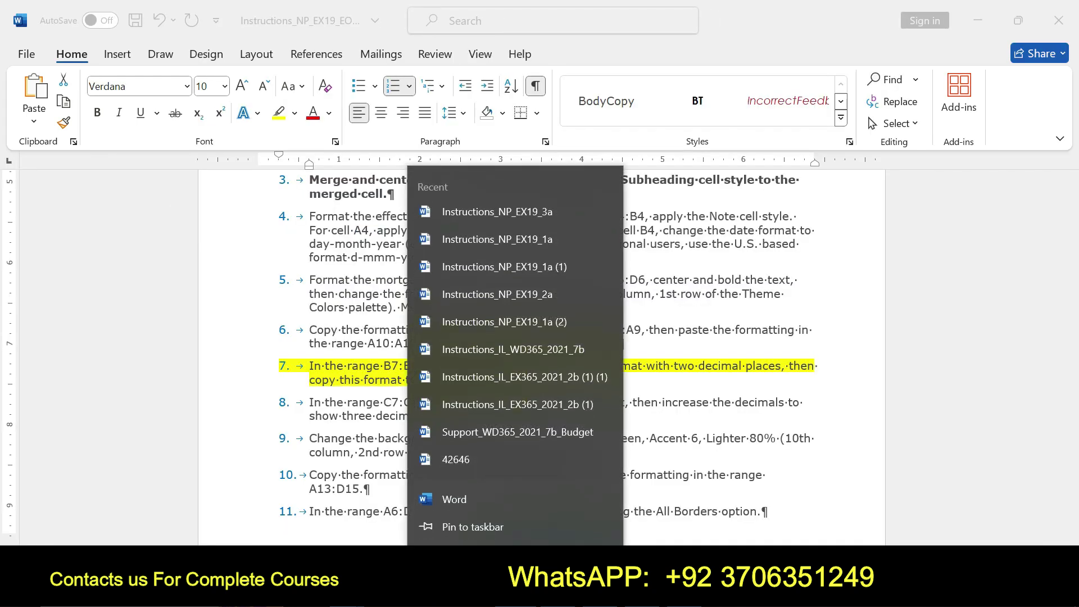
# - Highlight step 8 in yellow and select its C7:C18 range reference
pyautogui.press('Escape')
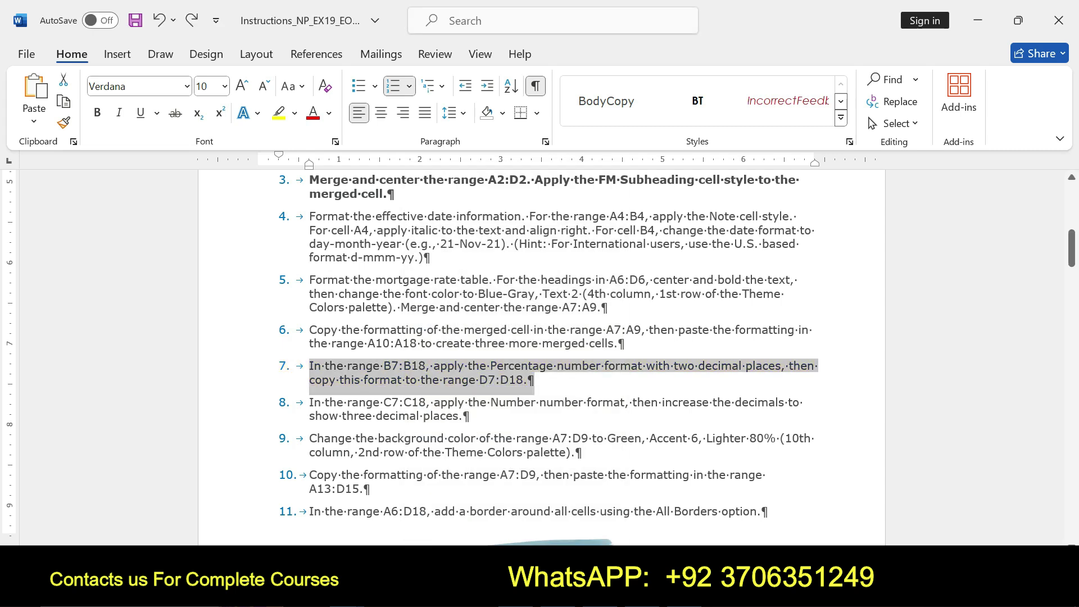
pyautogui.moveTo(309, 402); pyautogui.dragTo(309, 438)
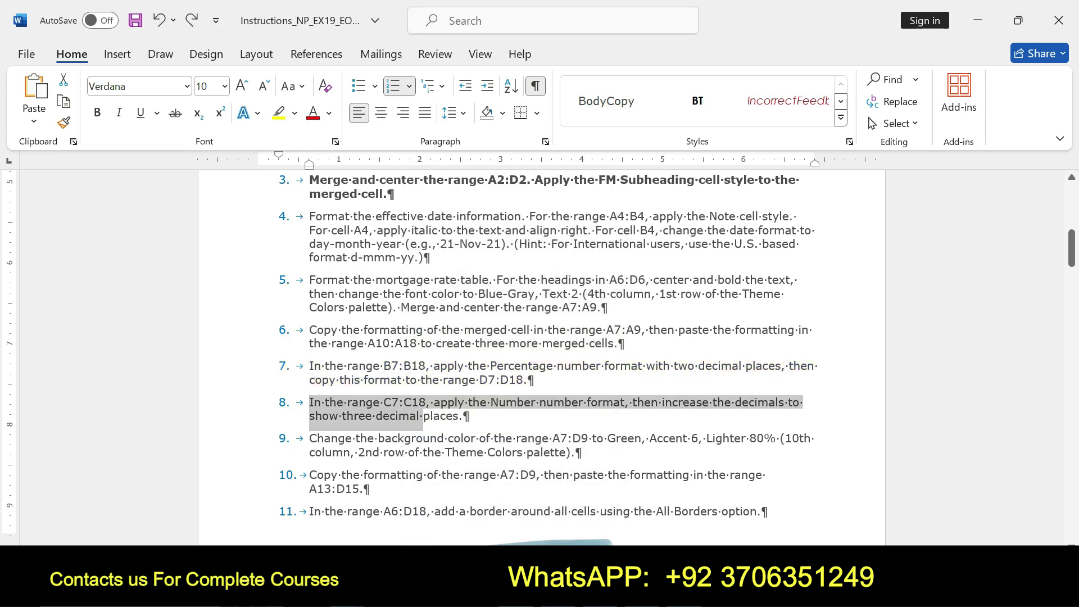
pyautogui.click(555, 384)
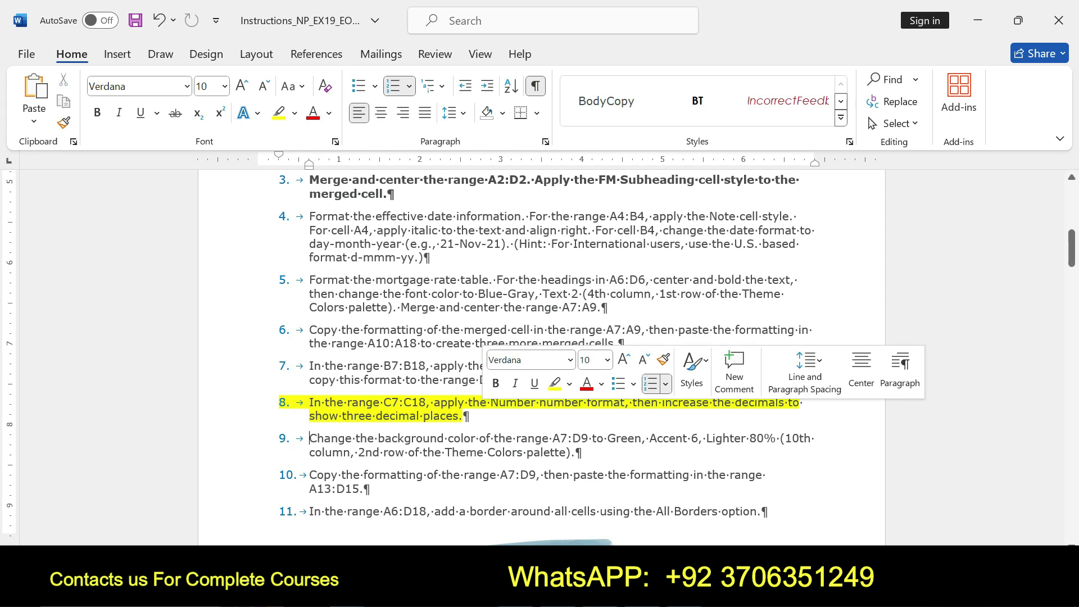
pyautogui.moveTo(309, 402); pyautogui.dragTo(470, 417)
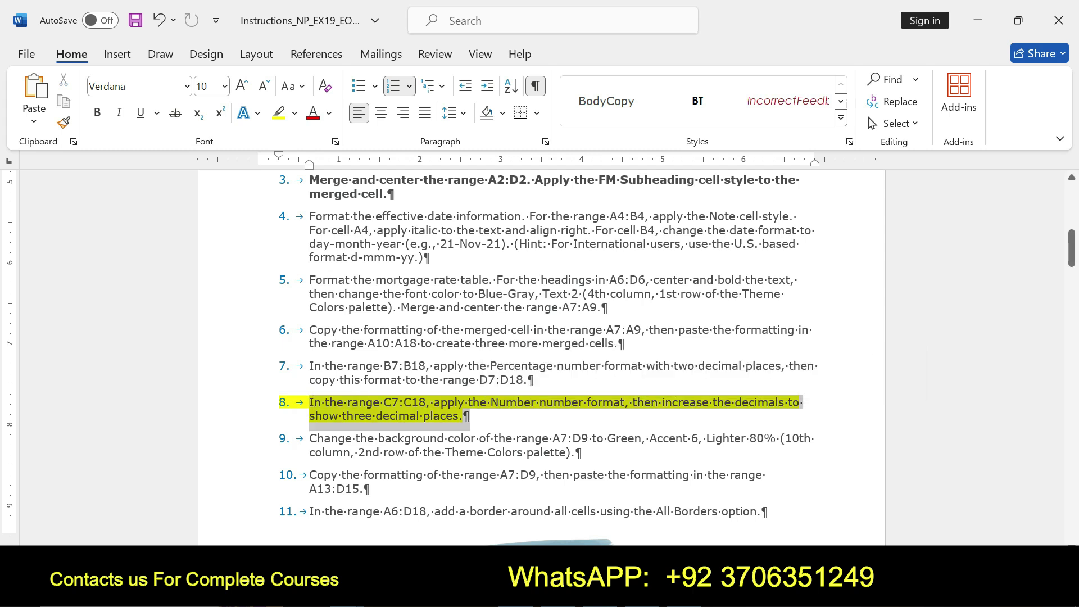
pyautogui.click(384, 402)
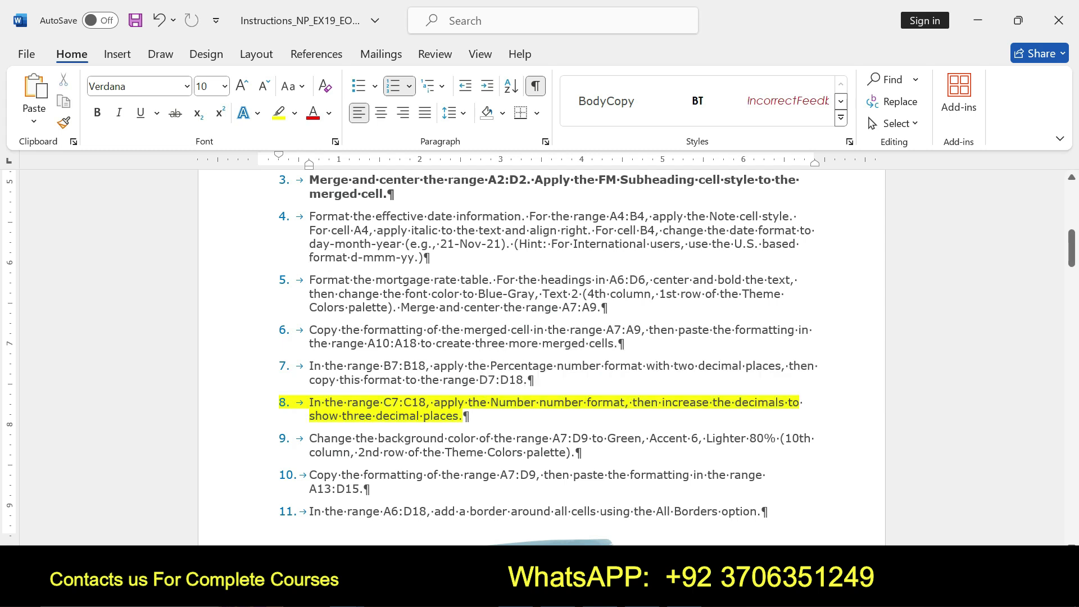
pyautogui.moveTo(384, 402); pyautogui.dragTo(427, 402)
pyautogui.hotkey('ctrl', 'c')
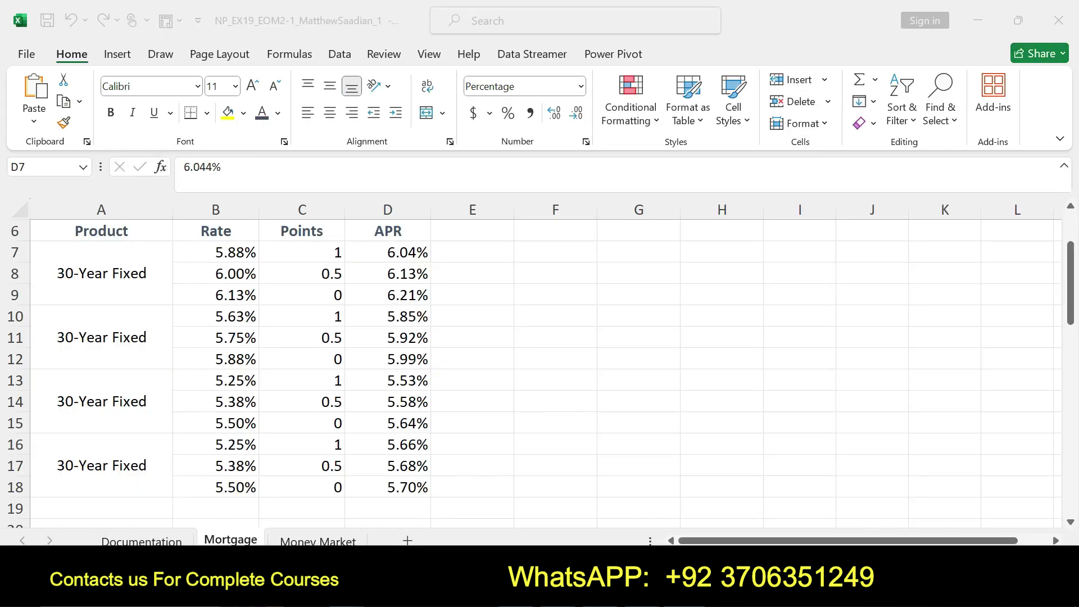
# - Jump to C7:C18 in Excel by pasting the reference into the Name Box
pyautogui.hotkey('alt', 'Tab')
pyautogui.click(45, 167)
pyautogui.hotkey('ctrl', 'v')
pyautogui.press('Return')
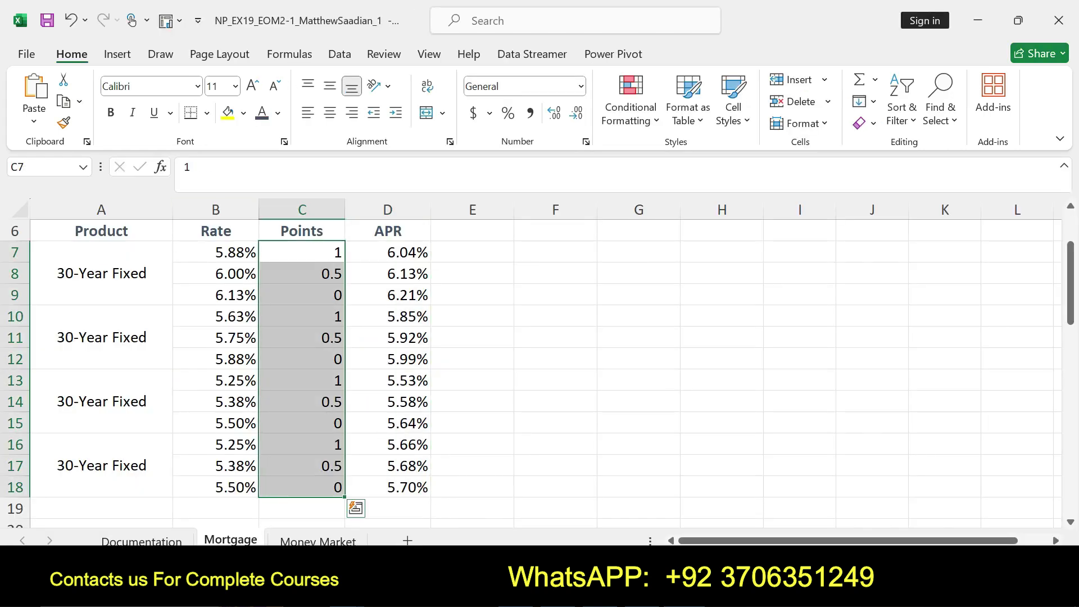
# - Format the Points values in C7:C18 as Number with three decimal places (1.000)
pyautogui.hotkey('alt', 'Tab')
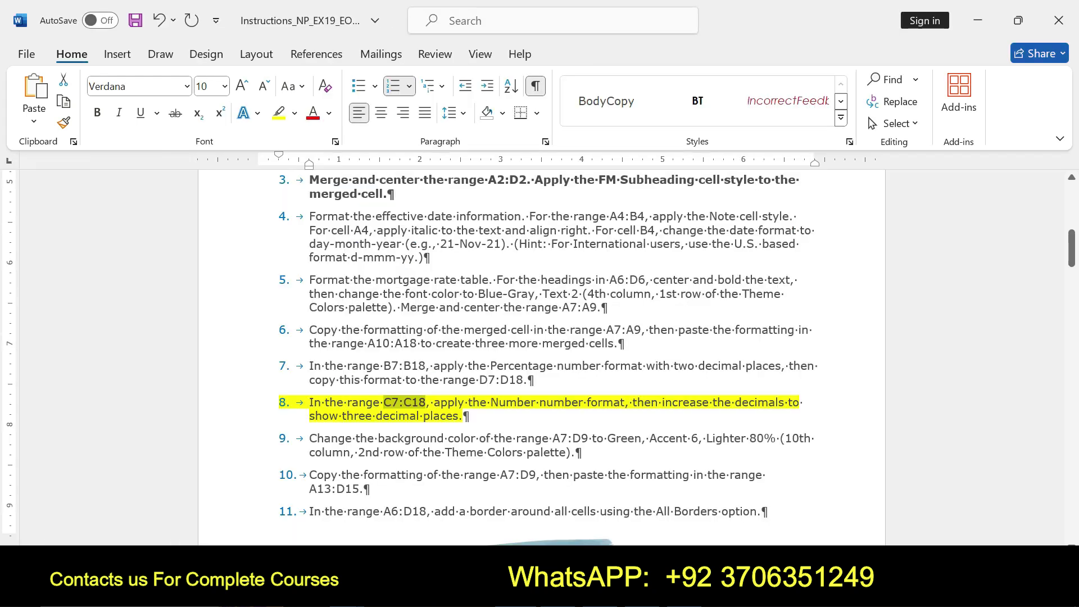
pyautogui.moveTo(434, 402); pyautogui.dragTo(470, 417)
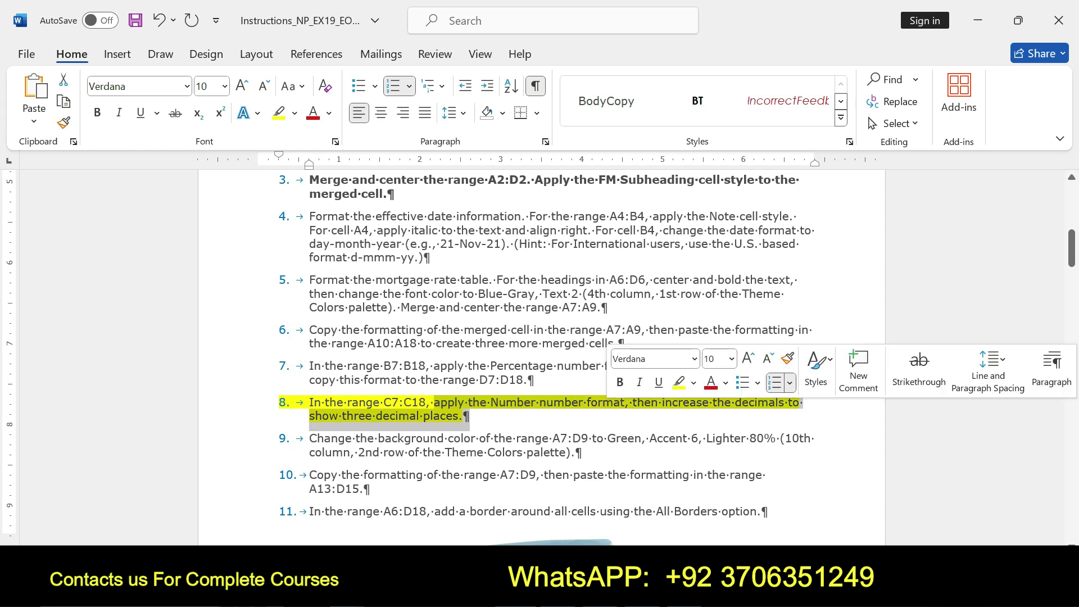
pyautogui.hotkey('alt', 'Tab')
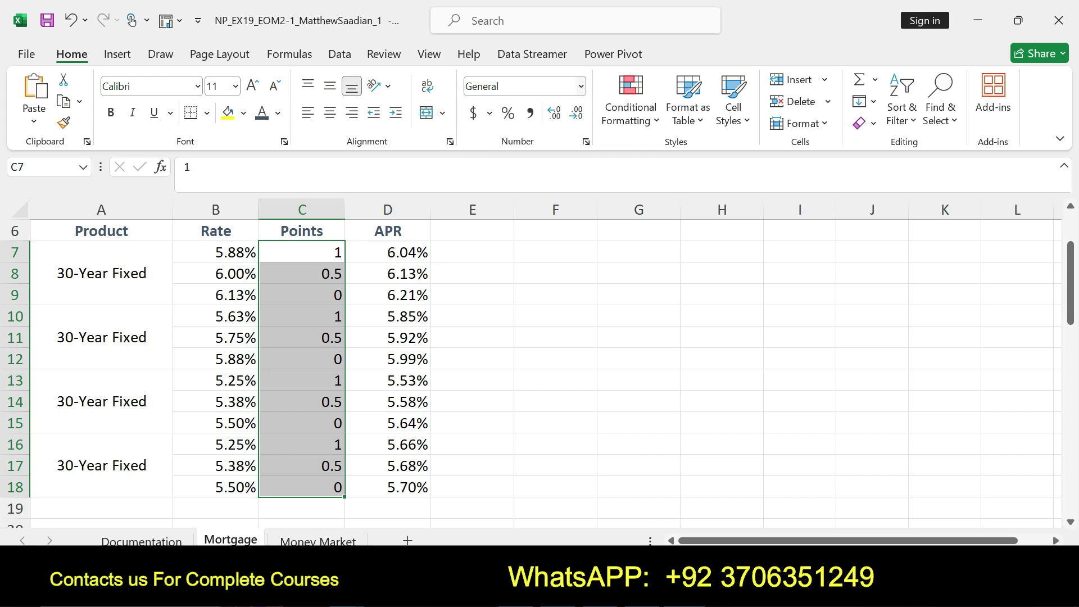
pyautogui.click(581, 86)
pyautogui.click(540, 158)
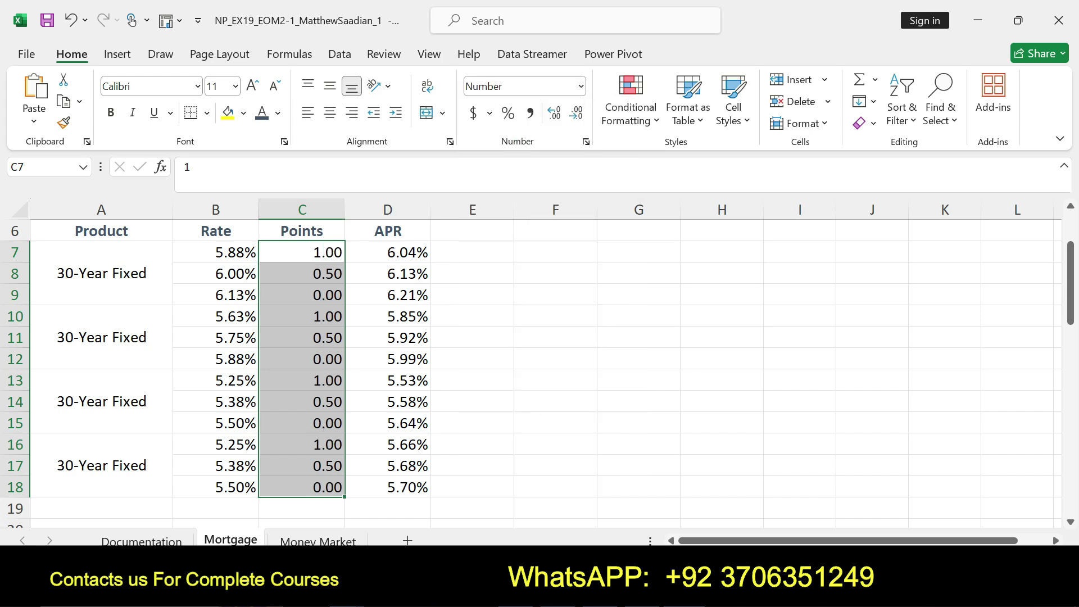
pyautogui.click(576, 112)
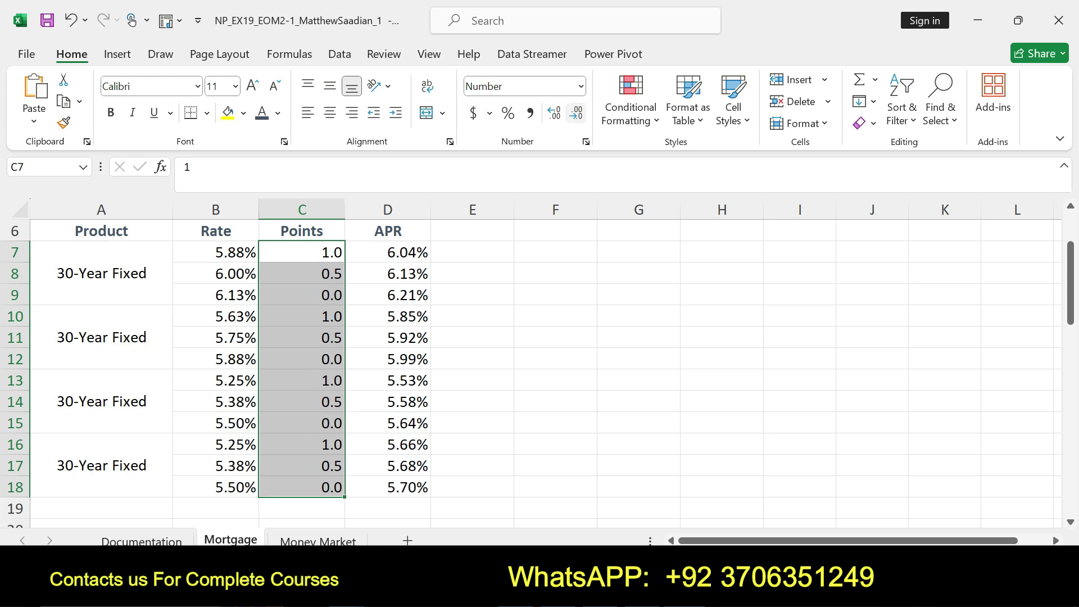
pyautogui.click(554, 113)
pyautogui.click(555, 113)
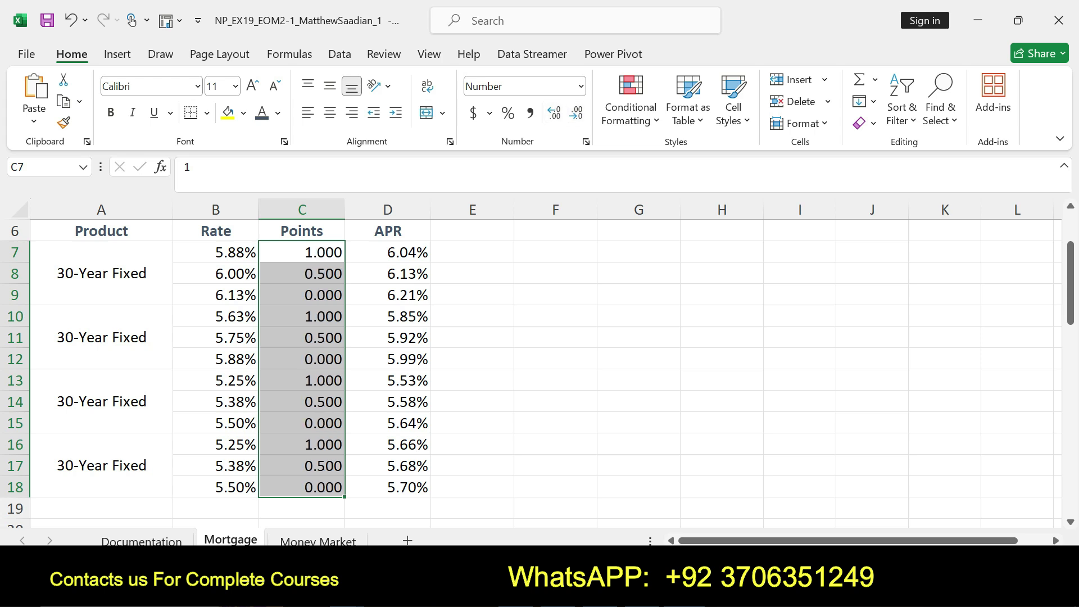
pyautogui.hotkey('alt', 'Tab')
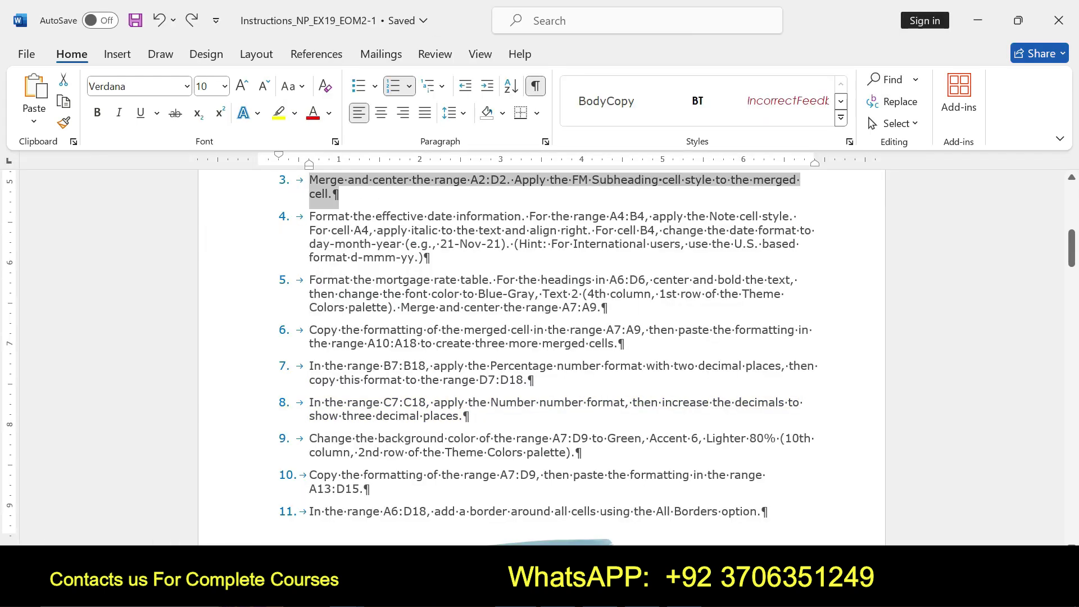
# - Highlight the step 9 green-background instruction in yellow and select its A7:D9 reference
pyautogui.moveTo(310, 439); pyautogui.dragTo(574, 453)
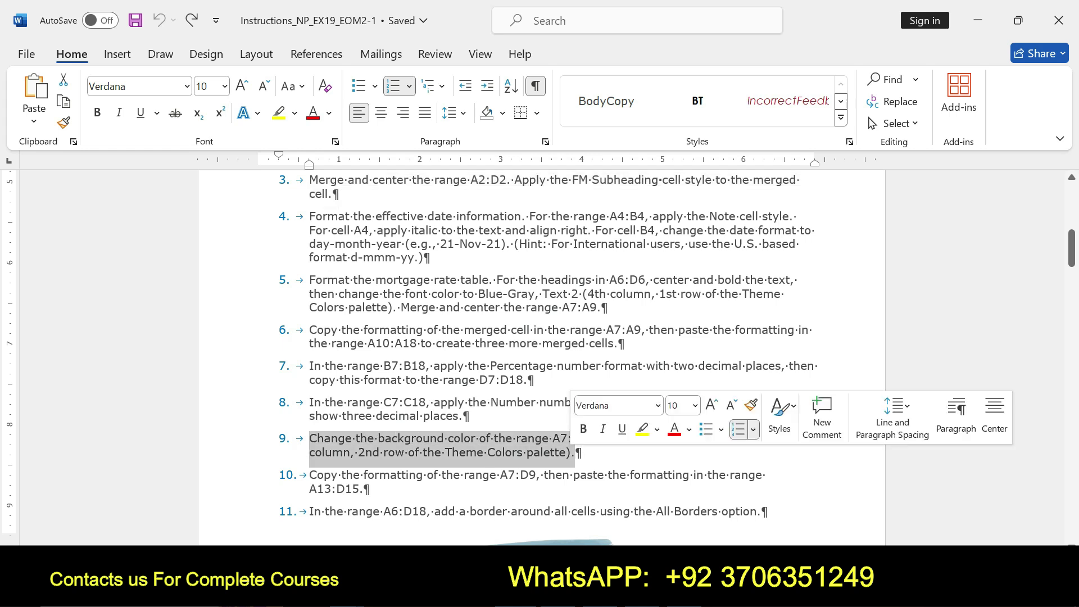
pyautogui.click(642, 429)
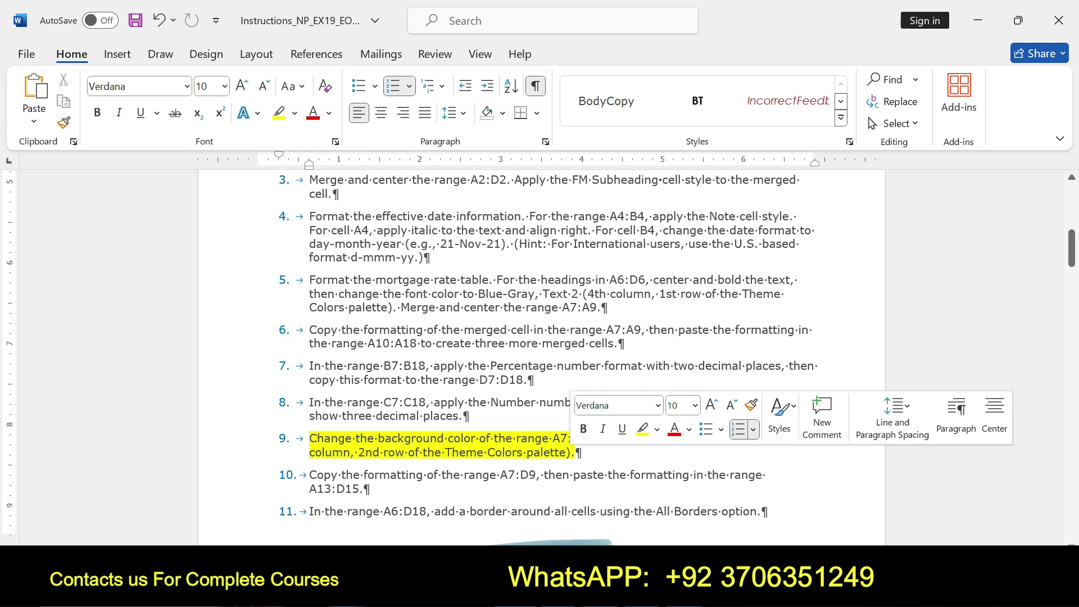
pyautogui.moveTo(310, 439); pyautogui.dragTo(565, 453)
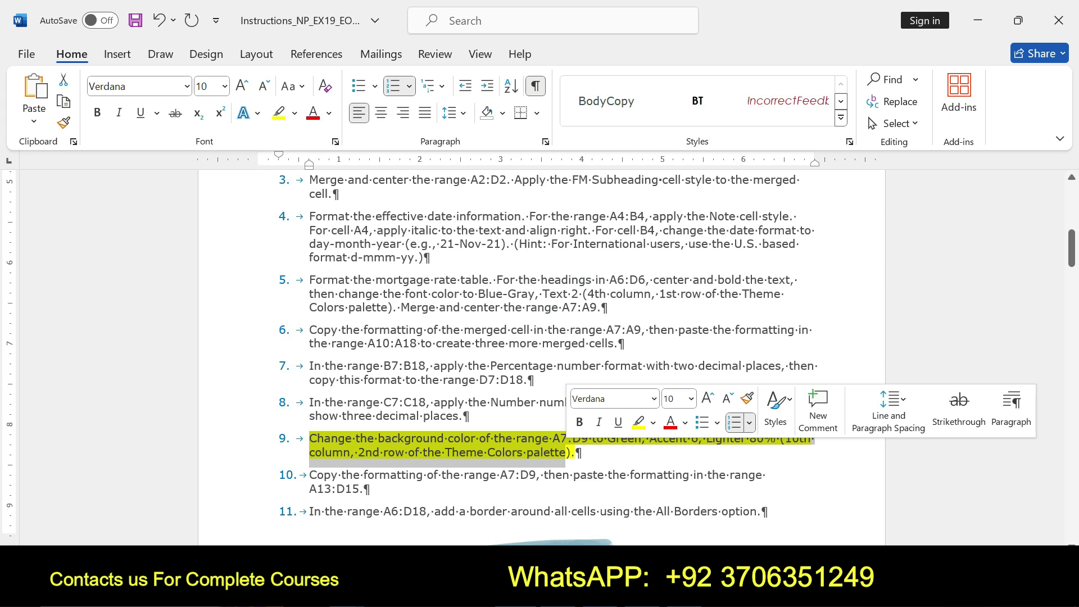
pyautogui.click(561, 439)
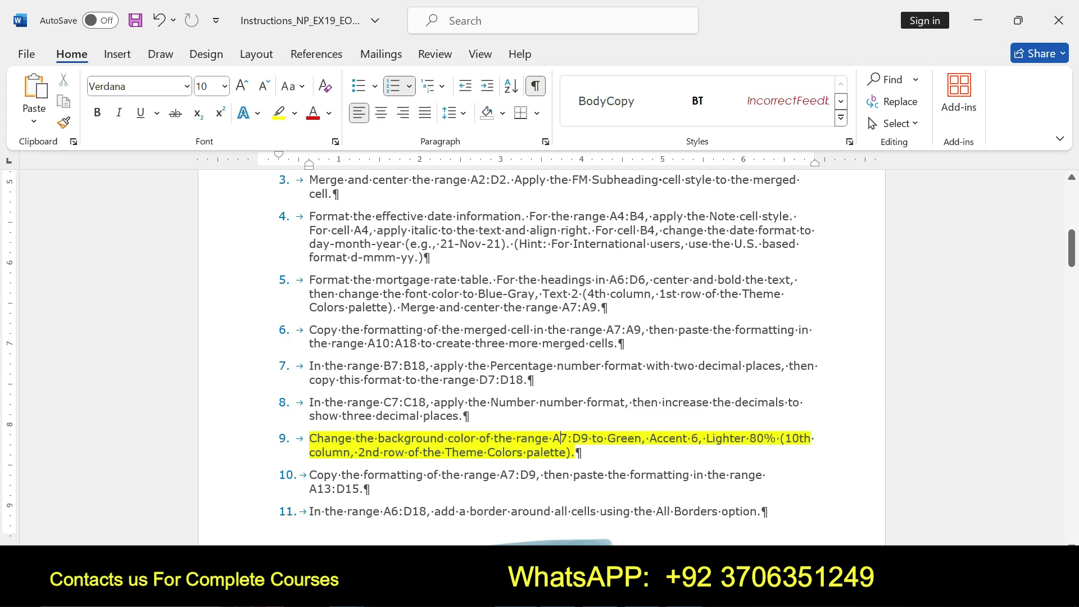
pyautogui.moveTo(552, 439); pyautogui.dragTo(591, 438)
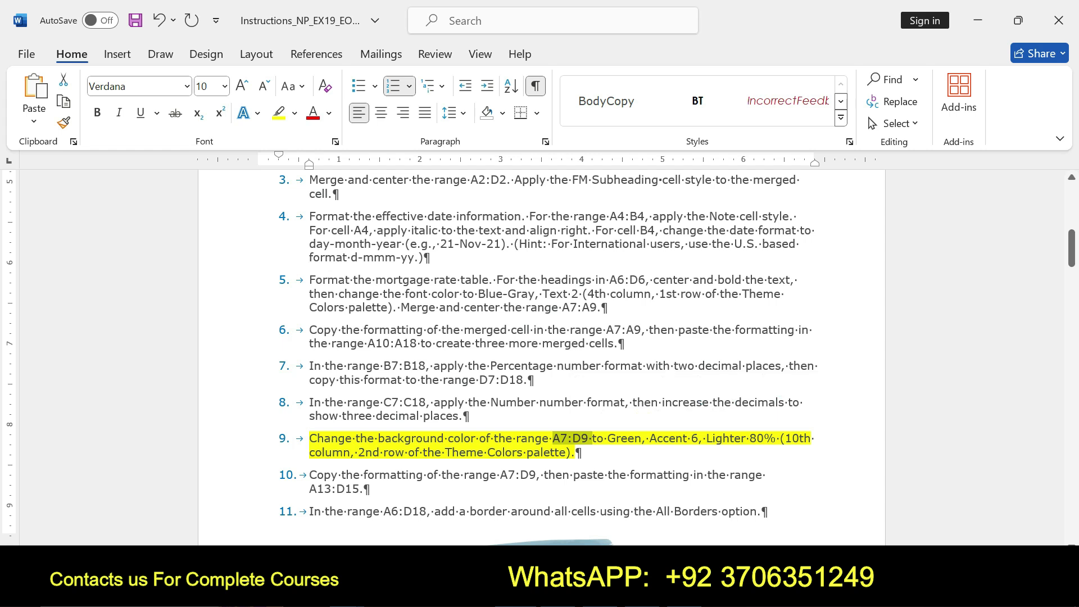
# - Select the A7:D9 range reference in step 9, then return to the Excel Mortgage sheet
pyautogui.click(604, 439)
pyautogui.moveTo(310, 438); pyautogui.dragTo(780, 438)
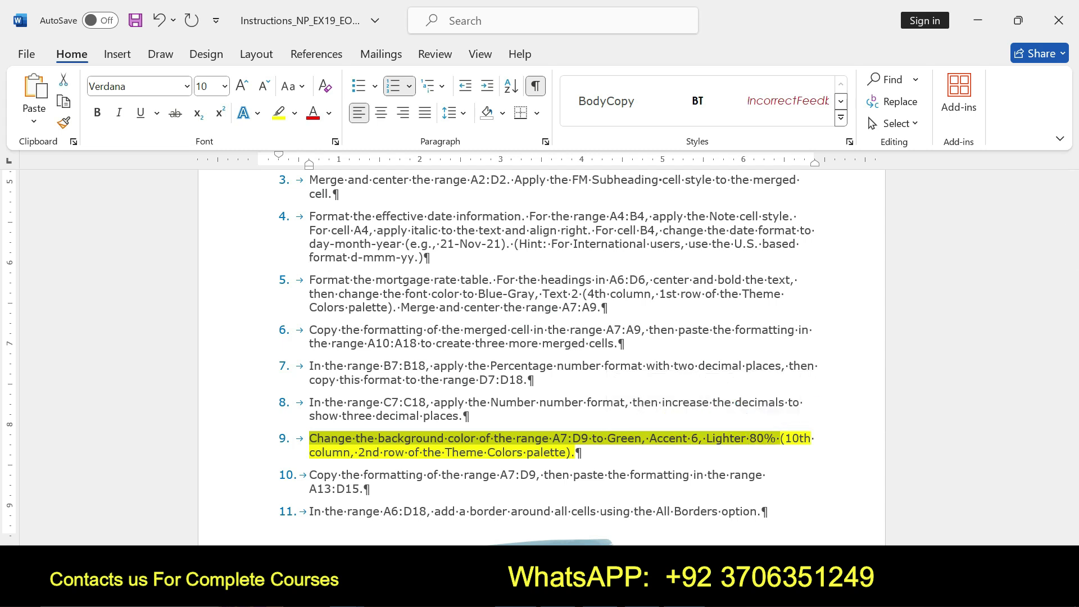
pyautogui.hotkey('alt', 'Tab')
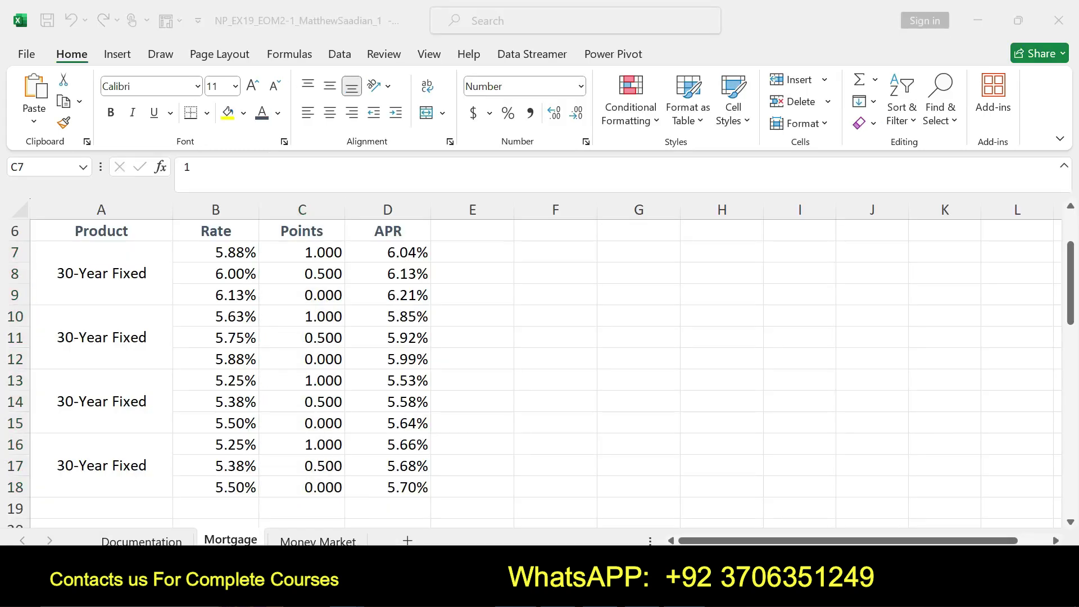
pyautogui.hotkey('alt', 'Tab')
pyautogui.click(561, 438)
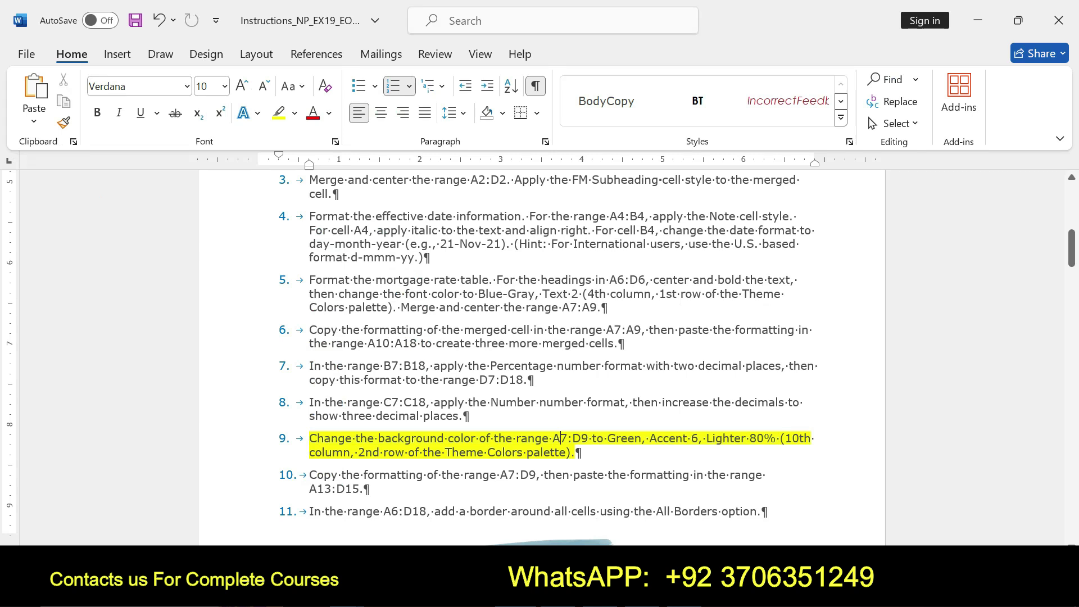
pyautogui.moveTo(553, 438); pyautogui.dragTo(592, 440)
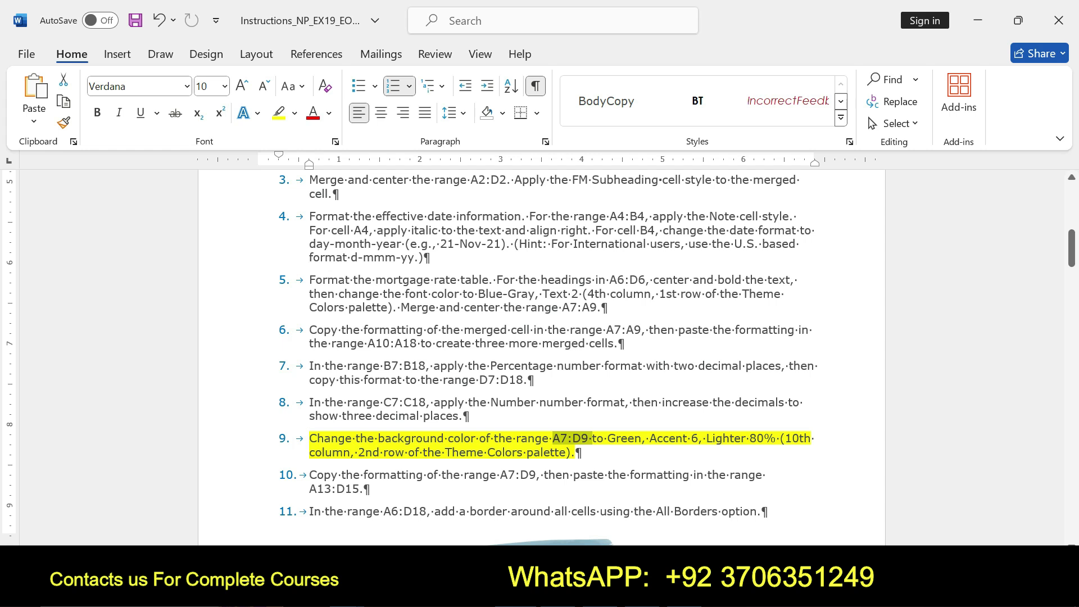
pyautogui.click(561, 438)
pyautogui.moveTo(553, 438); pyautogui.dragTo(592, 438)
pyautogui.hotkey('alt', 'Tab')
pyautogui.moveTo(302, 252); pyautogui.dragTo(302, 487)
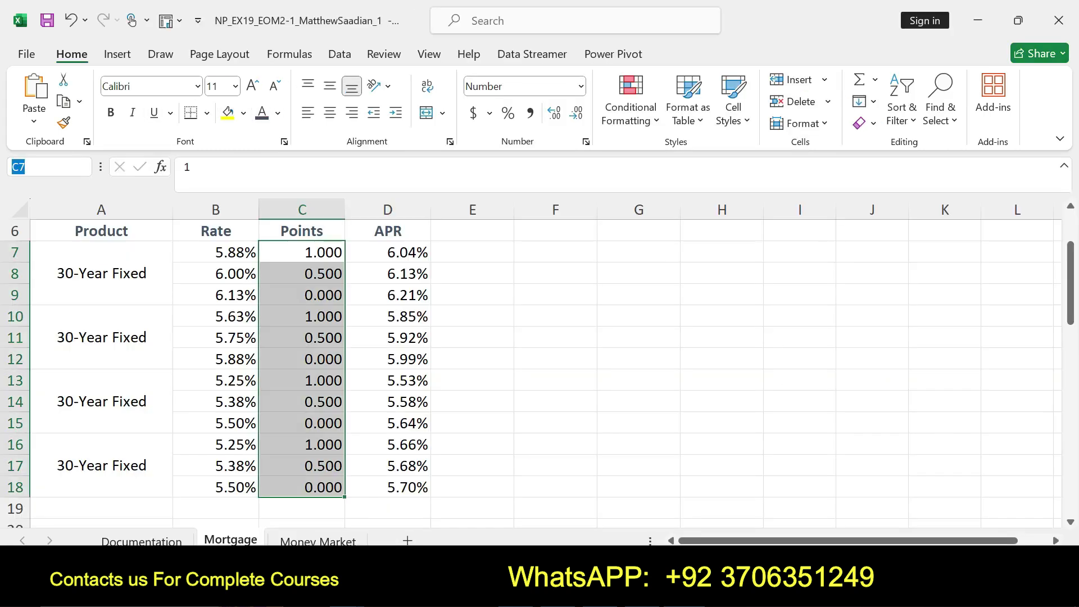
# - Select A7:D9 and look up the required colour, Green, Accent 6, Lighter 80%
pyautogui.write('A7:D9')
pyautogui.press('Return')
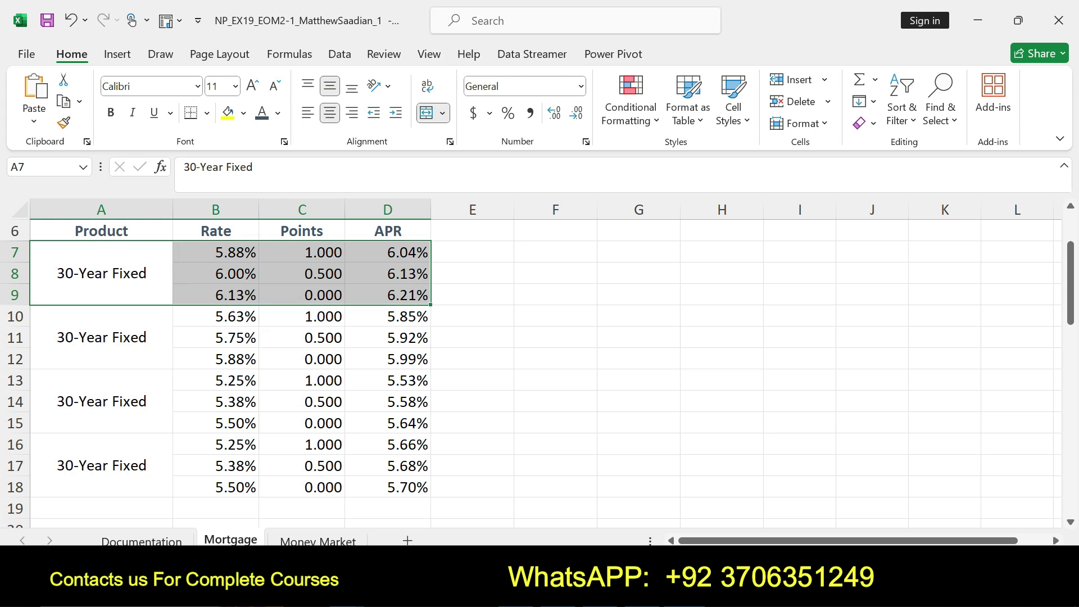
pyautogui.hotkey('alt', 'Tab')
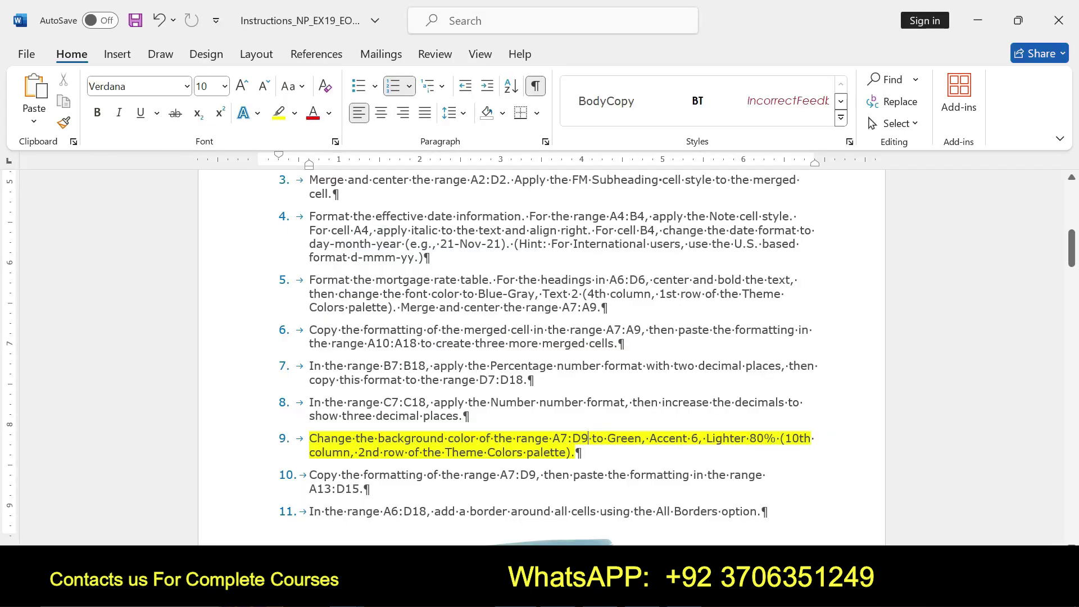
pyautogui.moveTo(608, 437); pyautogui.dragTo(749, 438)
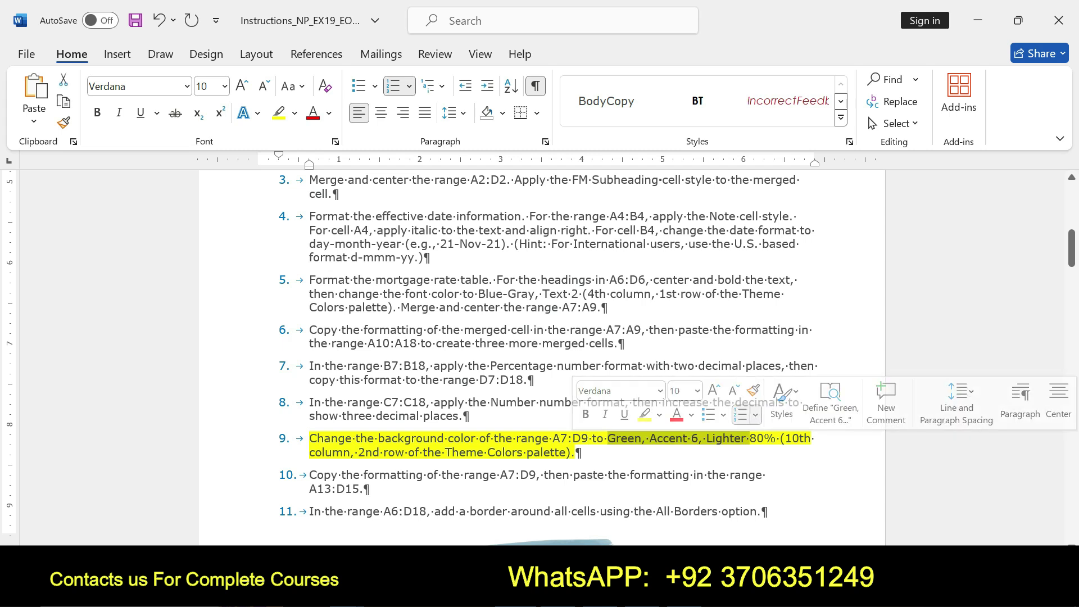
pyautogui.hotkey('alt', 'Tab')
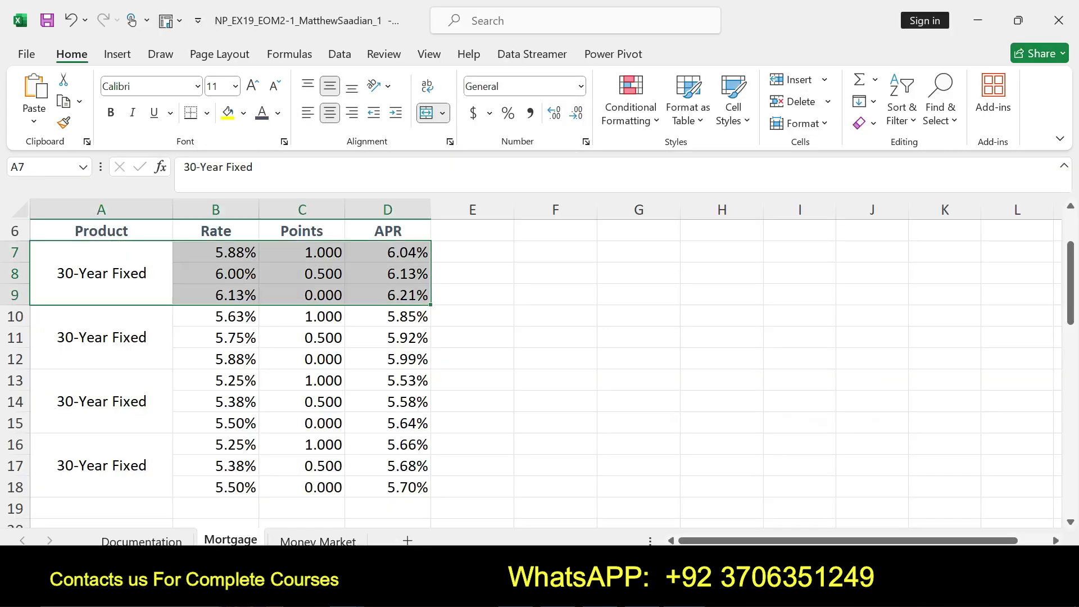
# - Fill A7:D9 with Green, Accent 6, Lighter 80% from the Fill Color palette
pyautogui.click(278, 113)
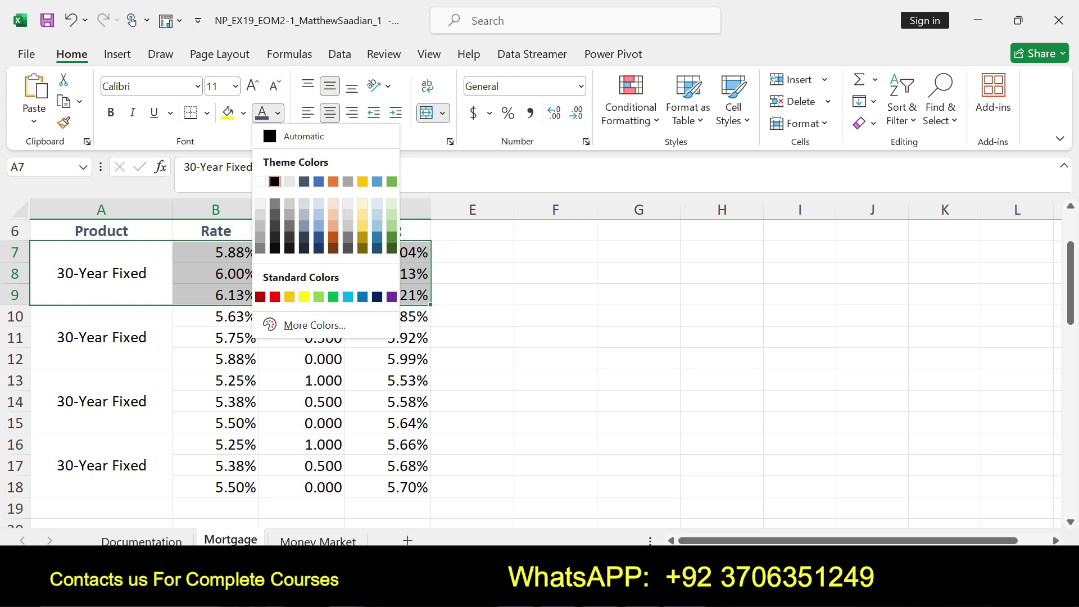
pyautogui.hotkey('alt', 'Tab')
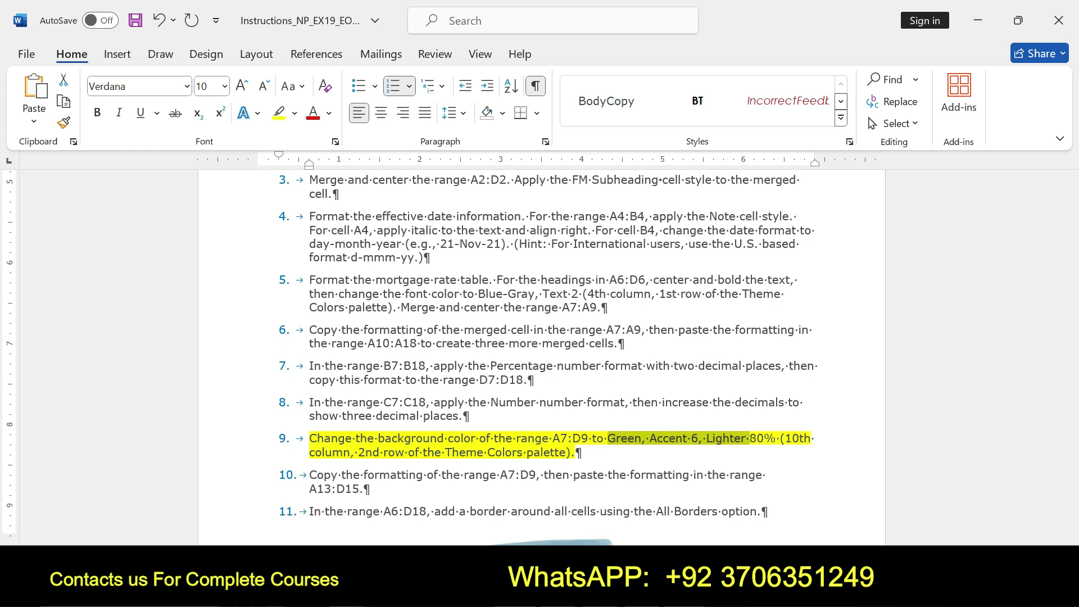
pyautogui.hotkey('alt', 'Tab')
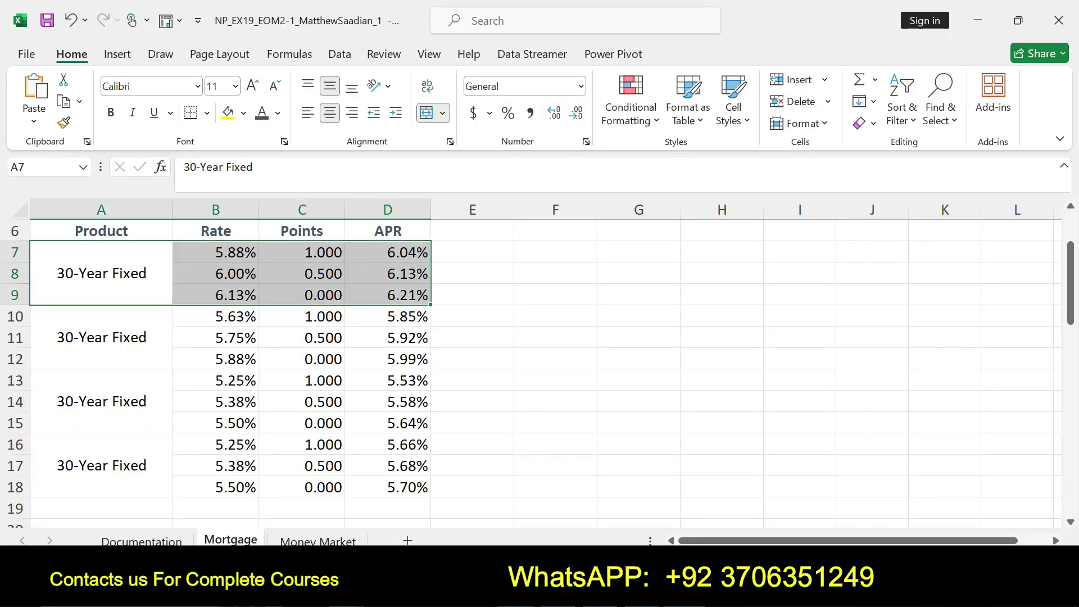
pyautogui.click(243, 112)
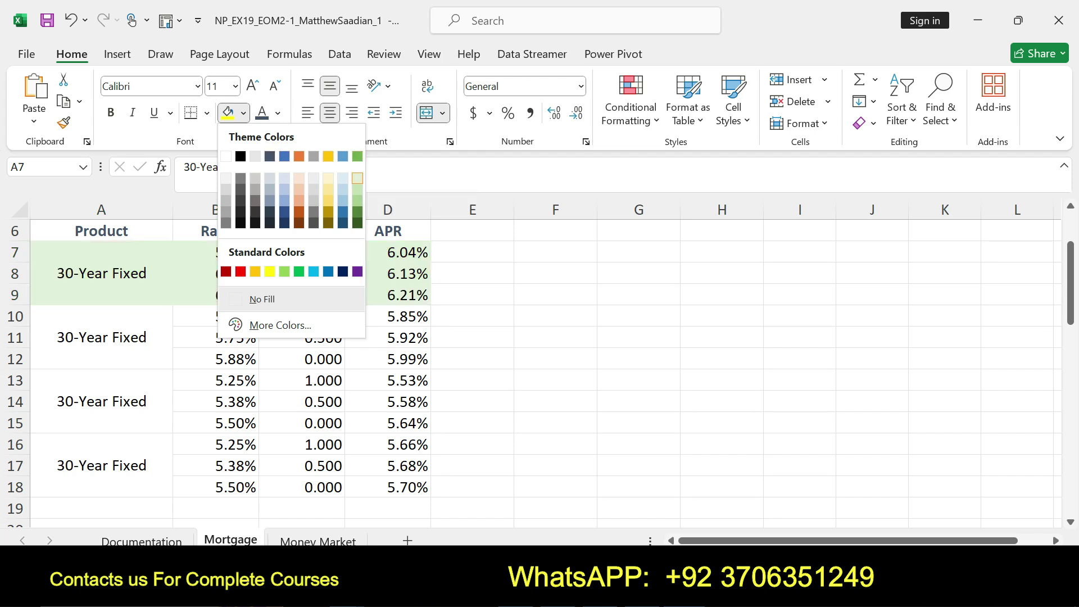
pyautogui.click(358, 178)
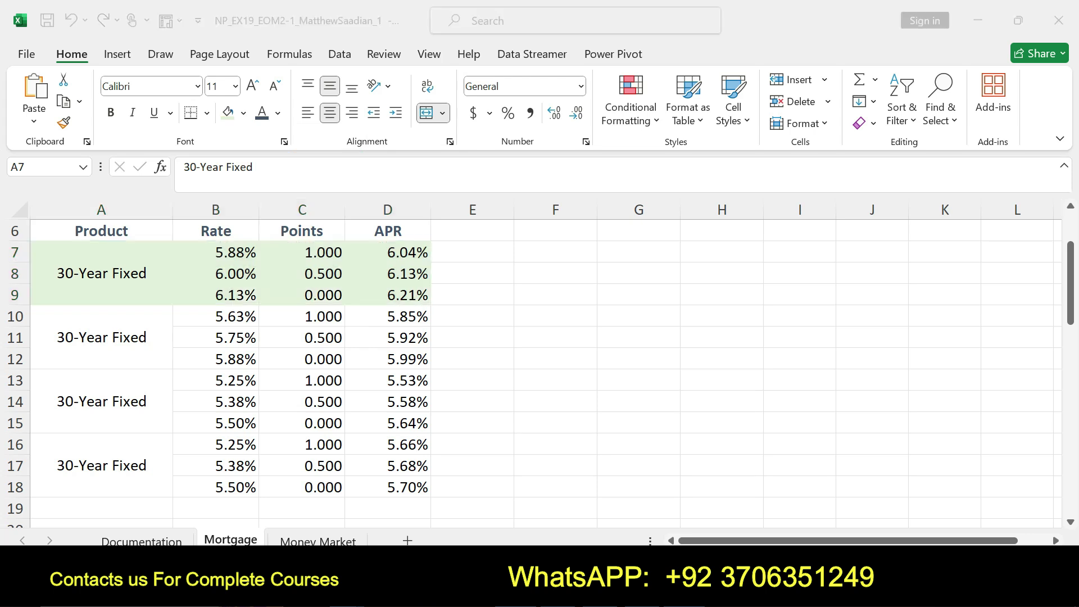
pyautogui.hotkey('alt', 'Tab')
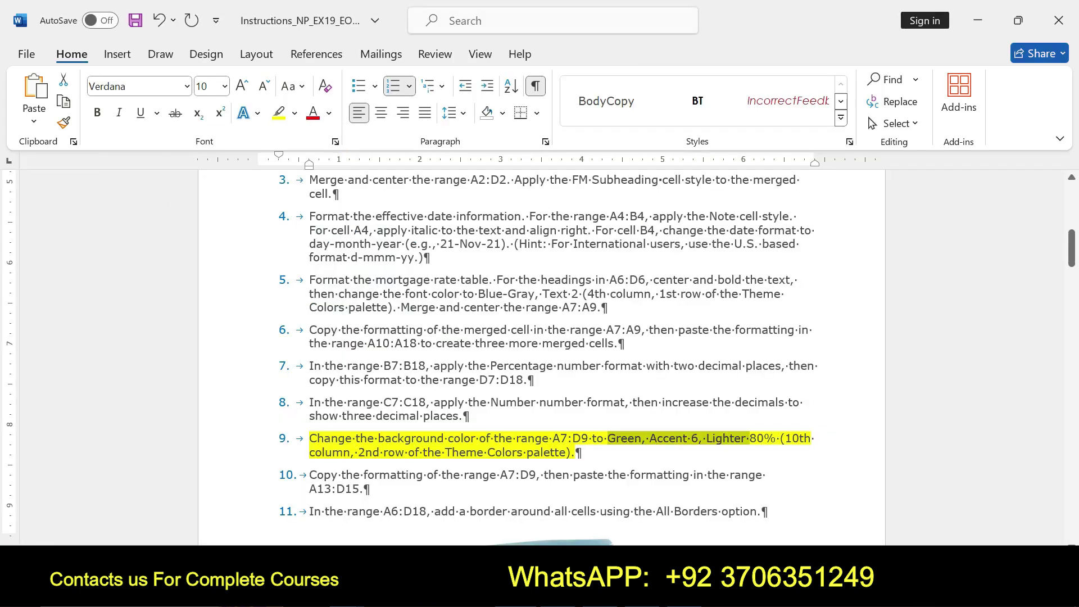
# - Undo step 9's highlight, highlight step 10 in yellow, and select its A7:D9 range
pyautogui.hotkey('ctrl', 'z')
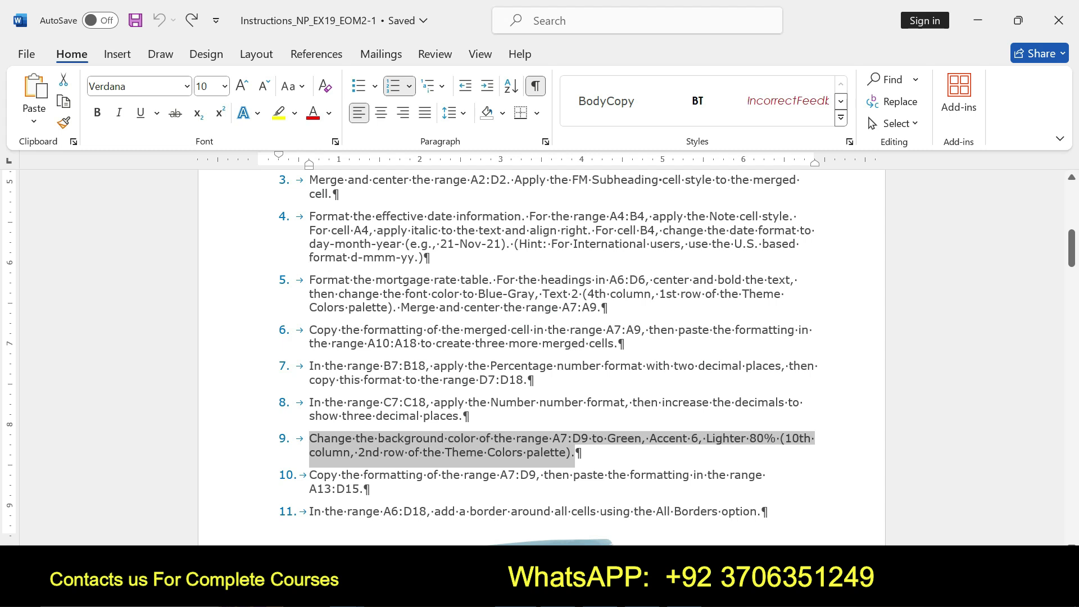
pyautogui.moveTo(310, 475); pyautogui.dragTo(370, 489)
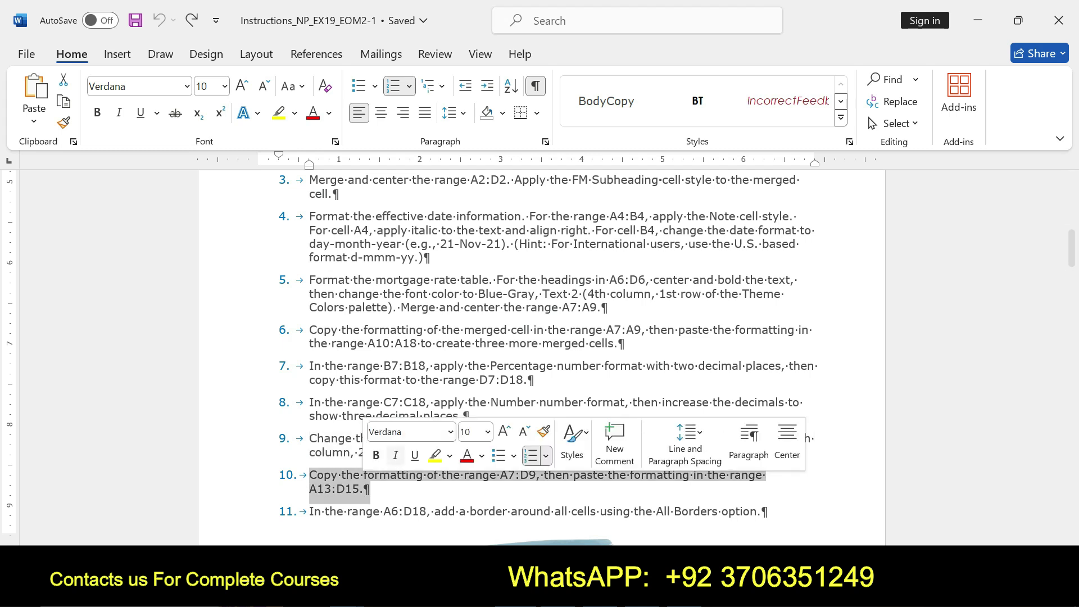
pyautogui.click(435, 455)
pyautogui.moveTo(310, 475)
pyautogui.mouseDown()
pyautogui.moveTo(426, 475)
pyautogui.moveTo(370, 489)
pyautogui.mouseUp()
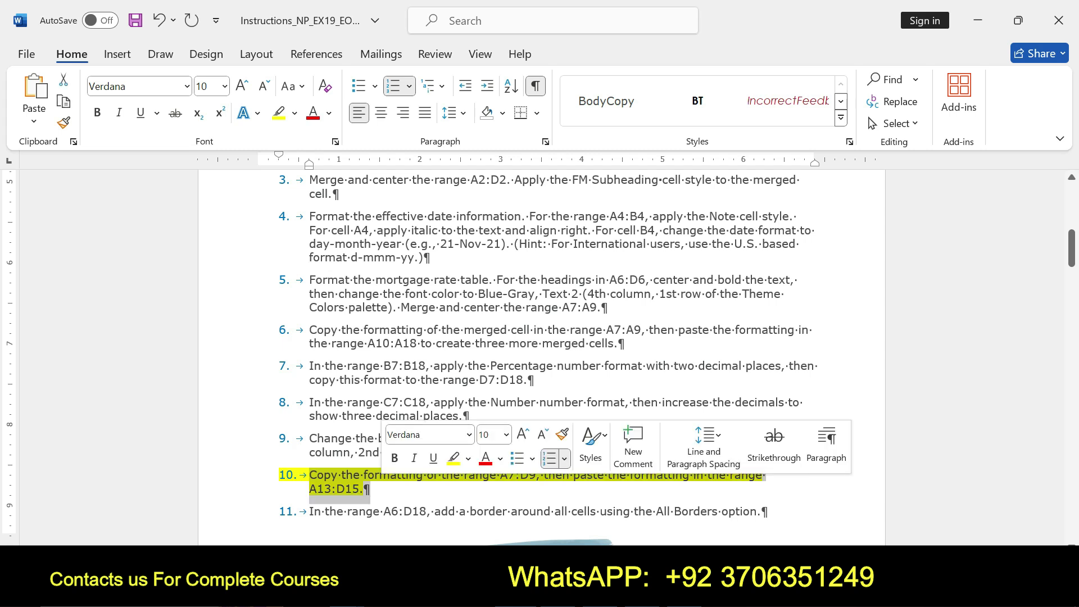
pyautogui.click(364, 488)
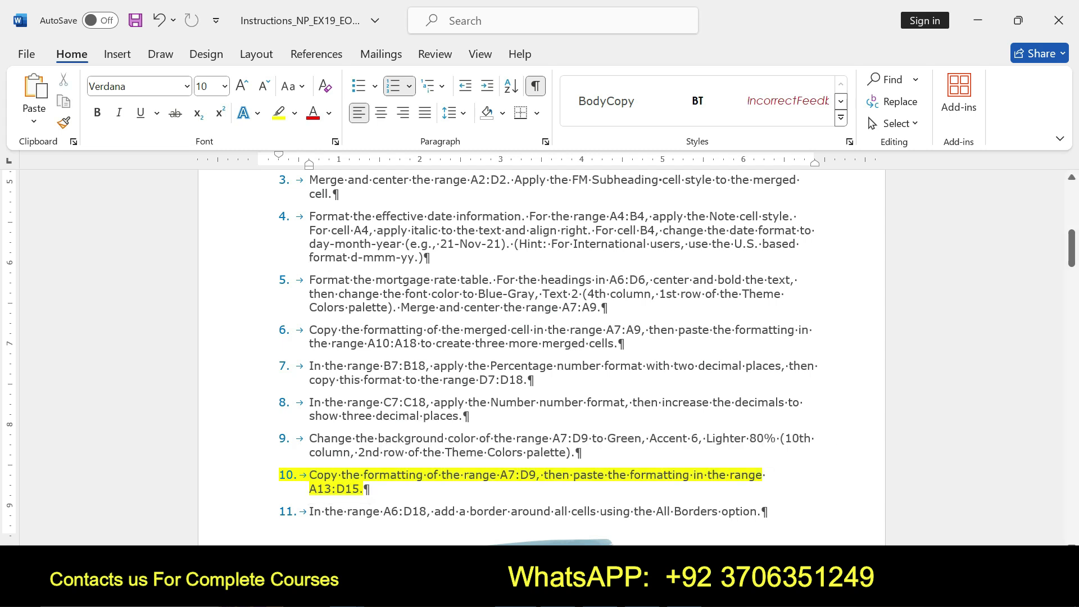
pyautogui.moveTo(500, 475); pyautogui.dragTo(536, 475)
# - Select A7:D9 through the Name Box and copy it
pyautogui.hotkey('alt', 'Tab')
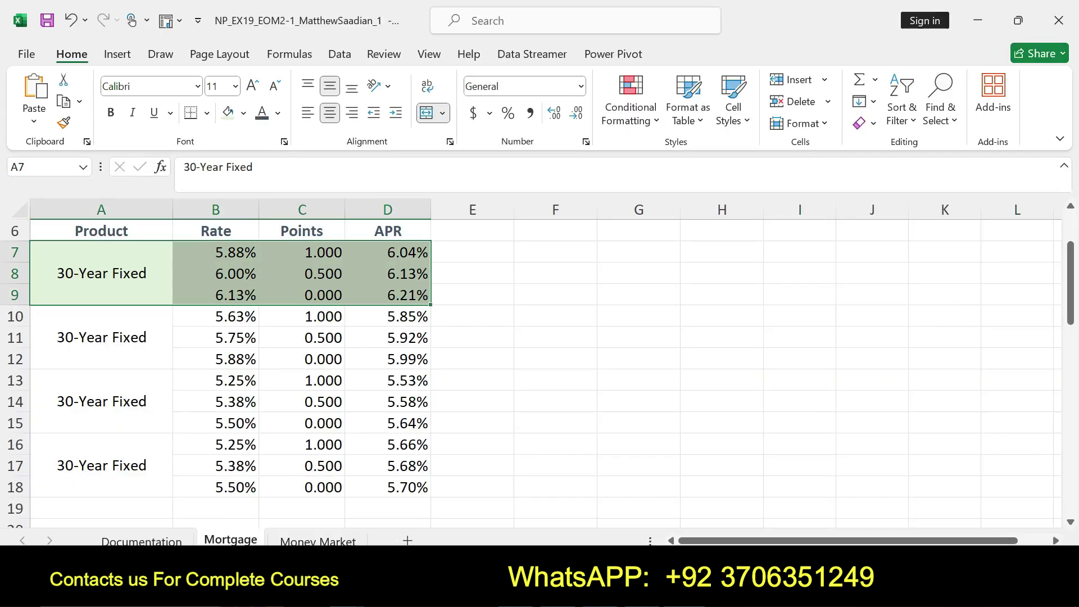
pyautogui.click(34, 167)
pyautogui.write('A7:D9')
pyautogui.press('Return')
pyautogui.hotkey('alt', 'Tab')
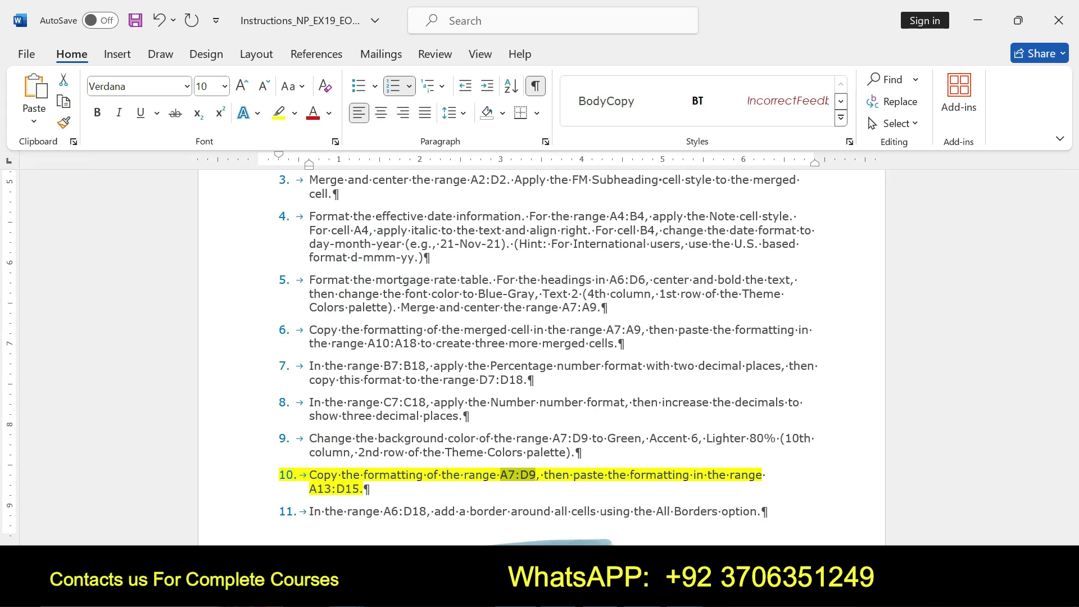
pyautogui.hotkey('alt', 'Tab')
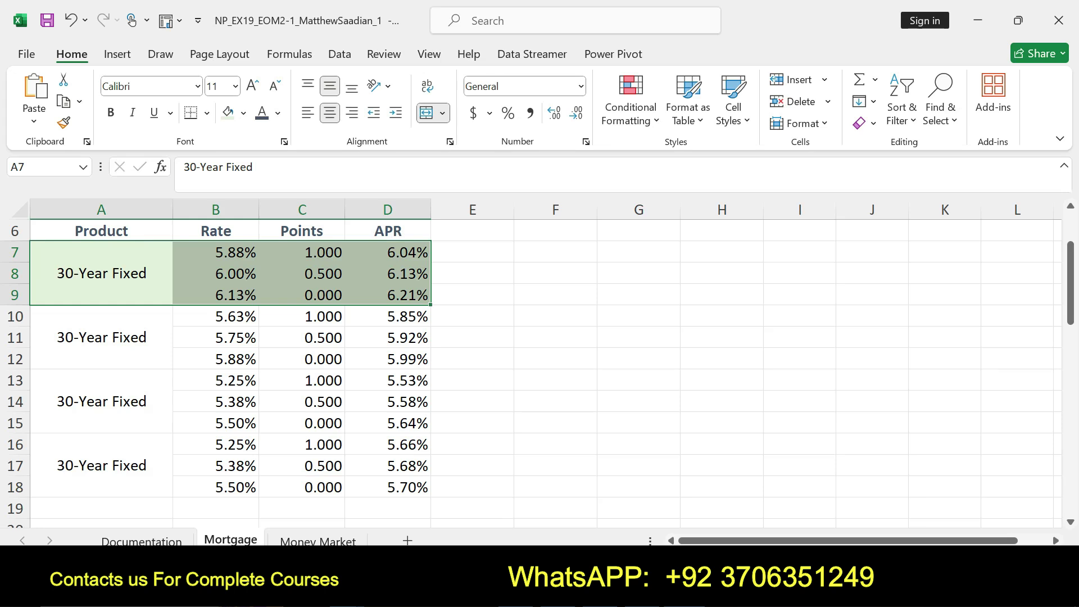
pyautogui.click(48, 167)
pyautogui.write('A7:D9')
pyautogui.press('Return')
pyautogui.hotkey('ctrl', 'c')
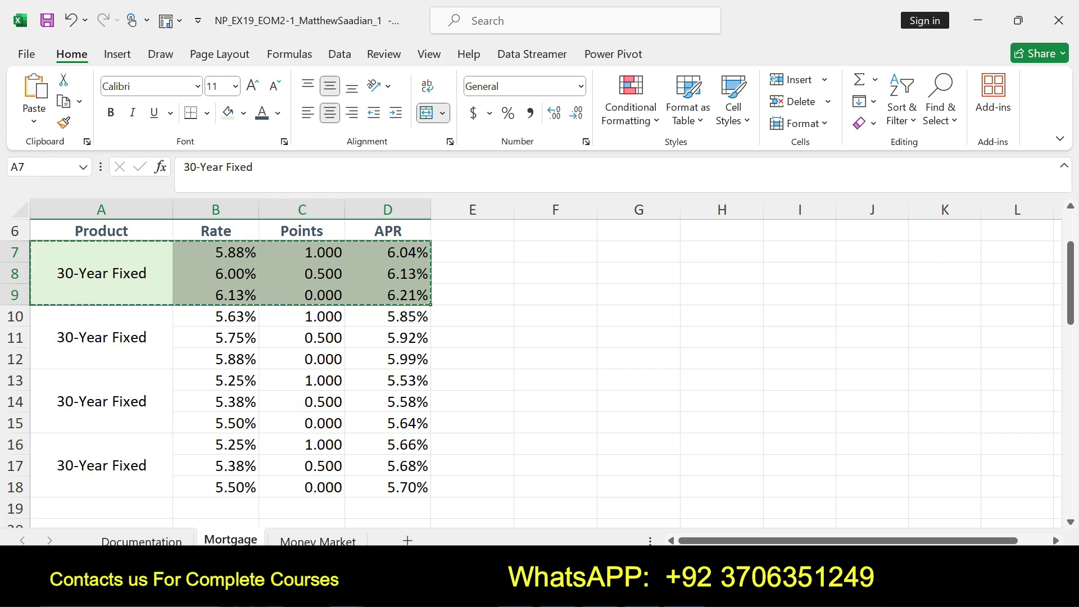
# - Paste the copied green block into A13:D15 and clear the copy marquee
pyautogui.hotkey('alt', 'Tab')
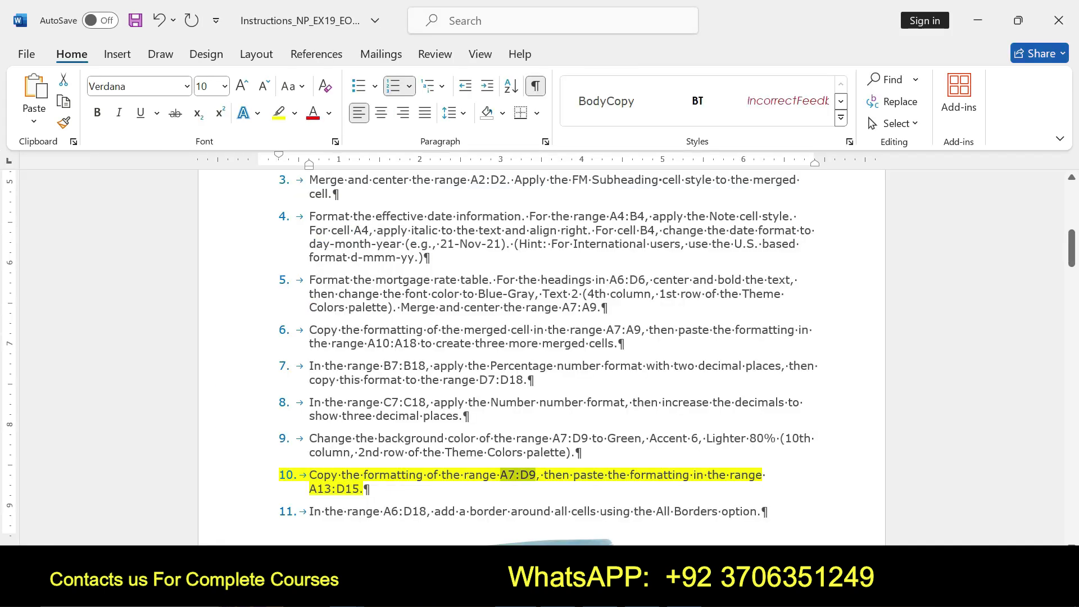
pyautogui.click(364, 489)
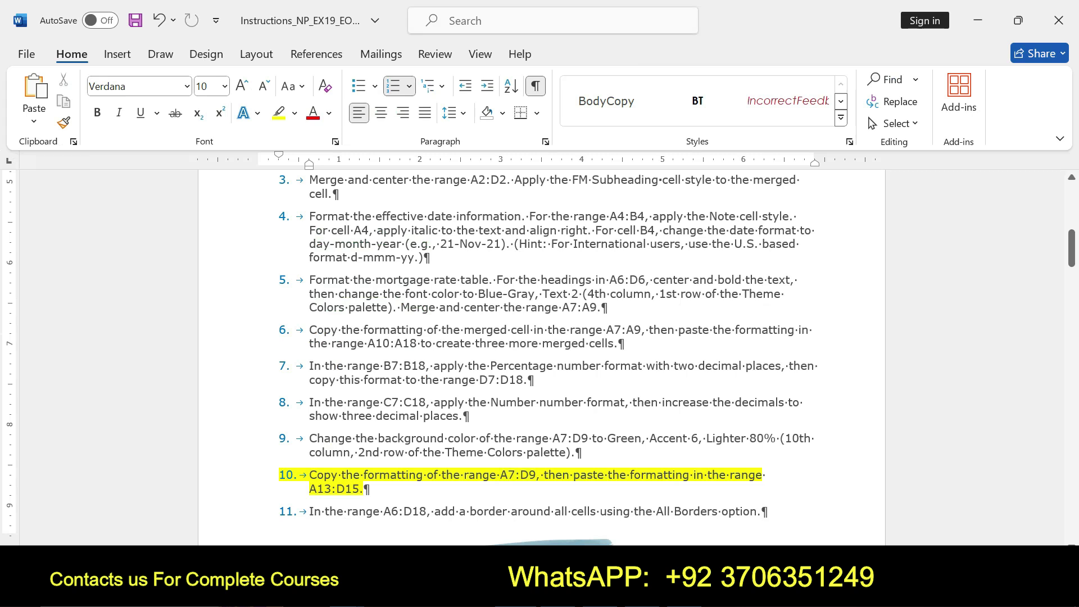
pyautogui.hotkey('alt', 'Tab')
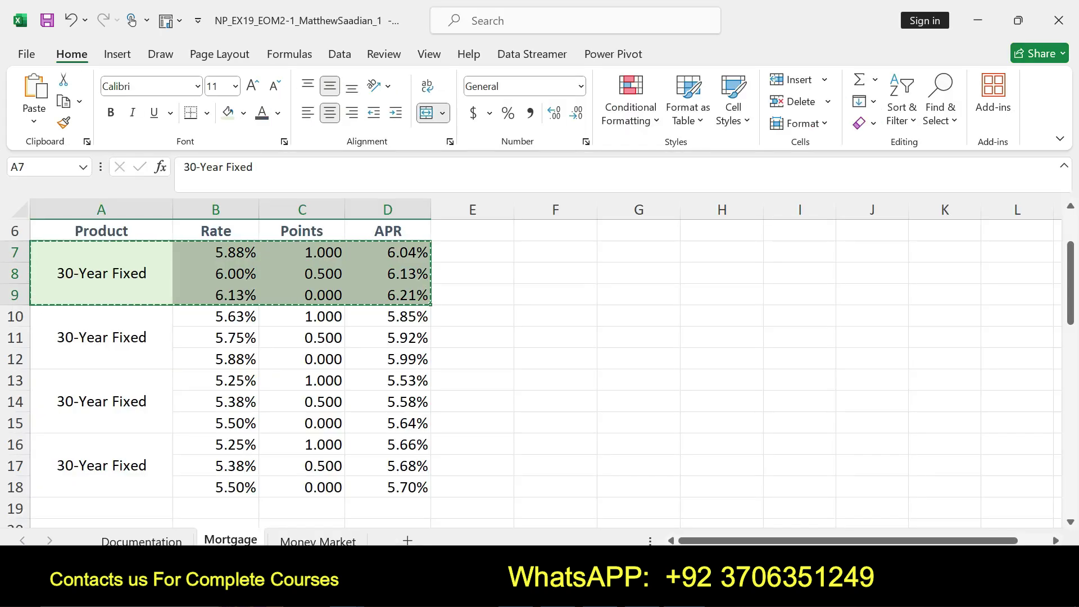
pyautogui.moveTo(101, 401); pyautogui.dragTo(388, 419)
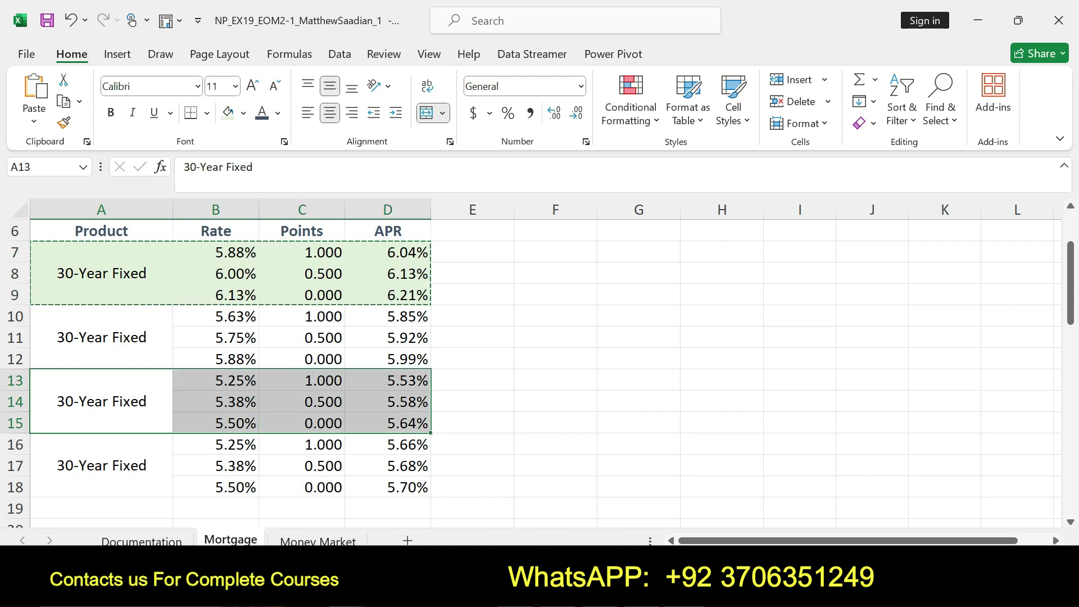
pyautogui.hotkey('ctrl', 'v')
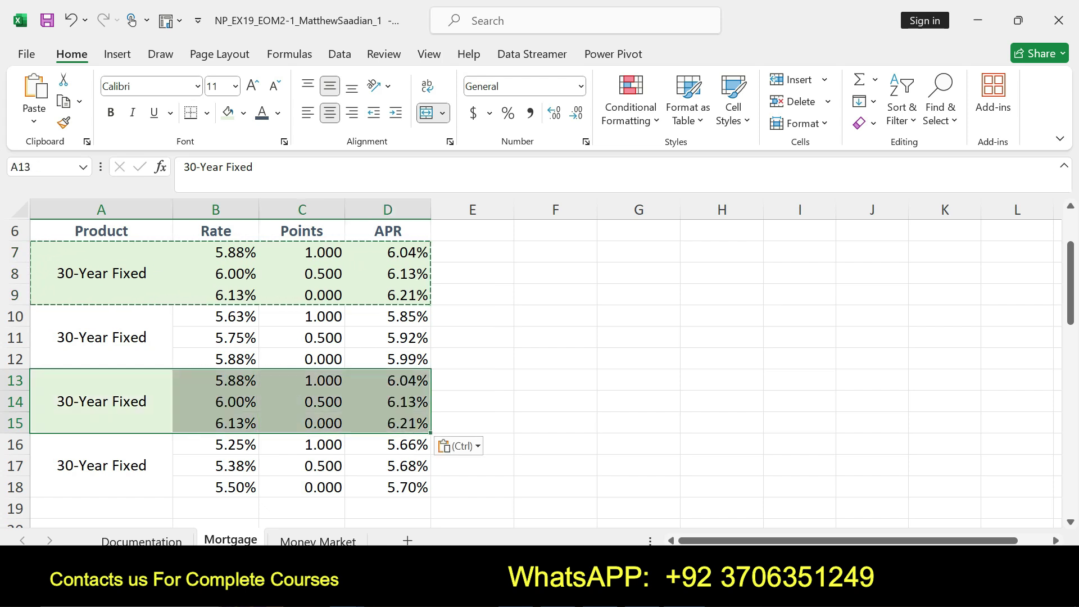
pyautogui.press('Escape')
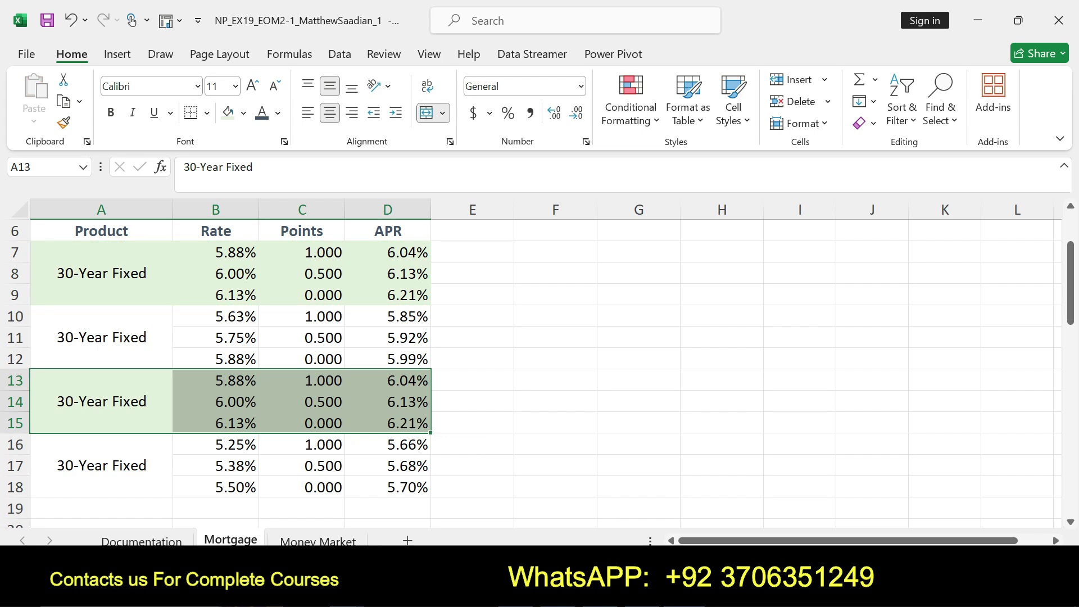
# - Remove step 10's highlight and highlight step 11, the All Borders instruction, in yellow
pyautogui.hotkey('alt', 'Tab')
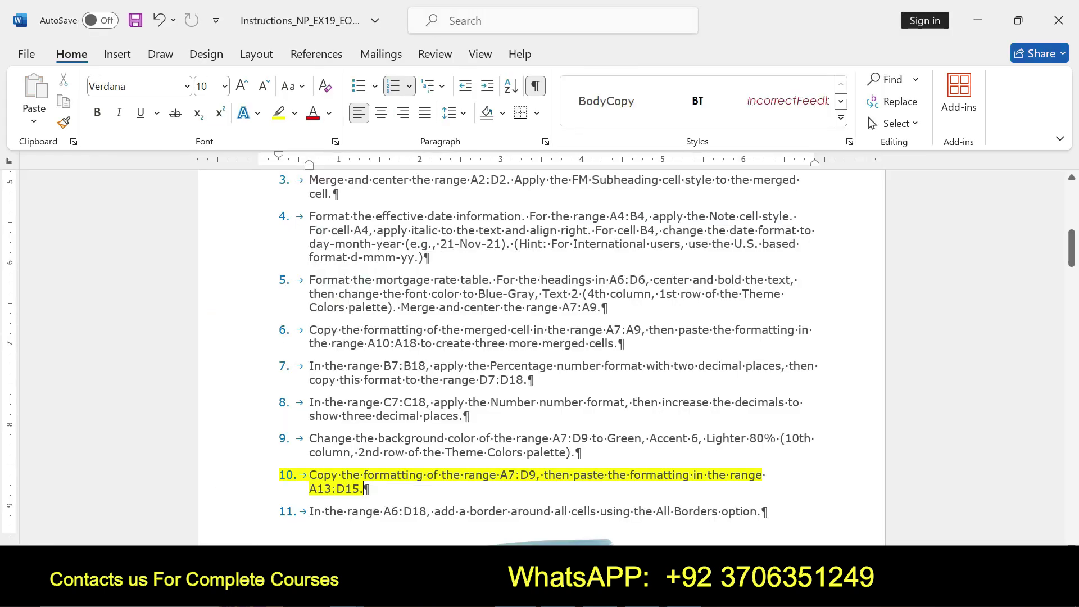
pyautogui.hotkey('ctrl', 'z')
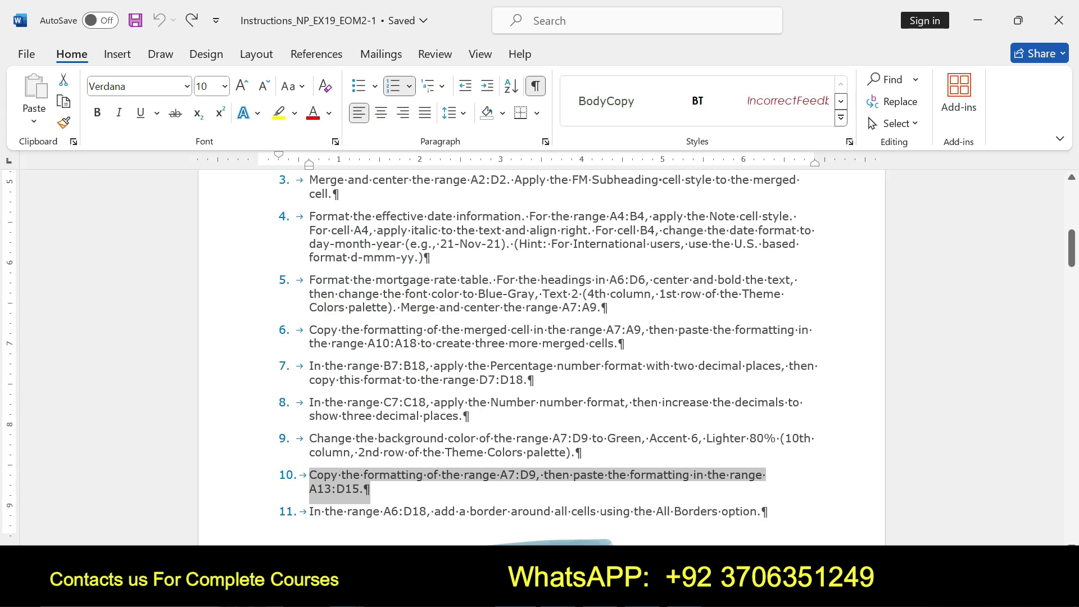
pyautogui.moveTo(310, 511); pyautogui.dragTo(757, 512)
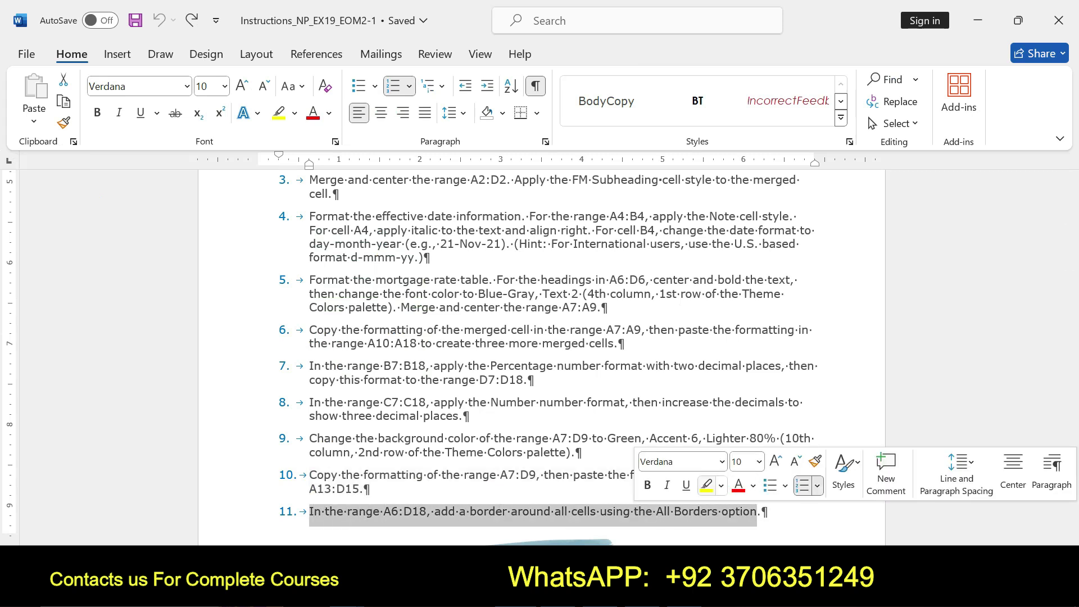
pyautogui.click(707, 486)
pyautogui.moveTo(309, 511); pyautogui.dragTo(757, 512)
pyautogui.scroll(-1, 757, 512)
pyautogui.scroll(-10, 542, 358)
pyautogui.scroll(2, 541, 358)
pyautogui.scroll(4, 542, 357)
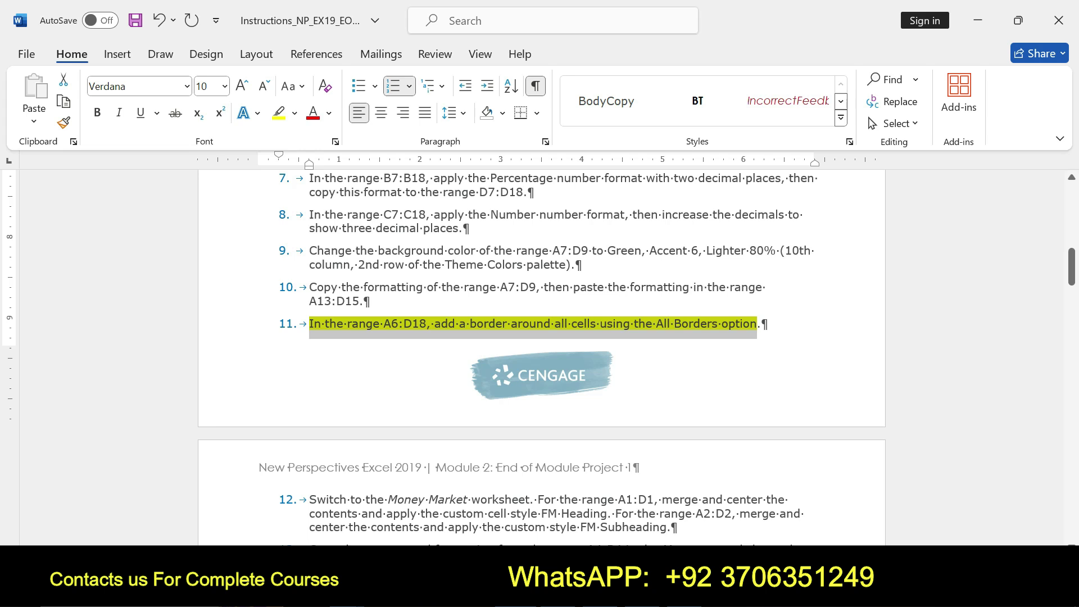
# - Select the A6:D18 range in step 11 and clear Excel's Name Box
pyautogui.click(399, 323)
pyautogui.moveTo(384, 324); pyautogui.dragTo(427, 324)
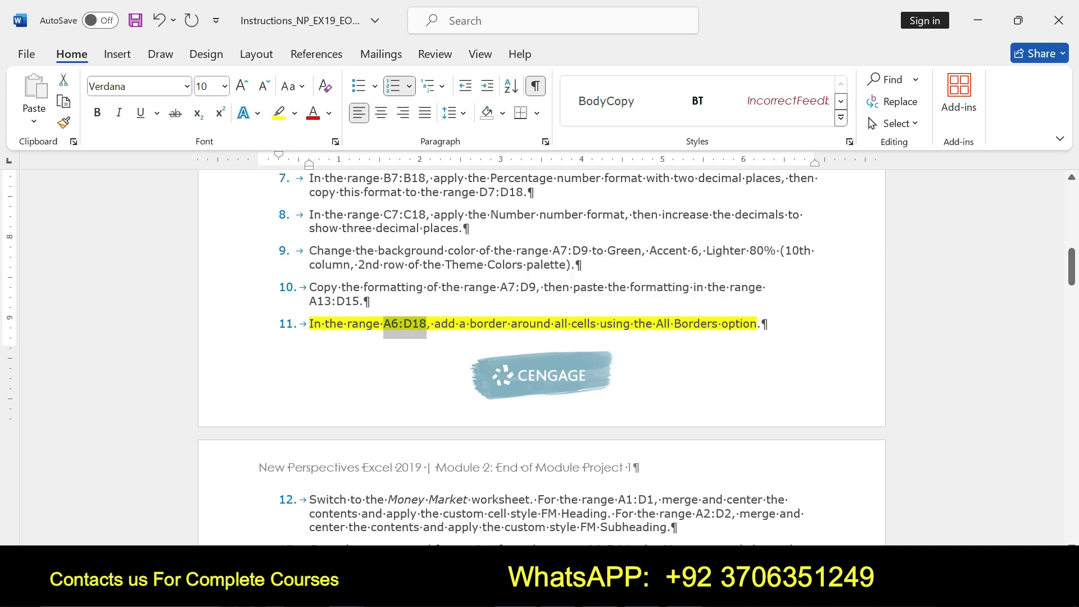
pyautogui.hotkey('alt', 'Tab')
pyautogui.click(48, 167)
pyautogui.press('BackSpace')
# - Select A6:D18 and apply All Borders to every cell of the table
pyautogui.write('A6:D18')
pyautogui.press('Return')
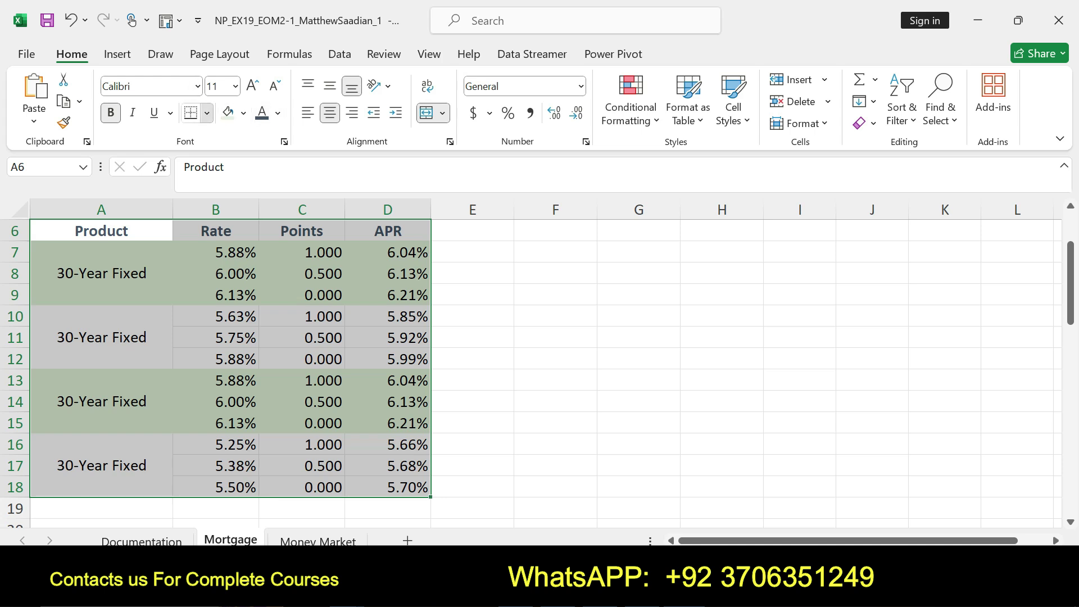
pyautogui.click(207, 112)
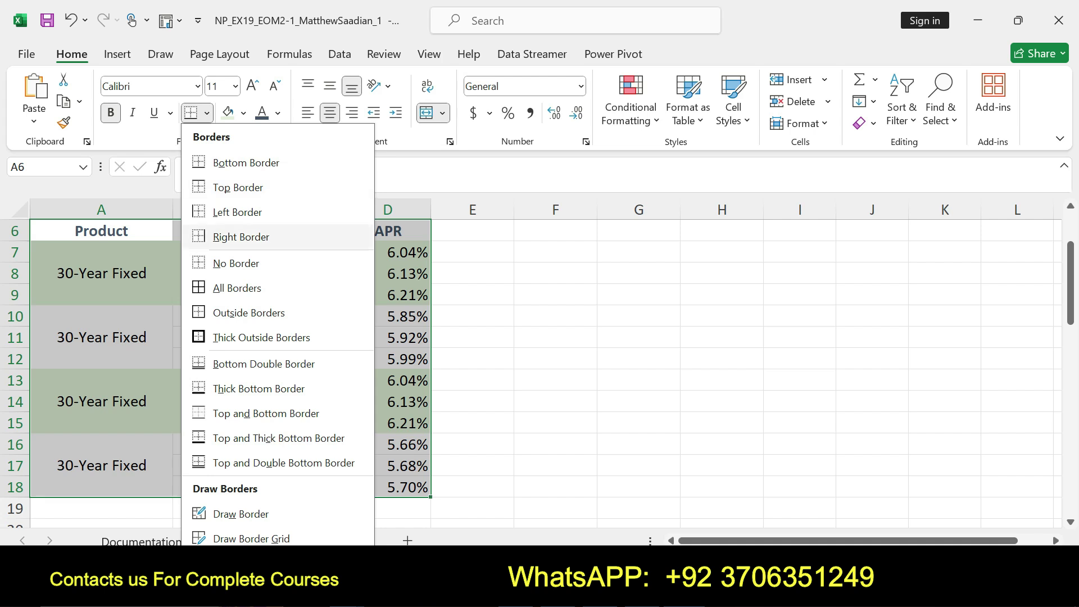
pyautogui.click(237, 288)
pyautogui.click(638, 294)
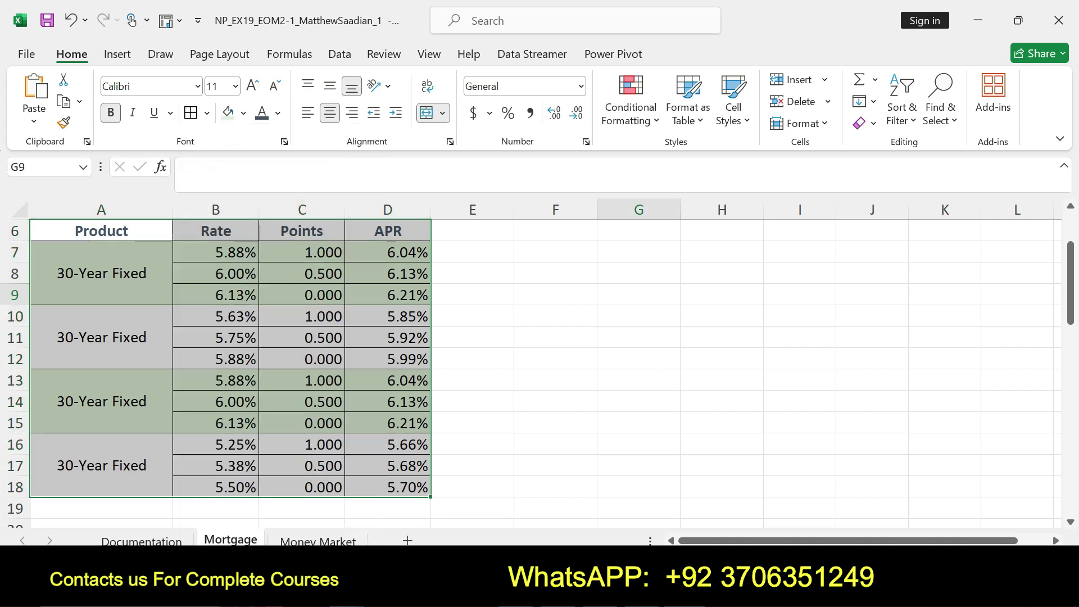